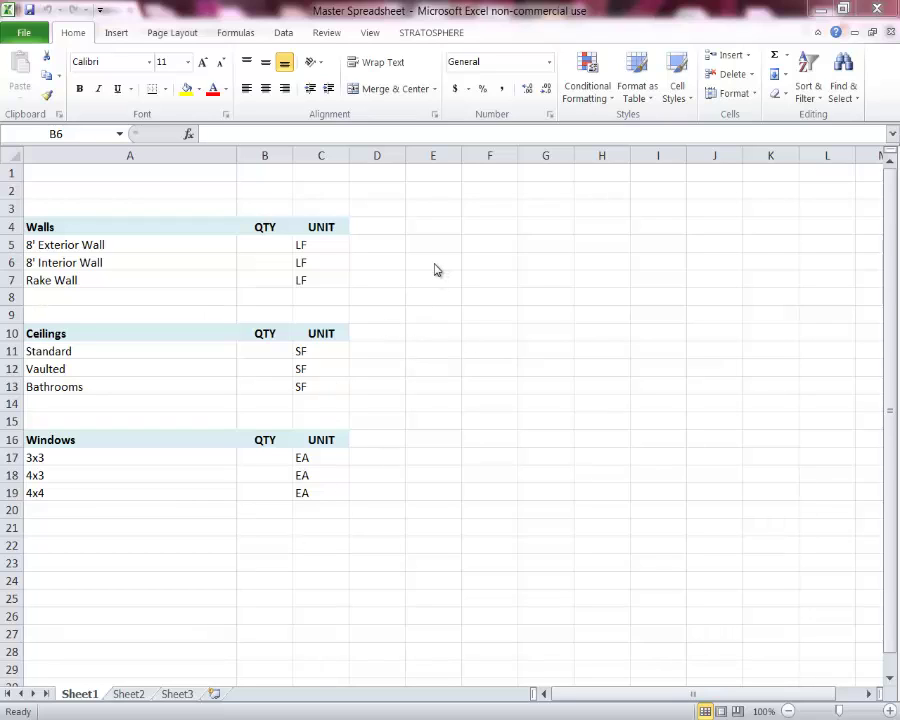
Sign the Stratosphere add-in in with the account email and password, then allow its access
{"action": "left_click", "coordinate": [428, 34]}
{"action": "left_click", "coordinate": [428, 34]}
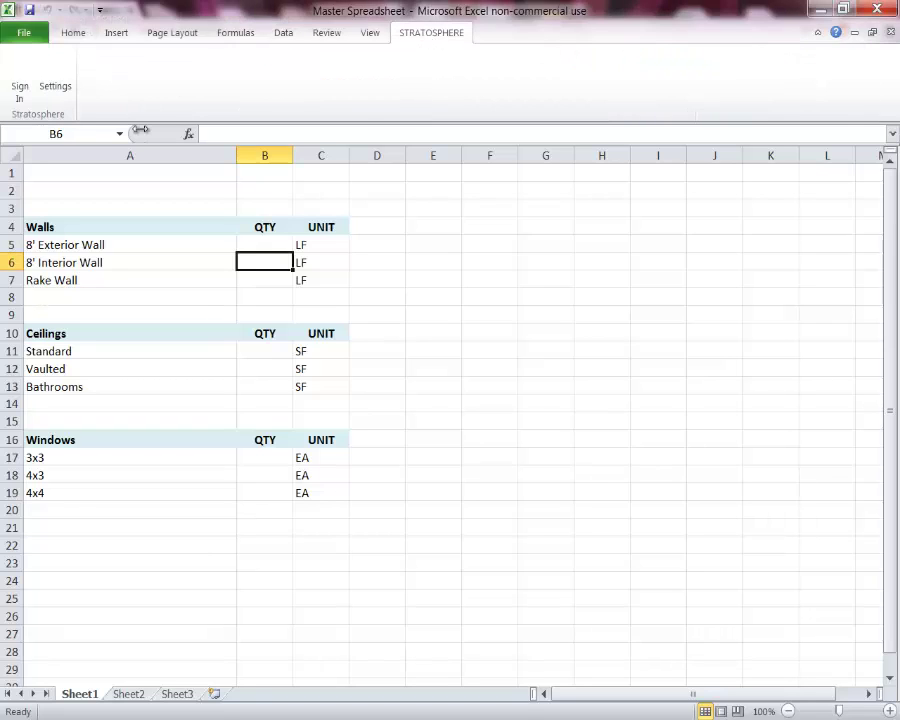
{"action": "left_click", "coordinate": [18, 86]}
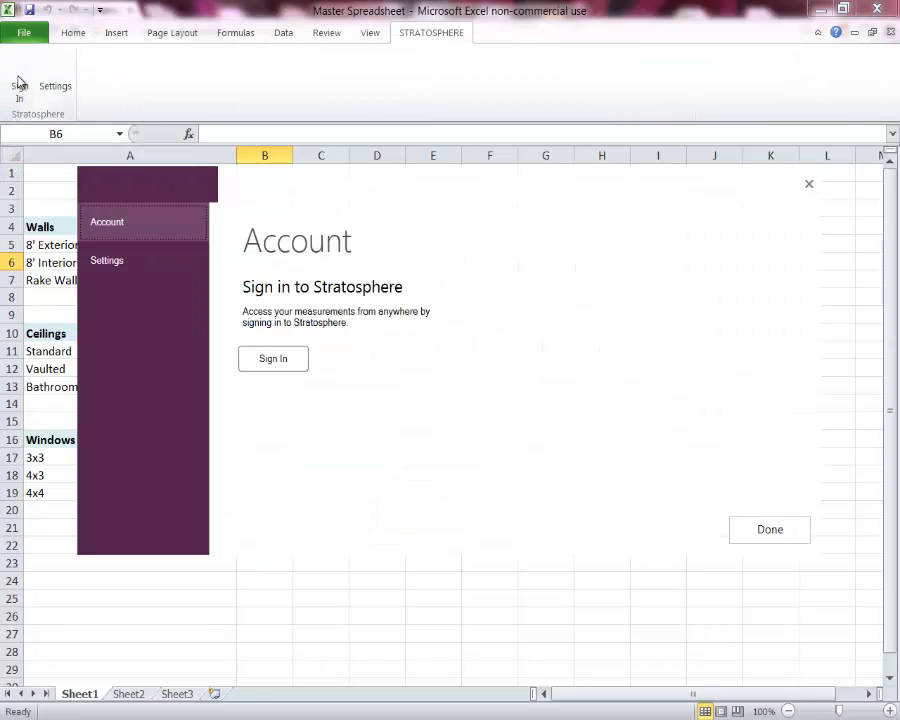
{"action": "left_click", "coordinate": [274, 360]}
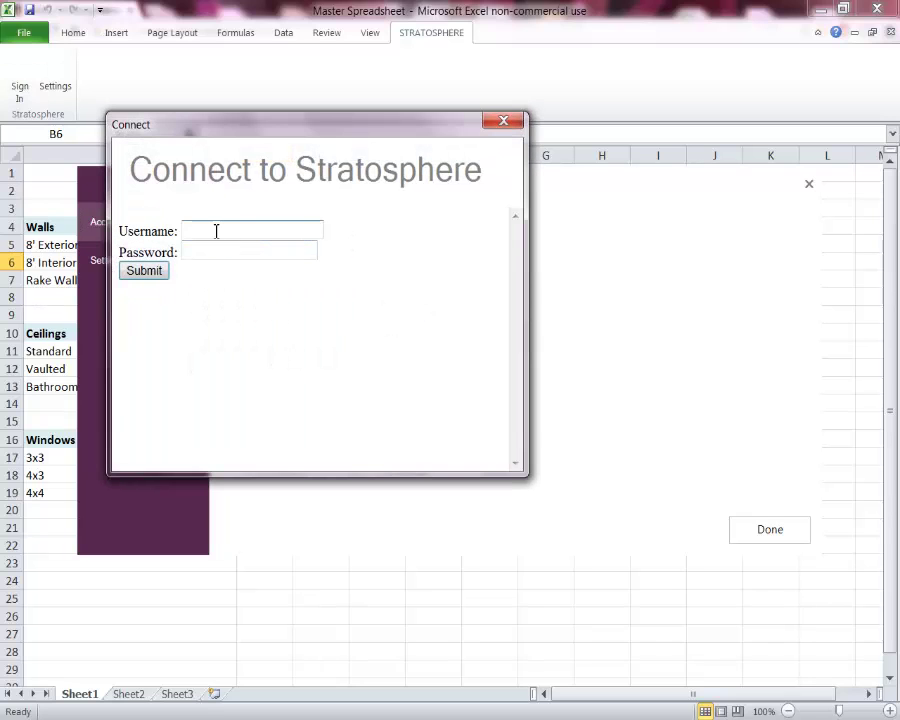
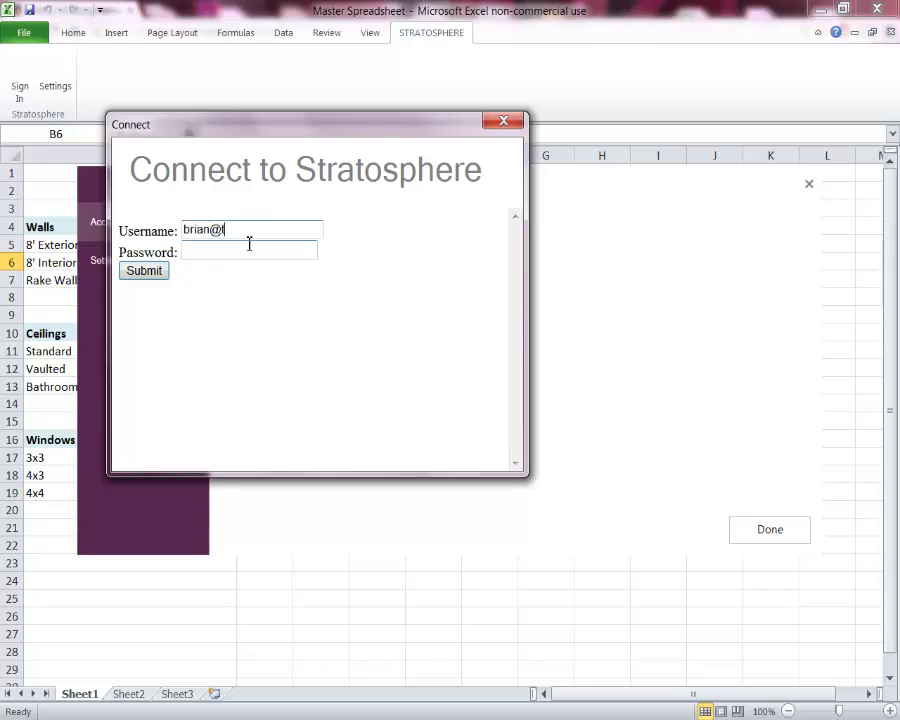
{"action": "key", "text": "Tab"}
{"action": "type", "text": "***"}
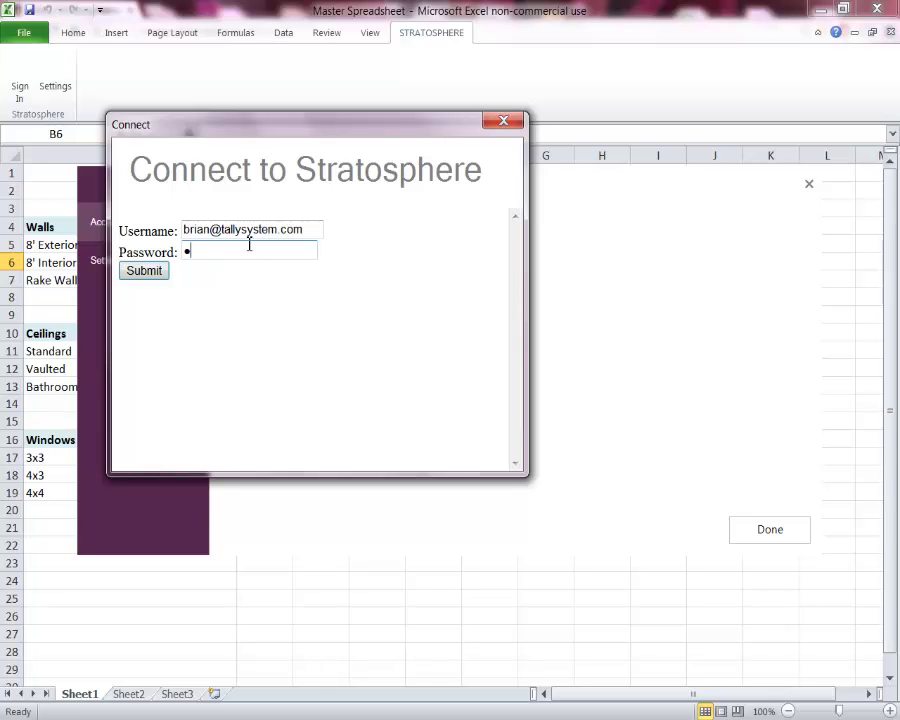
{"action": "type", "text": "**"}
{"action": "key", "text": "Return"}
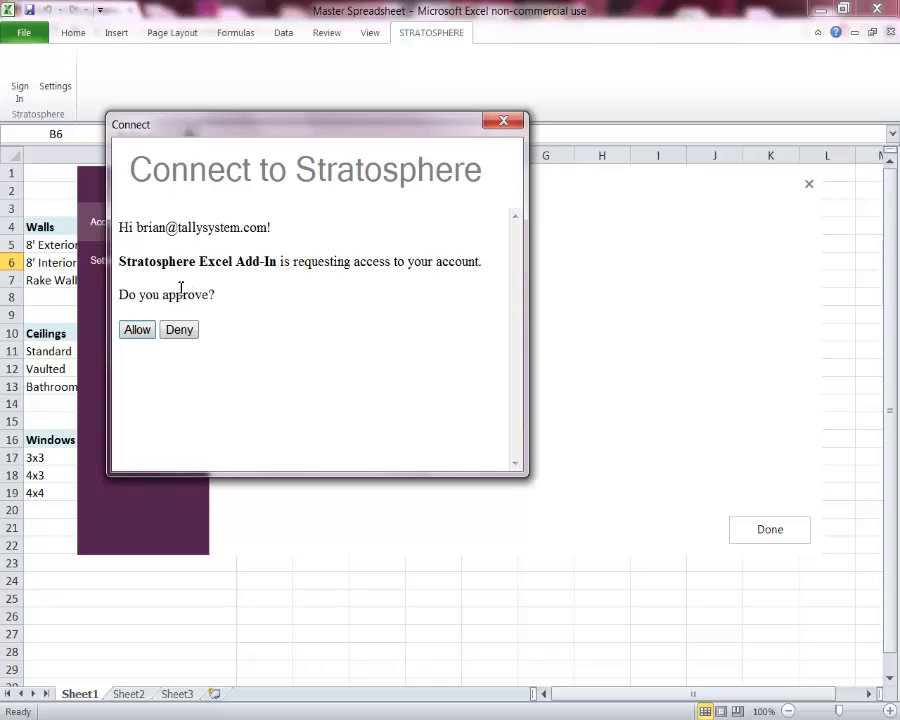
{"action": "left_click", "coordinate": [137, 331]}
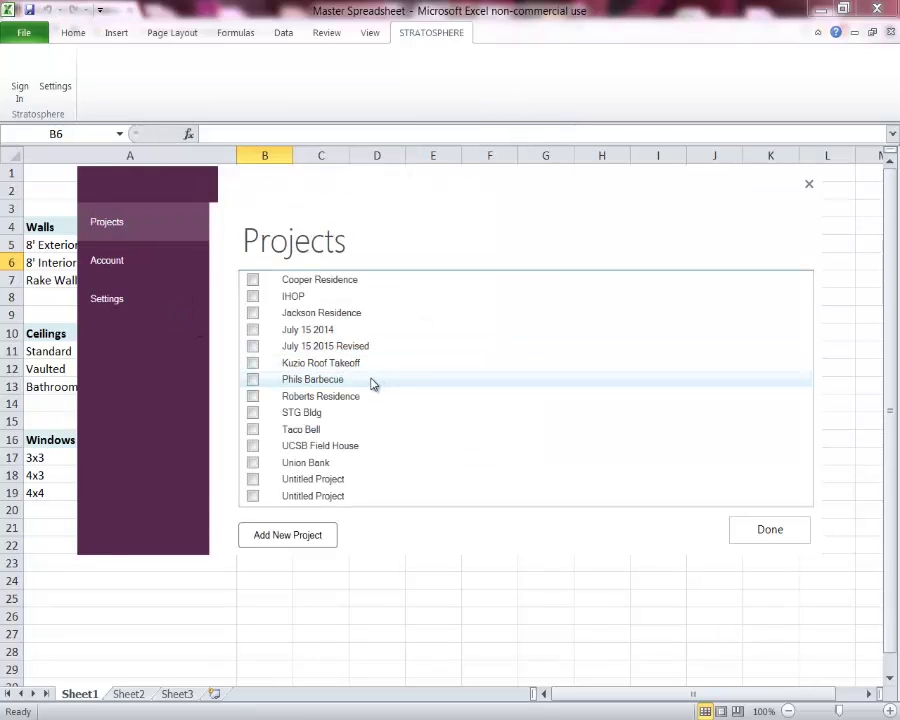
Add a new Stratosphere project named 'Wilson Residence' and save it
{"action": "left_click", "coordinate": [290, 543]}
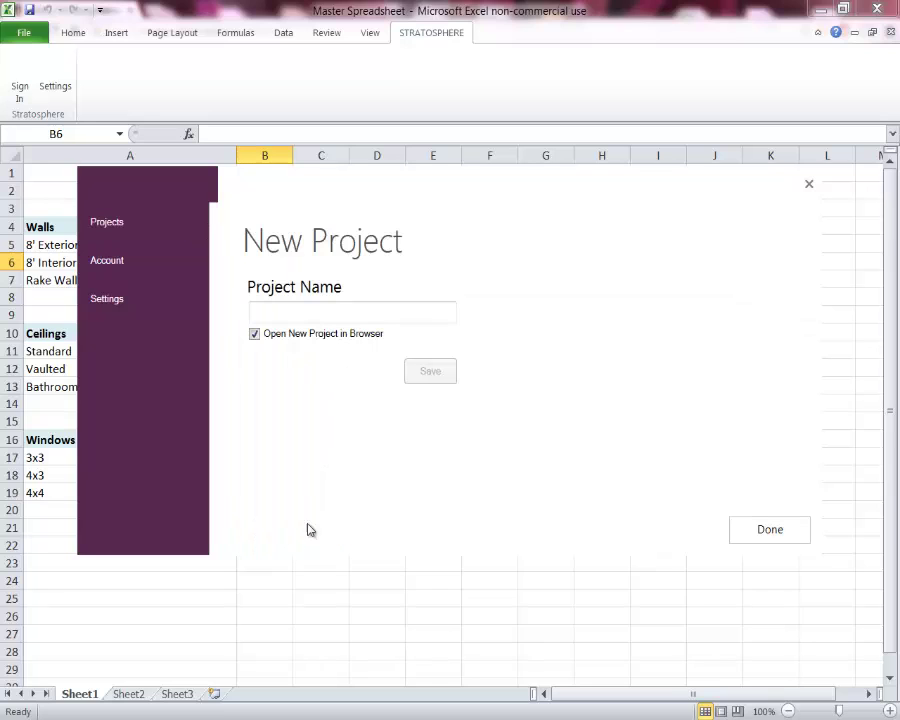
{"action": "left_click", "coordinate": [363, 315]}
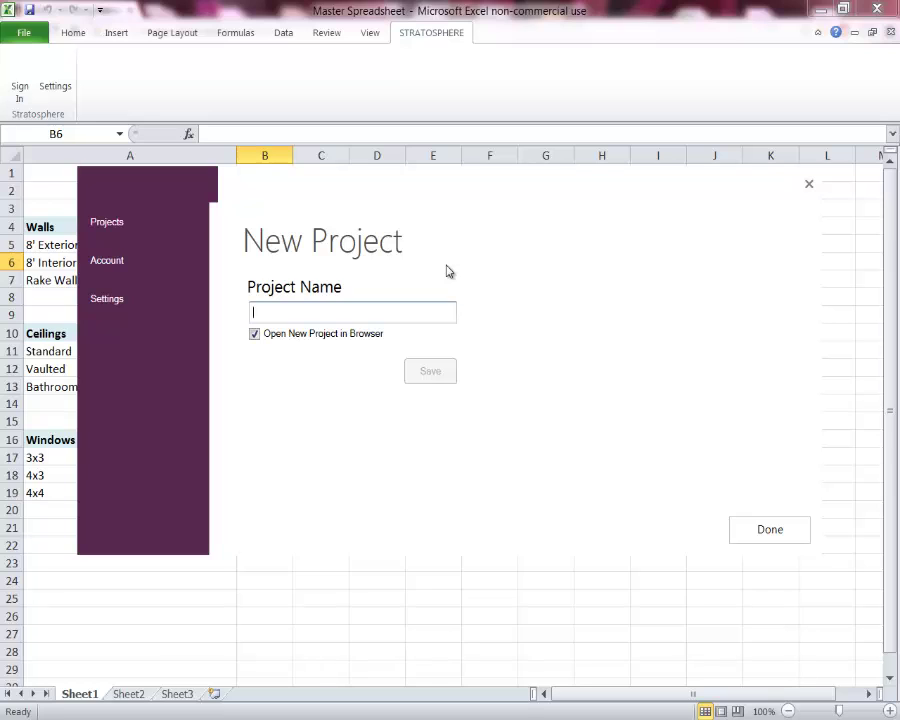
{"action": "type", "text": "Wilson Residence"}
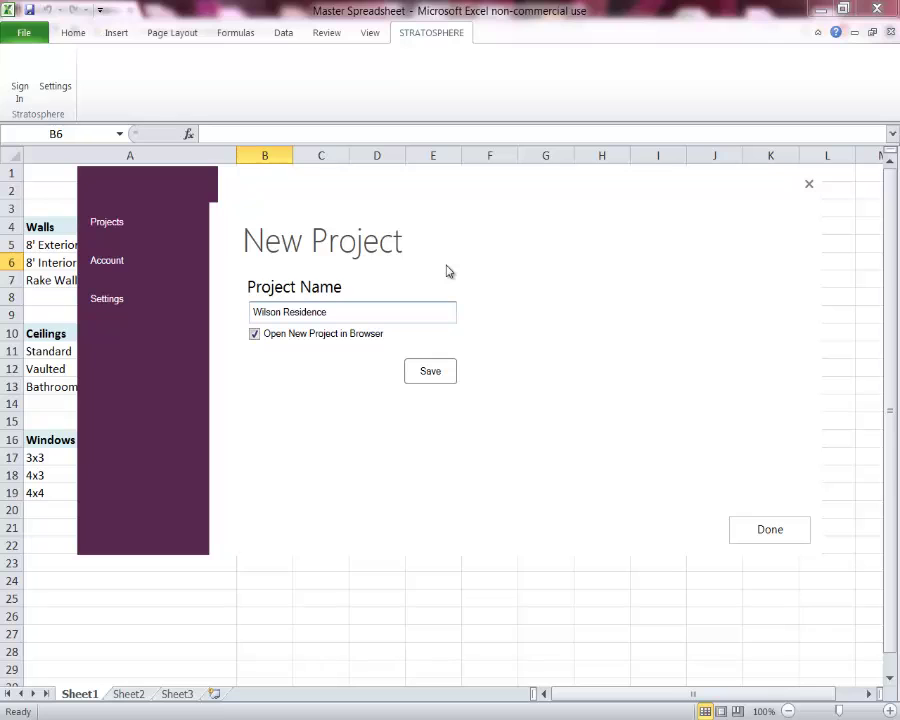
{"action": "left_click", "coordinate": [430, 372]}
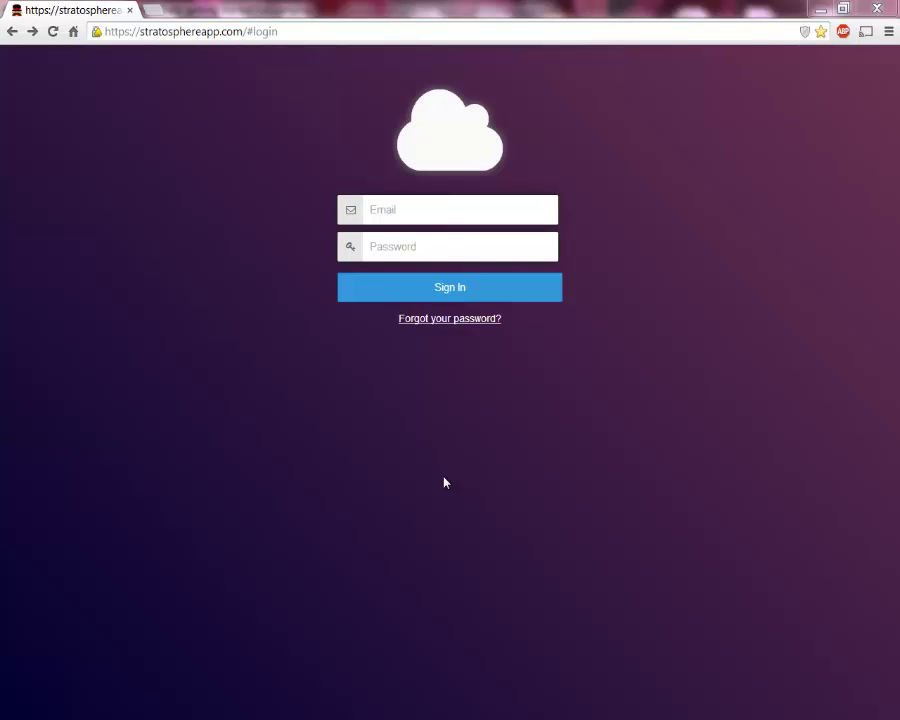
Sign in to stratosphereapp.com with the saved account email and the account password
{"action": "left_click", "coordinate": [434, 204]}
{"action": "left_click", "coordinate": [434, 204]}
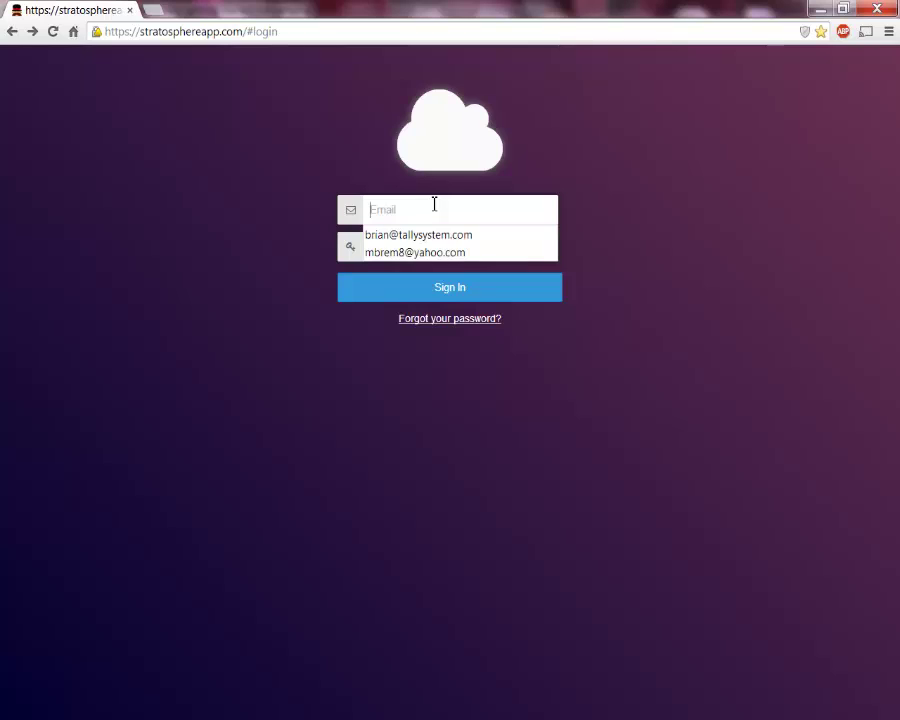
{"action": "left_click", "coordinate": [432, 235]}
{"action": "left_click", "coordinate": [428, 246]}
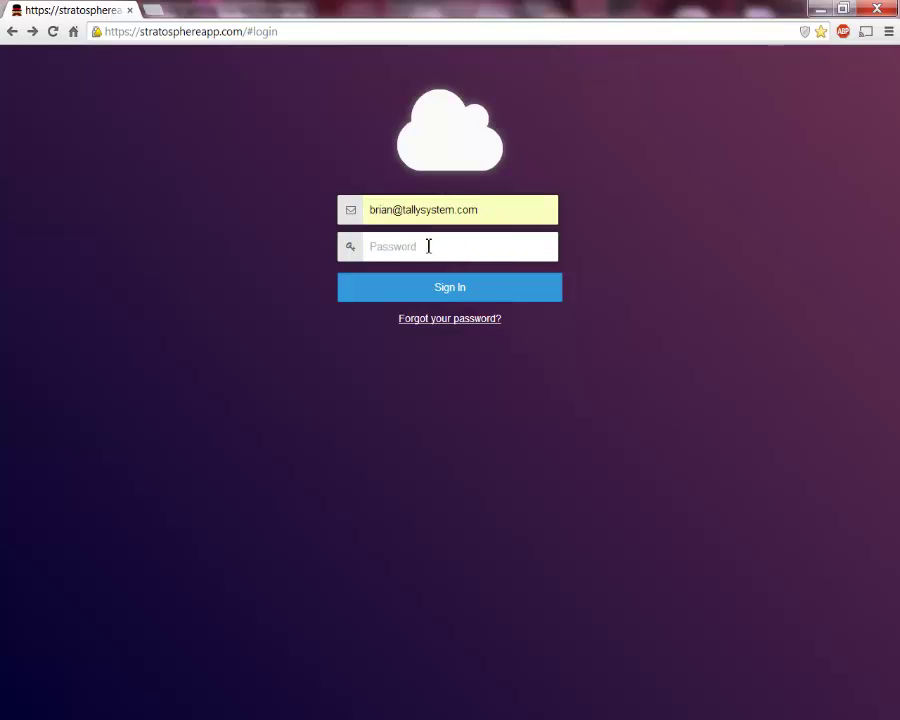
{"action": "type", "text": "•••••"}
{"action": "key", "text": "Return"}
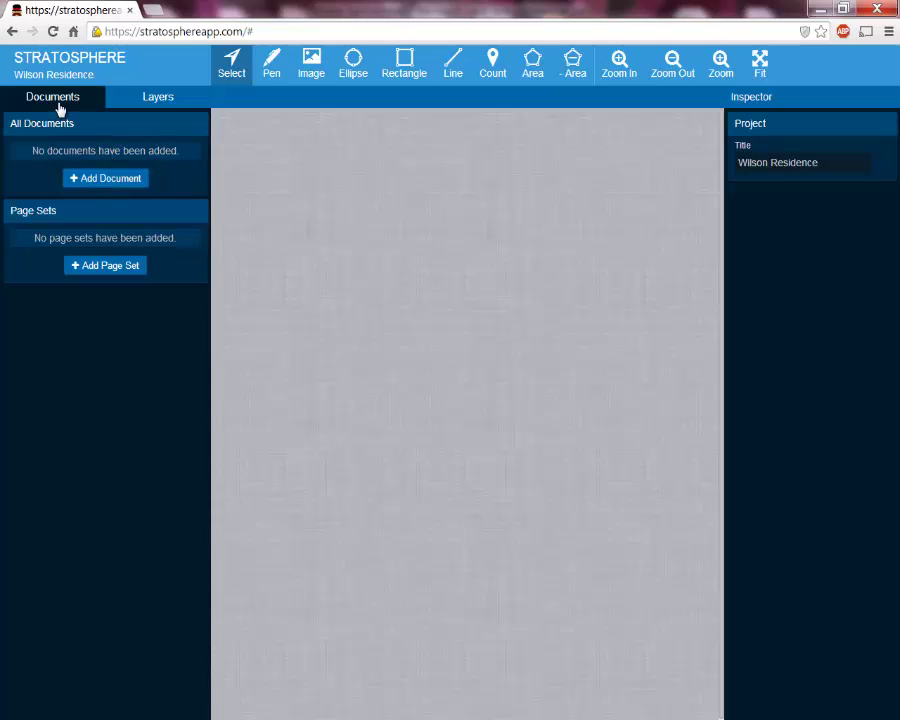
Open the Cloud Drive document picker and shrink the browser to sit beside Explorer
{"action": "left_click", "coordinate": [101, 181]}
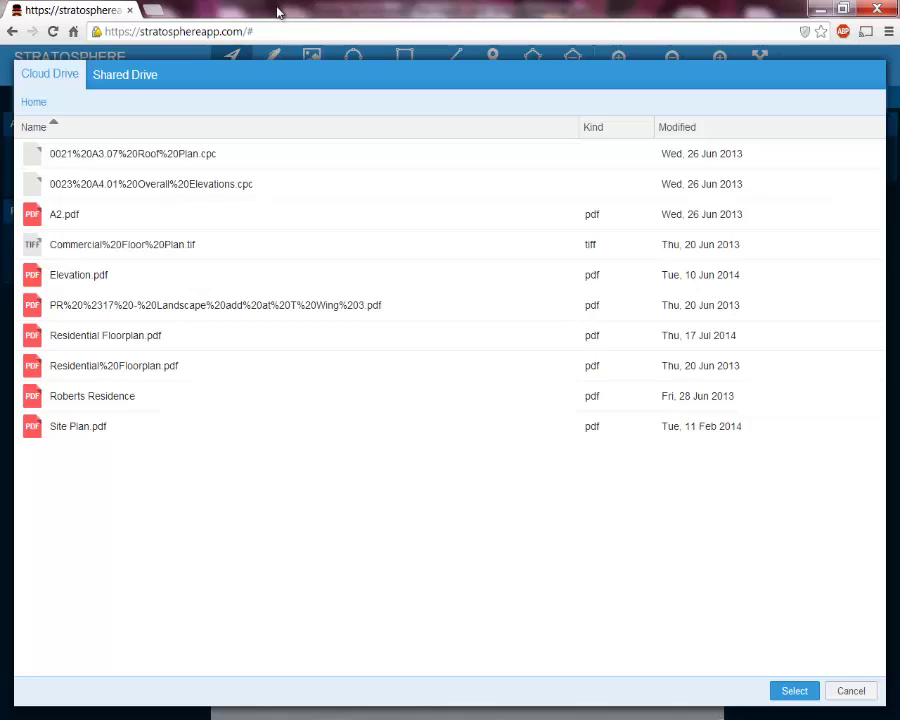
{"action": "left_click_drag", "start_coordinate": [275, 8], "coordinate": [899, 238]}
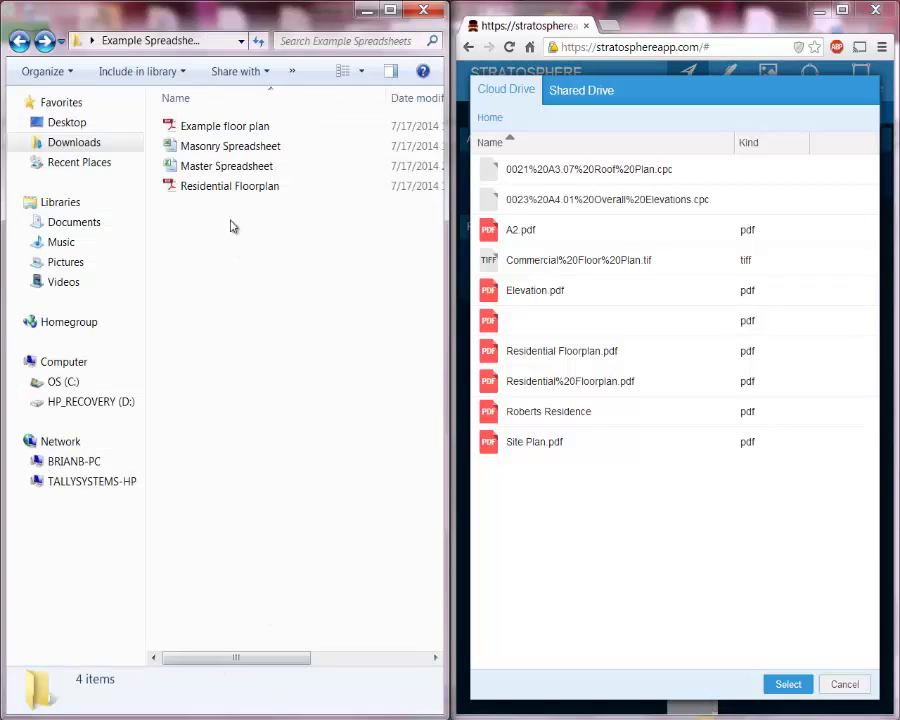
Drag Example floor plan.pdf from Explorer into the Cloud Drive list, then maximize the browser
{"action": "left_click", "coordinate": [204, 131]}
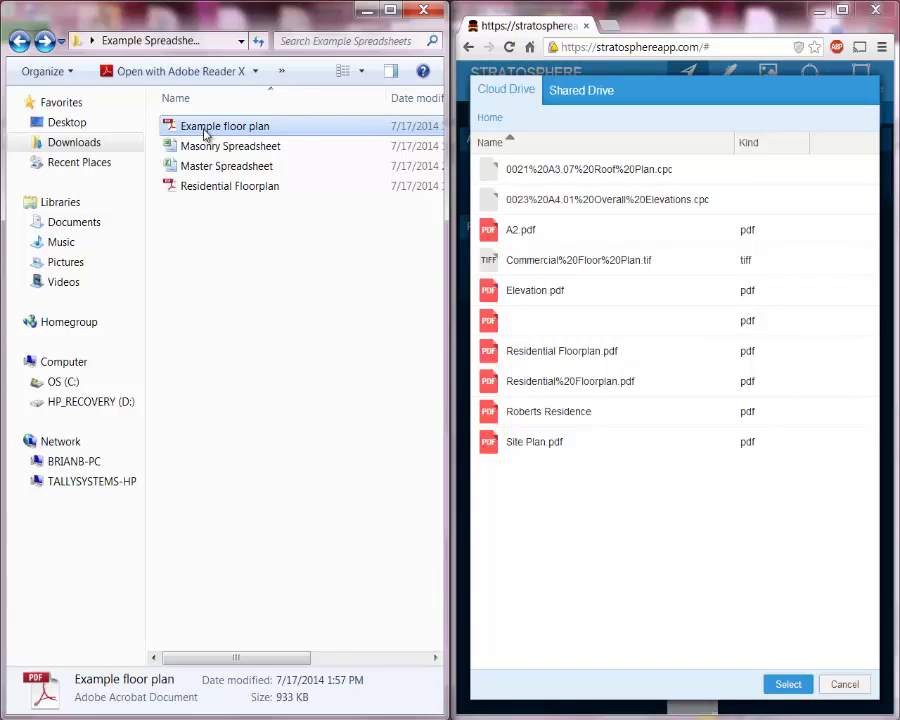
{"action": "left_click_drag", "start_coordinate": [221, 148], "coordinate": [585, 538]}
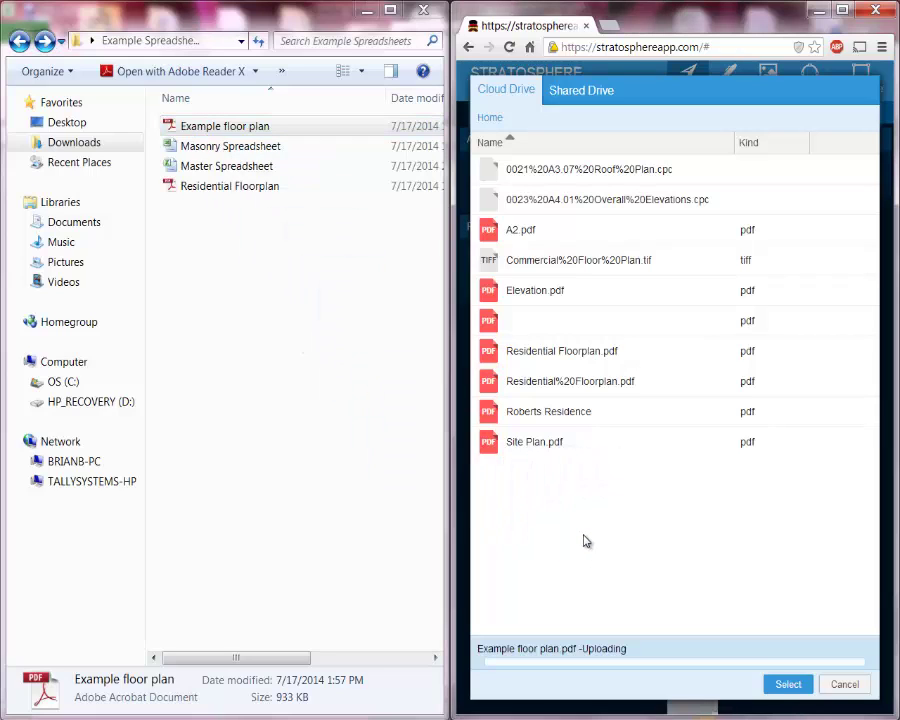
{"action": "left_click", "coordinate": [842, 10]}
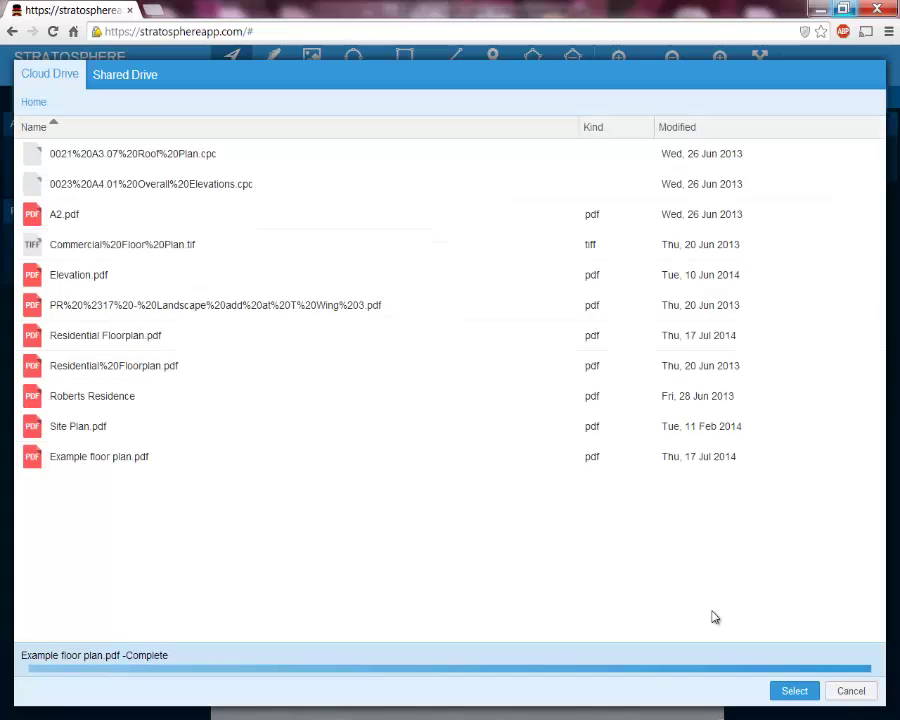
Choose Example floor plan.pdf in the Cloud Drive as a project document
{"action": "left_click", "coordinate": [233, 461]}
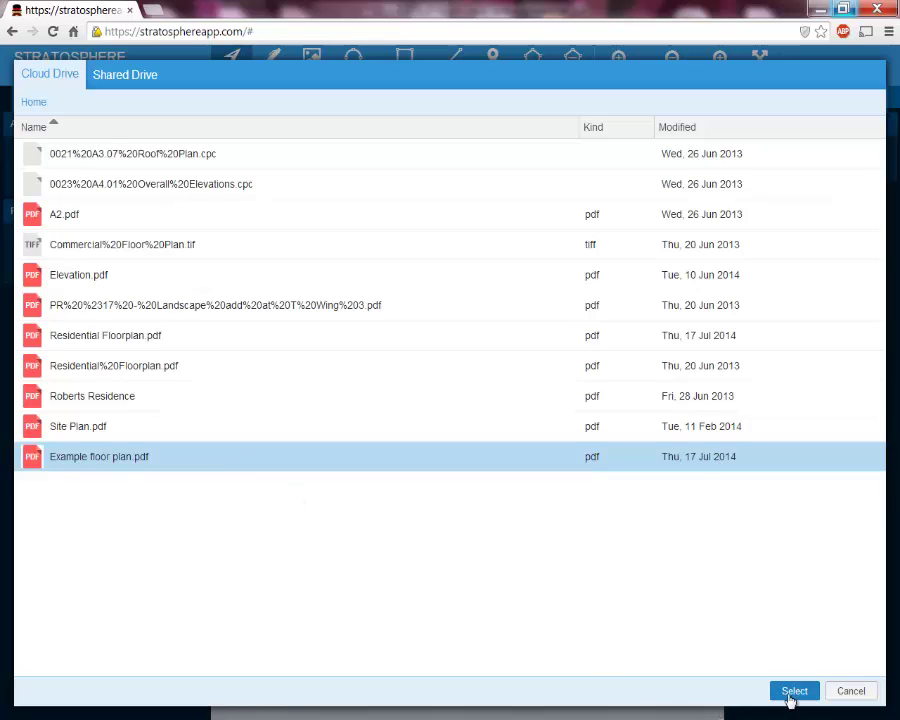
{"action": "left_click", "coordinate": [790, 691]}
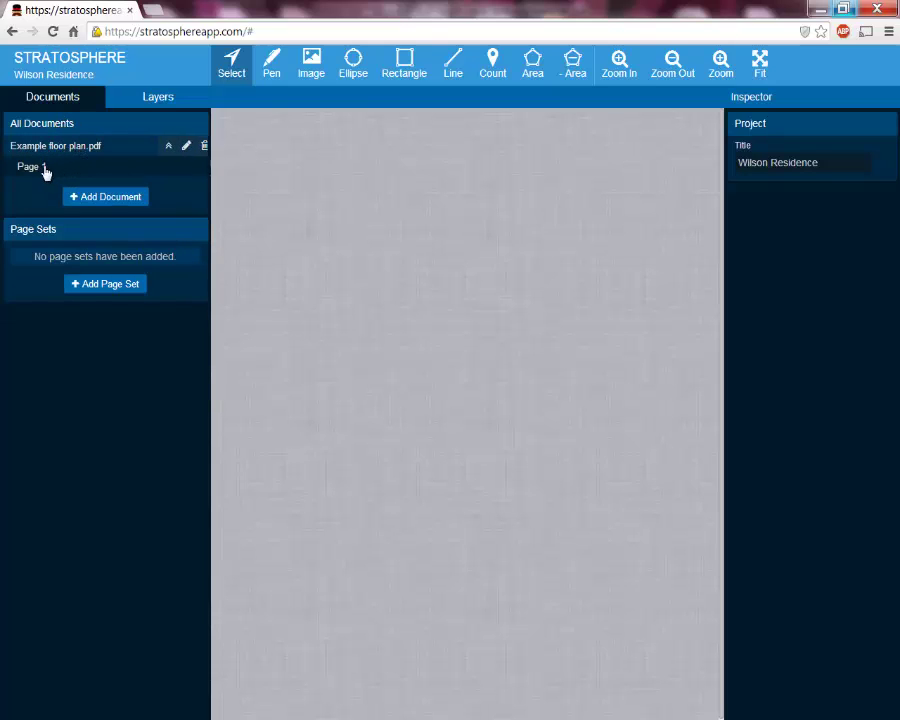
Open Page 1 of Example floor plan.pdf and zoom into the plan
{"action": "left_click", "coordinate": [37, 174]}
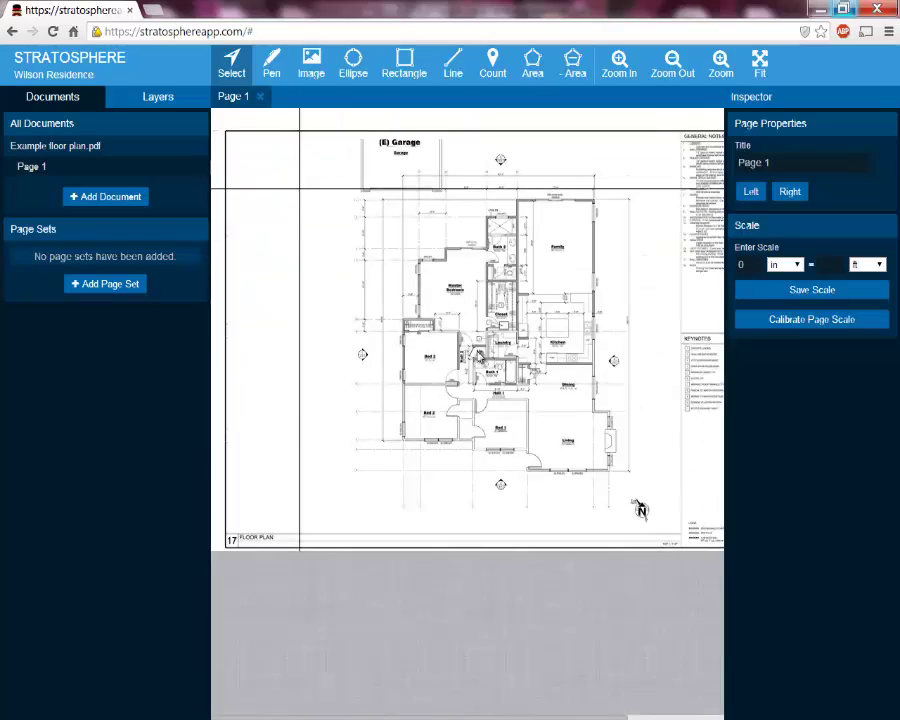
{"action": "scroll", "coordinate": [479, 358], "scroll_direction": "up", "scroll_amount": 2}
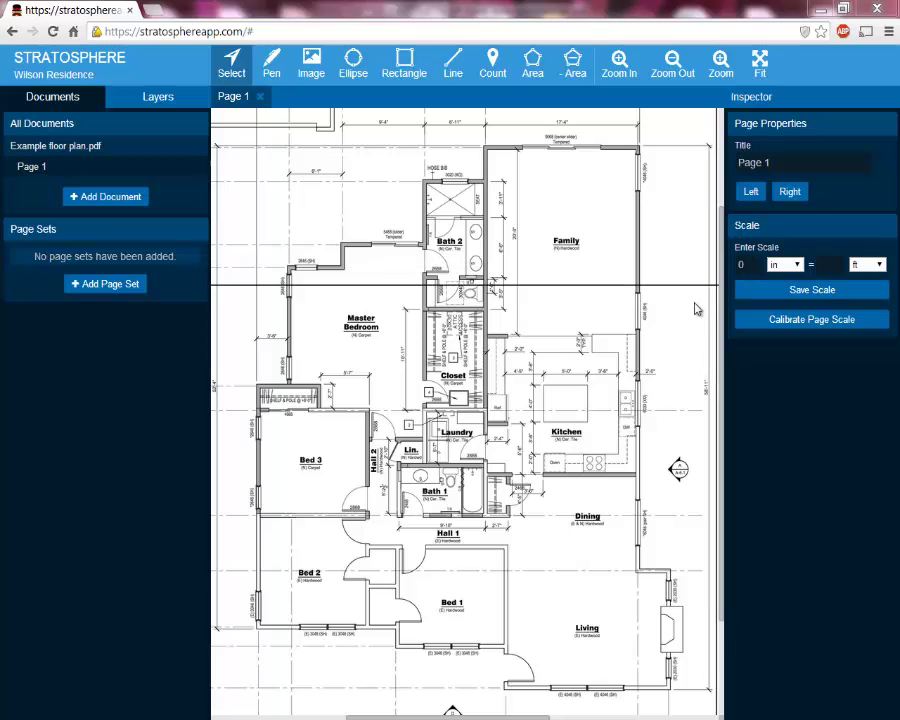
Enter 1/4 in and 1 ft in the manual scale fields, then clear them and retype 1
{"action": "left_click_drag", "start_coordinate": [755, 265], "coordinate": [732, 268]}
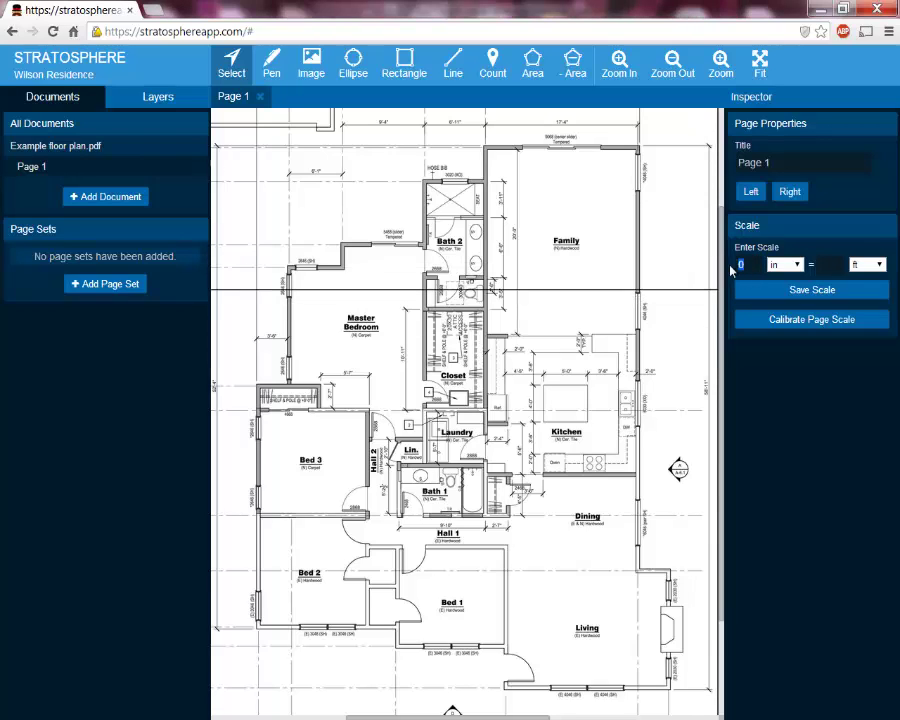
{"action": "type", "text": "1/4"}
{"action": "left_click", "coordinate": [830, 264]}
{"action": "type", "text": "1"}
{"action": "left_click_drag", "start_coordinate": [831, 264], "coordinate": [737, 264]}
{"action": "key", "text": "BackSpace"}
{"action": "key", "text": "BackSpace"}
{"action": "type", "text": "1"}
Select the feet scale value, then zoom and pan to gridlines K, J and H
{"action": "left_click_drag", "start_coordinate": [832, 264], "coordinate": [736, 264]}
{"action": "key", "text": "BackSpace"}
{"action": "key", "text": "BackSpace"}
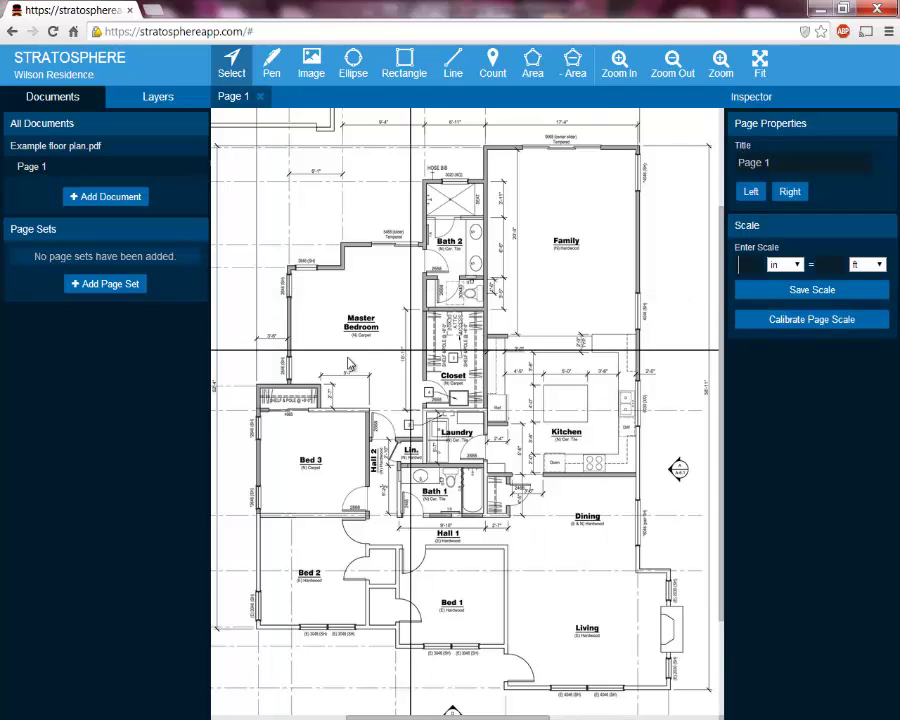
{"action": "scroll", "coordinate": [448, 352], "scroll_direction": "left", "scroll_amount": 3}
{"action": "scroll", "coordinate": [460, 350], "scroll_direction": "left", "scroll_amount": 2}
{"action": "scroll", "coordinate": [340, 270], "scroll_direction": "up", "scroll_amount": 5}
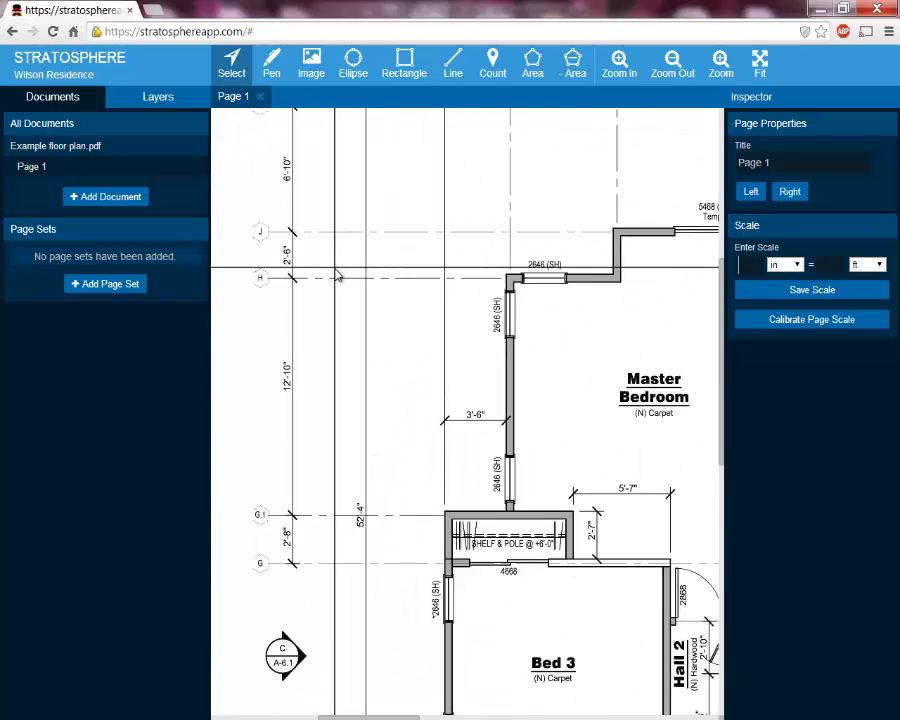
{"action": "scroll", "coordinate": [340, 275], "scroll_direction": "up", "scroll_amount": 3}
{"action": "left_click_drag", "start_coordinate": [325, 305], "coordinate": [402, 427]}
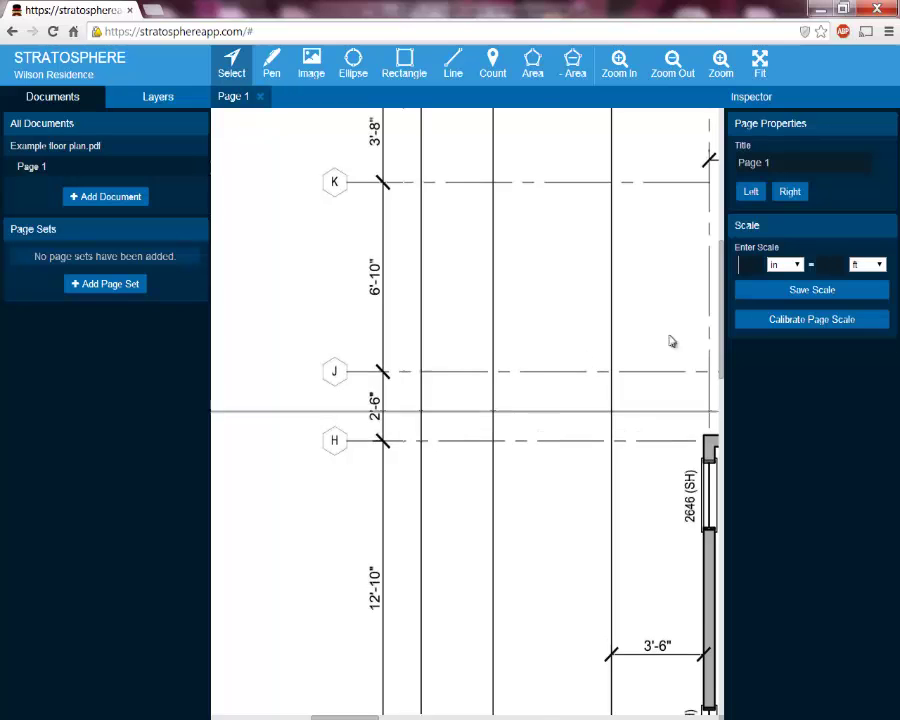
Calibrate the page scale from gridline J to H as a 2 ft span and save it
{"action": "left_click", "coordinate": [762, 322]}
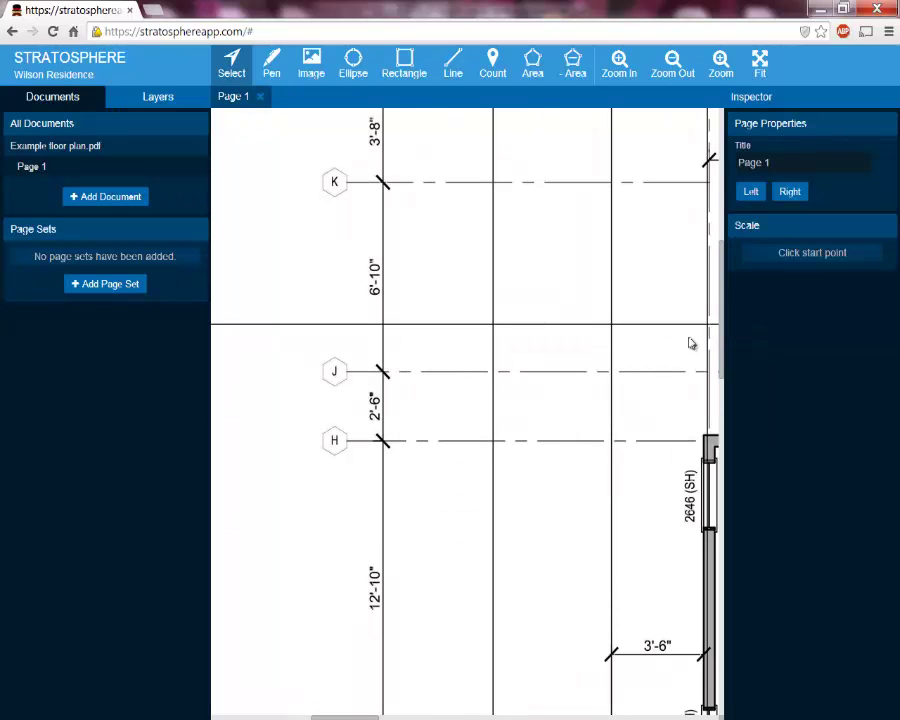
{"action": "left_click", "coordinate": [384, 374]}
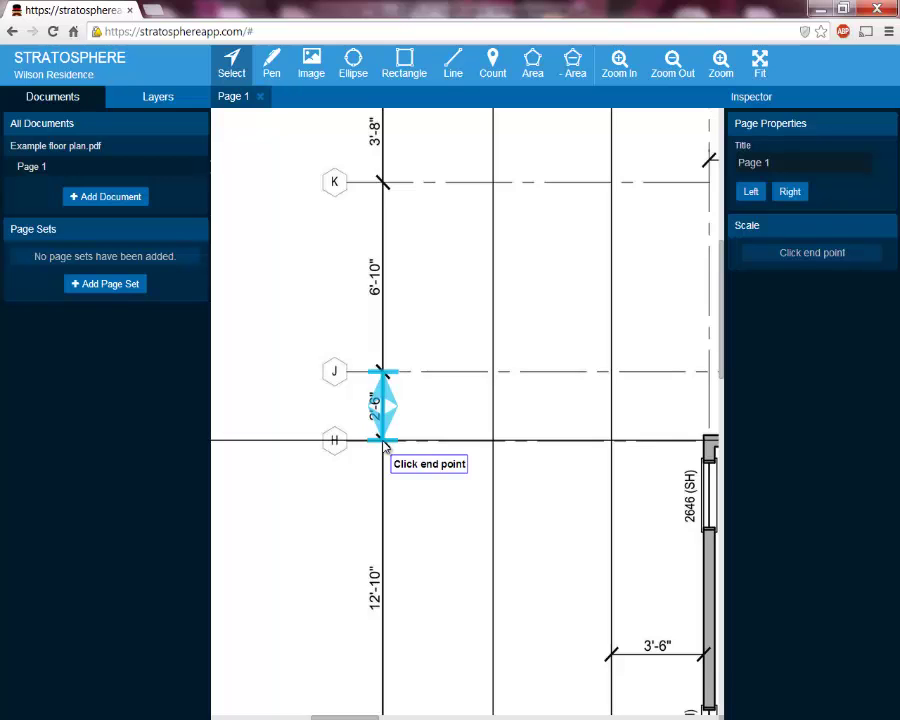
{"action": "left_click", "coordinate": [385, 444]}
{"action": "left_click", "coordinate": [748, 268]}
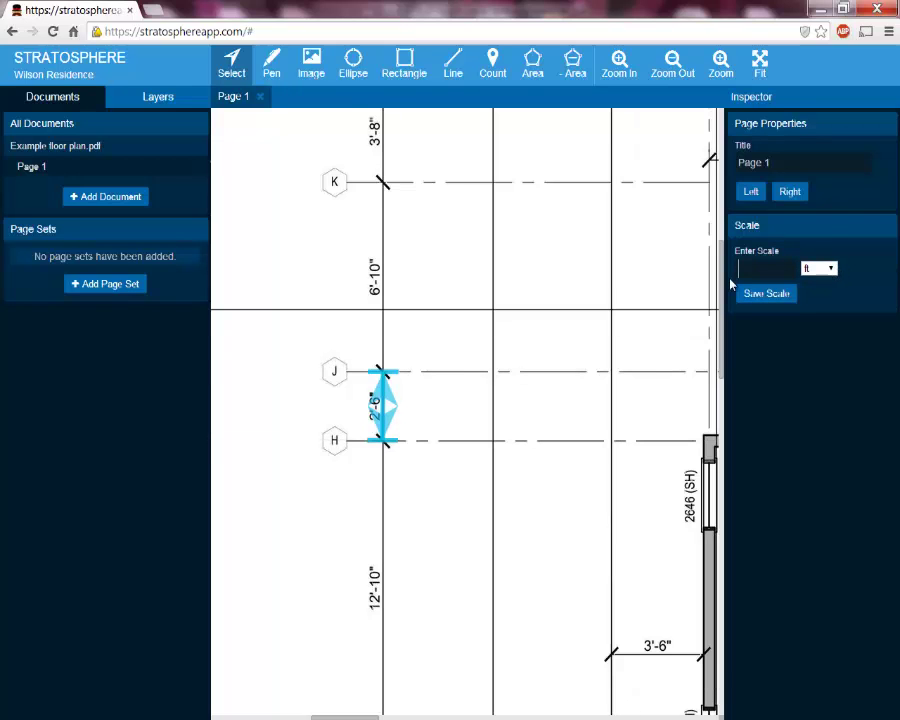
{"action": "type", "text": "2"}
{"action": "left_click", "coordinate": [764, 295]}
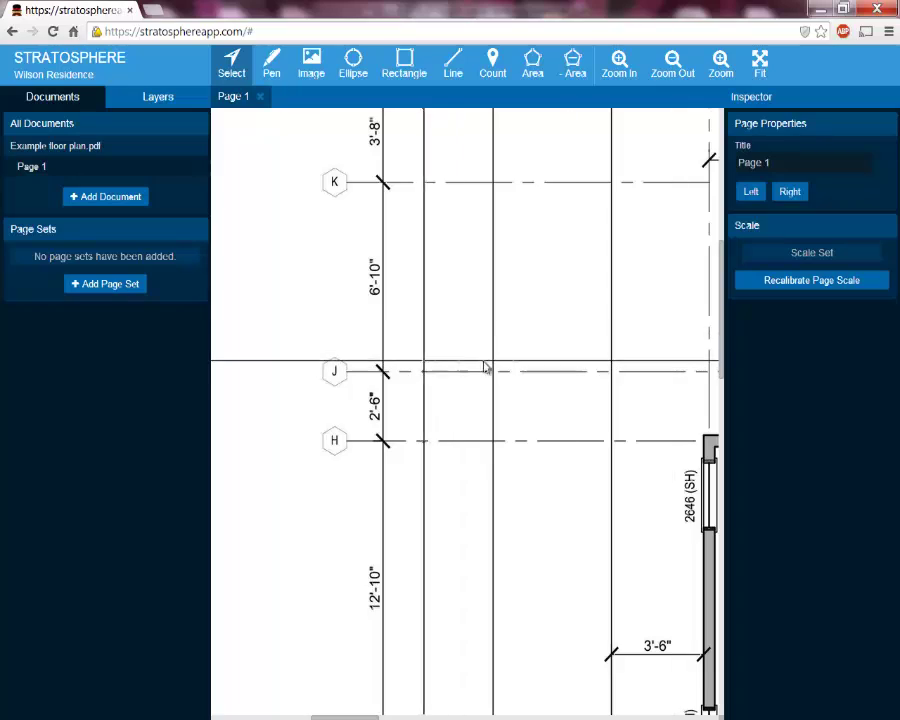
Retitle the floor plan page from Page 1 to 'First Floor' in Page Properties
{"action": "scroll", "coordinate": [526, 362], "scroll_direction": "down", "scroll_amount": 5}
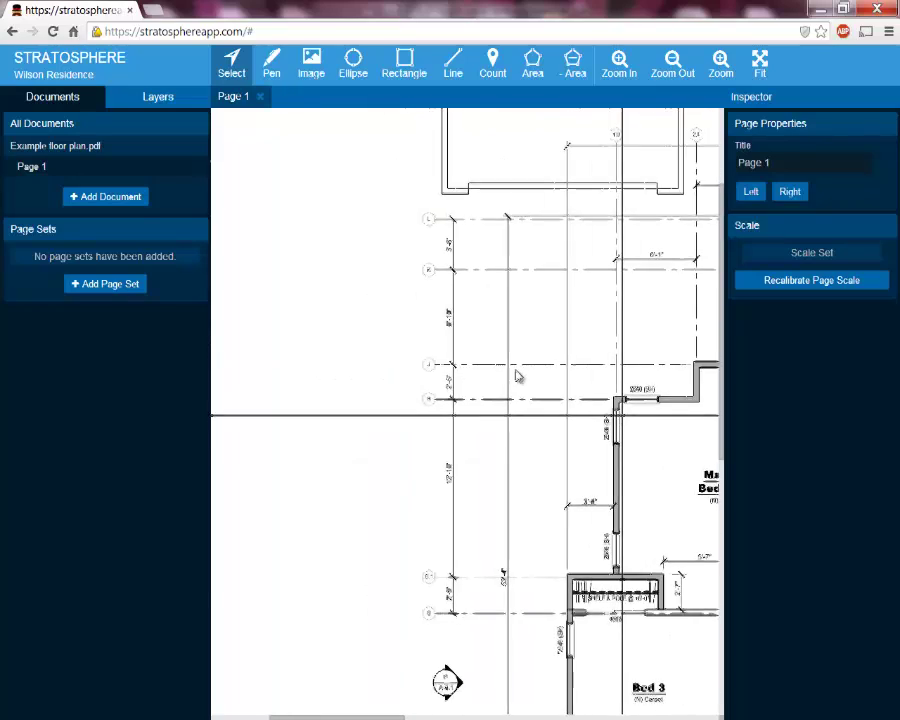
{"action": "left_click_drag", "start_coordinate": [527, 382], "coordinate": [367, 295]}
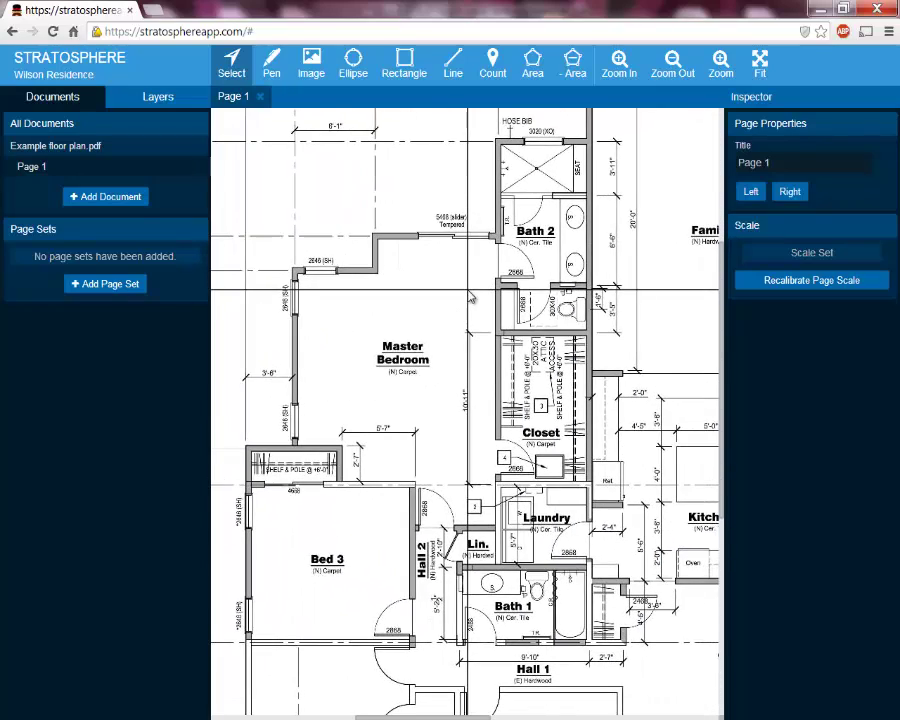
{"action": "scroll", "coordinate": [471, 297], "scroll_direction": "down", "scroll_amount": 2}
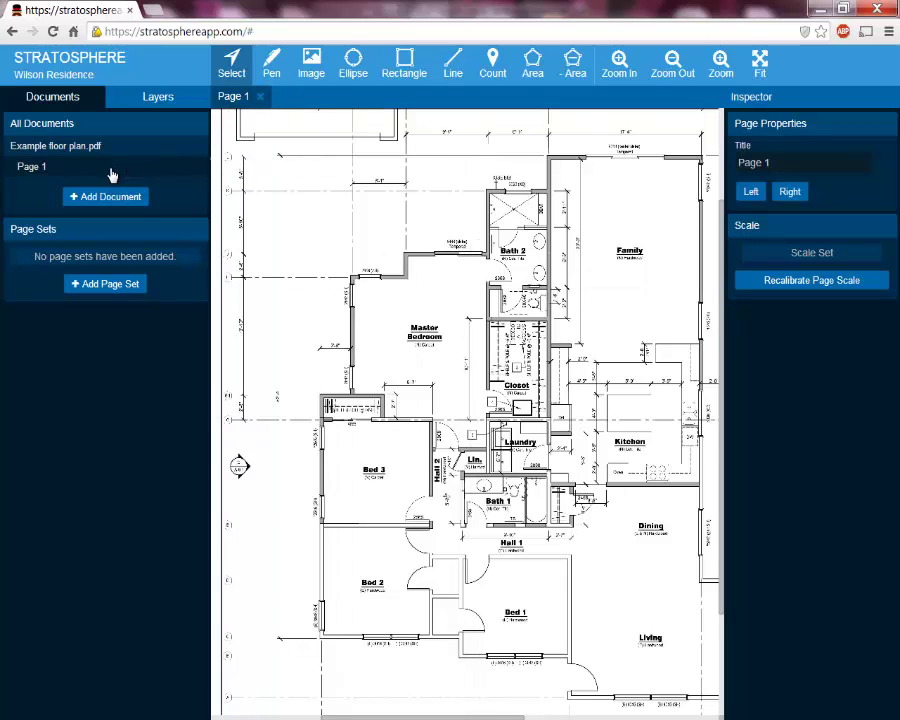
{"action": "mouse_move", "coordinate": [113, 175]}
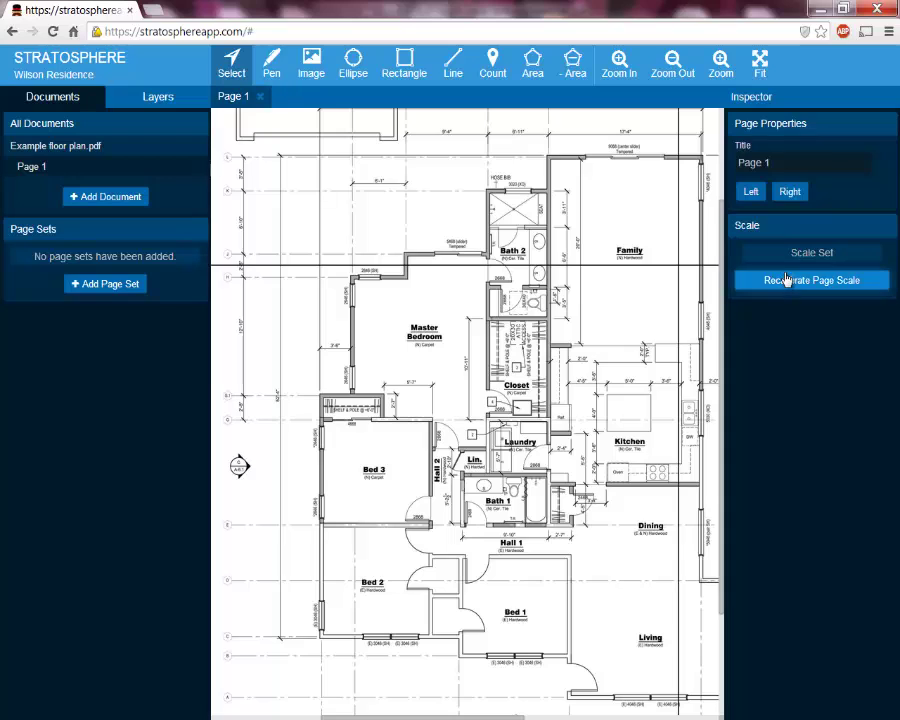
{"action": "left_click", "coordinate": [784, 168]}
{"action": "type", "text": "First Floor"}
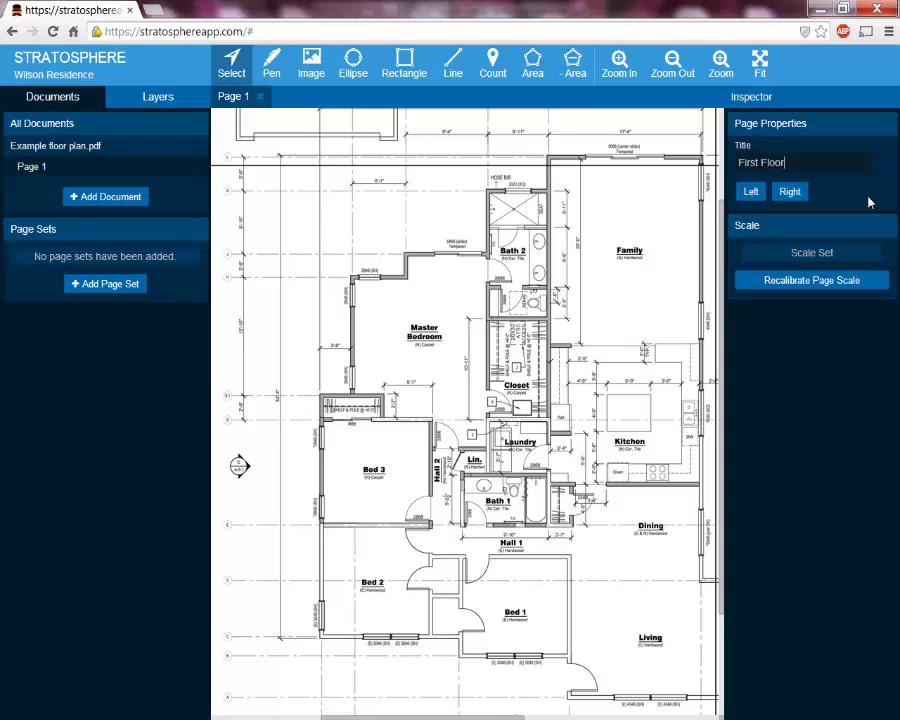
{"action": "key", "text": "Return"}
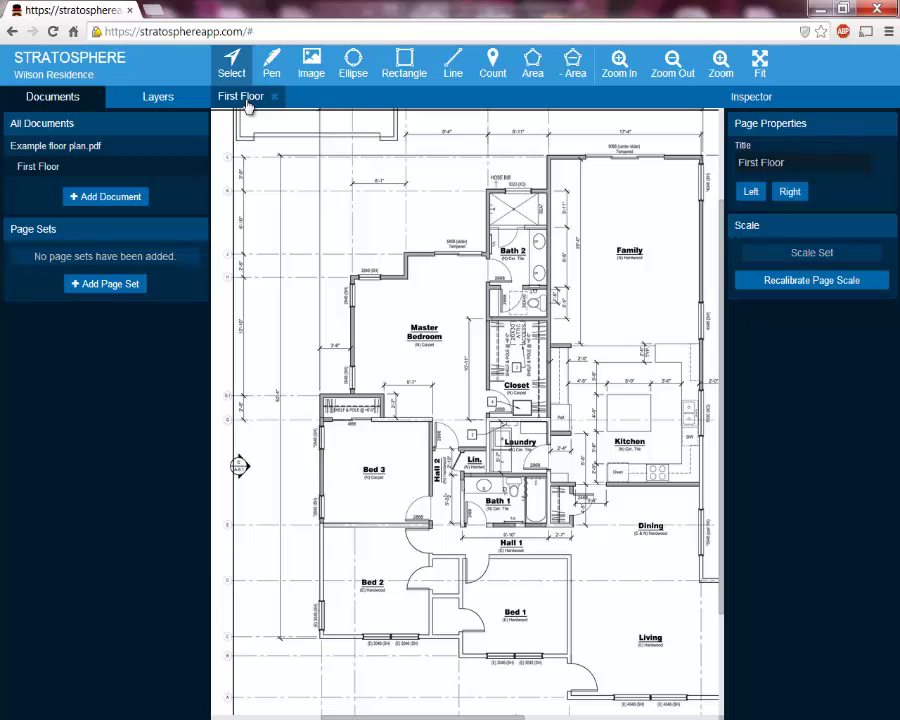
{"action": "mouse_move", "coordinate": [82, 176]}
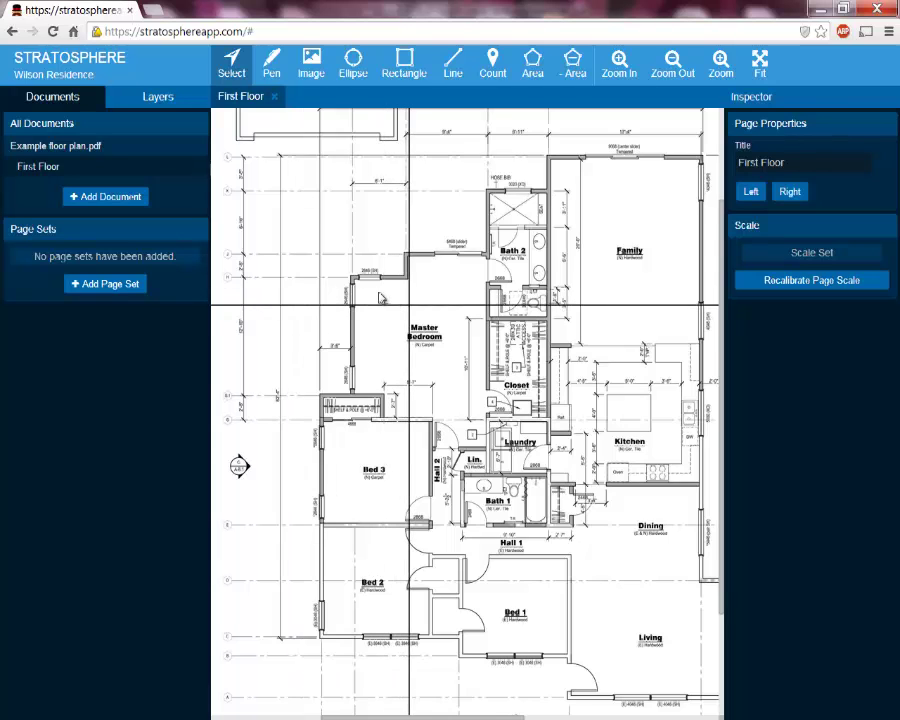
{"action": "scroll", "coordinate": [375, 296], "scroll_direction": "right", "scroll_amount": 1}
{"action": "scroll", "coordinate": [375, 296], "scroll_direction": "down", "scroll_amount": 1}
{"action": "scroll", "coordinate": [366, 295], "scroll_direction": "right", "scroll_amount": 1}
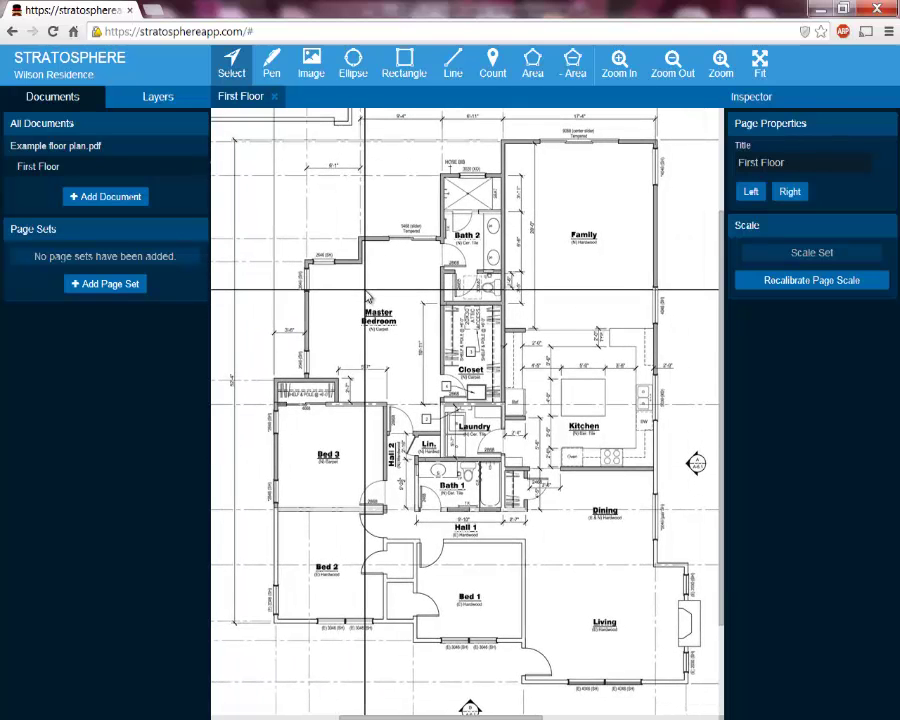
{"action": "mouse_move", "coordinate": [191, 181]}
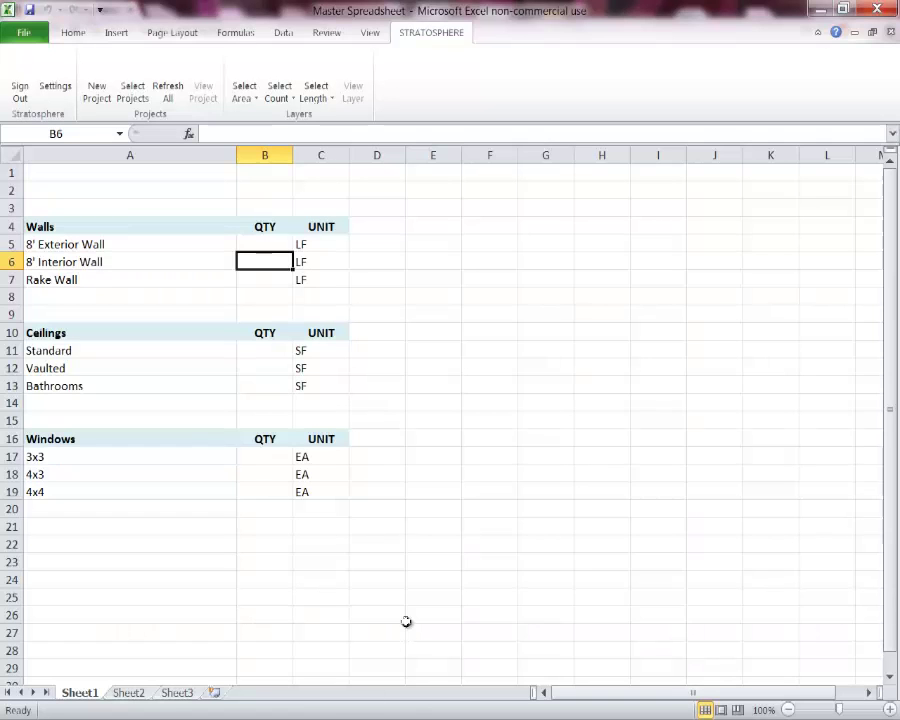
Link cell B5 to a new Wilson Residence length layer, giving a StratosphereLength formula
{"action": "left_click", "coordinate": [266, 244]}
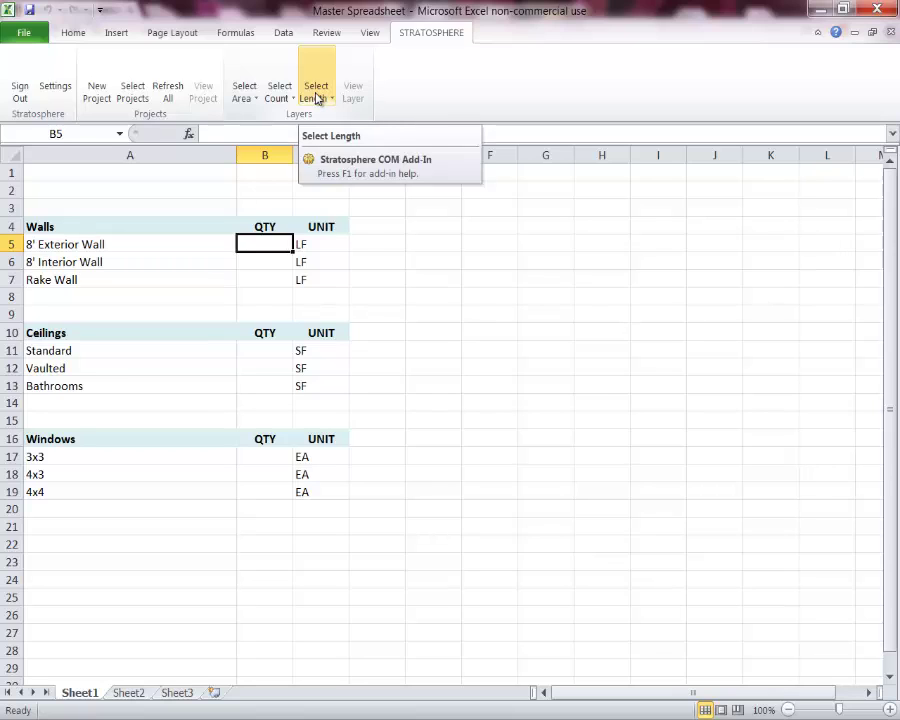
{"action": "left_click", "coordinate": [316, 96]}
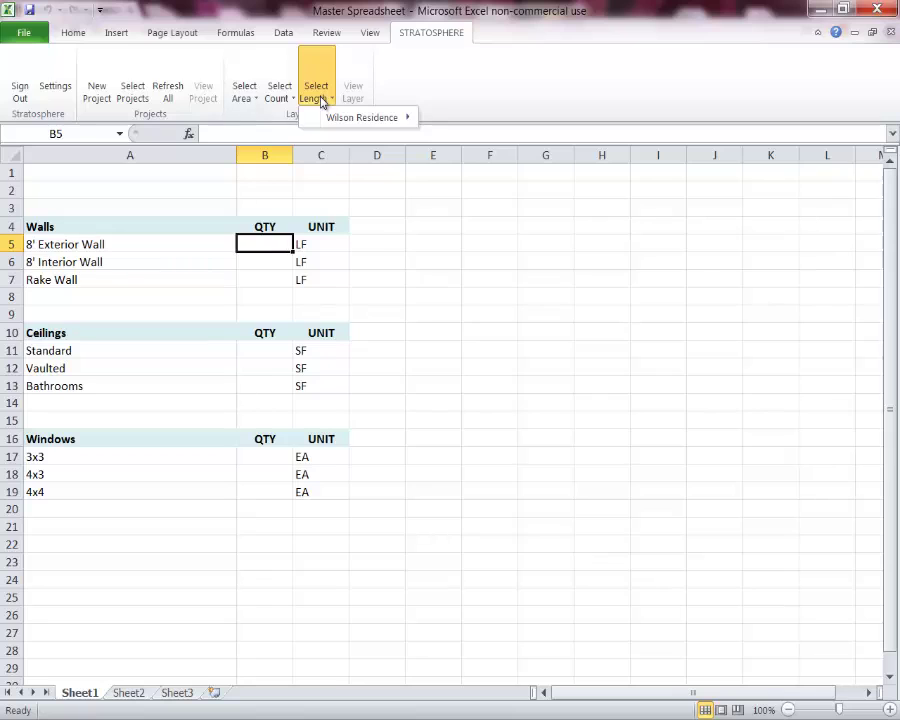
{"action": "mouse_move", "coordinate": [322, 117]}
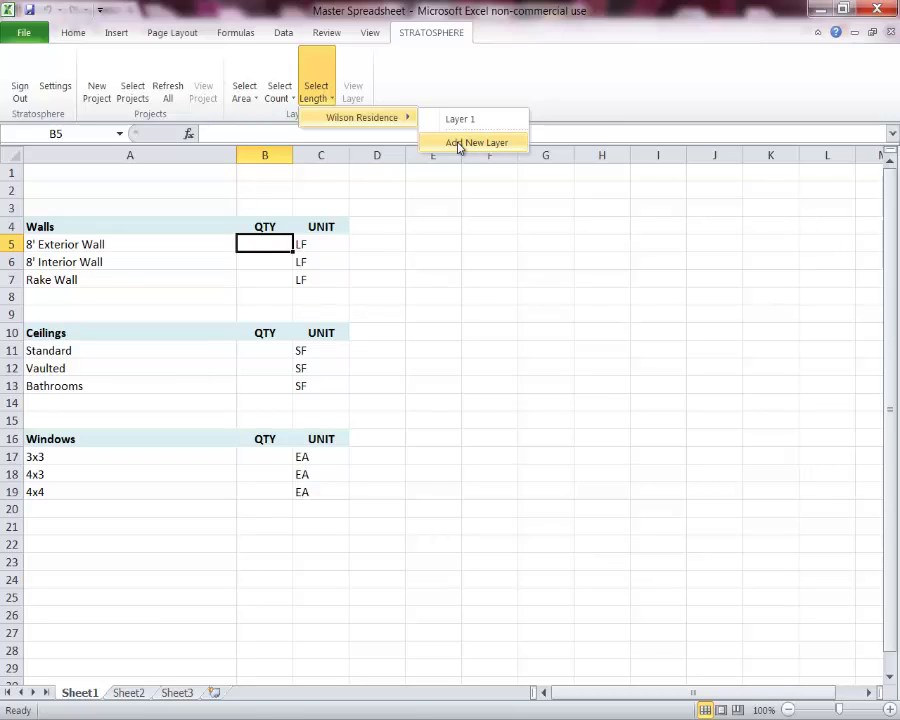
{"action": "left_click", "coordinate": [459, 144]}
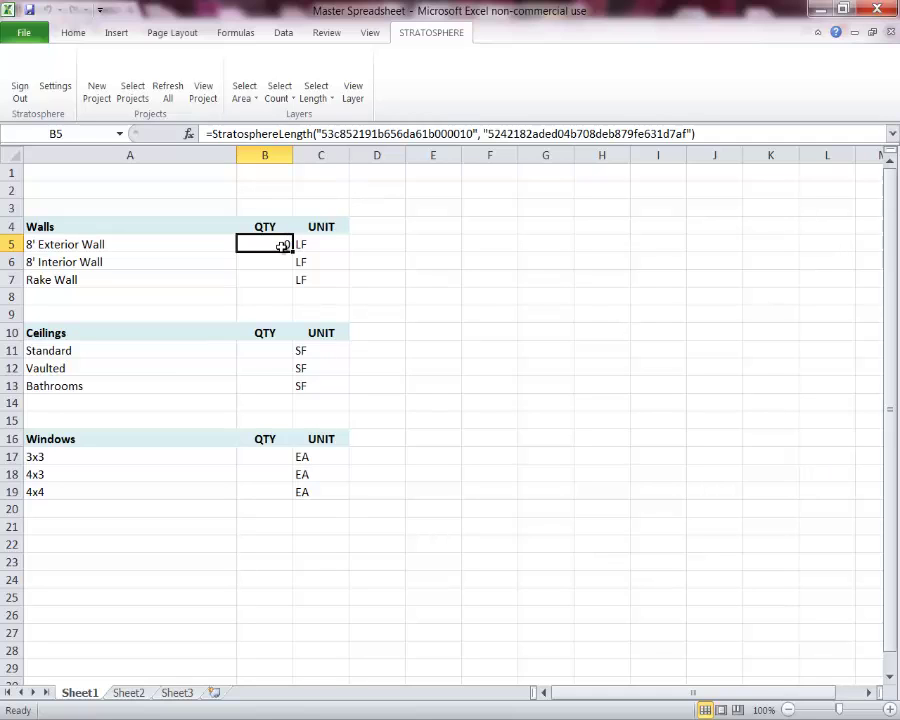
{"action": "key", "text": "alt+Tab"}
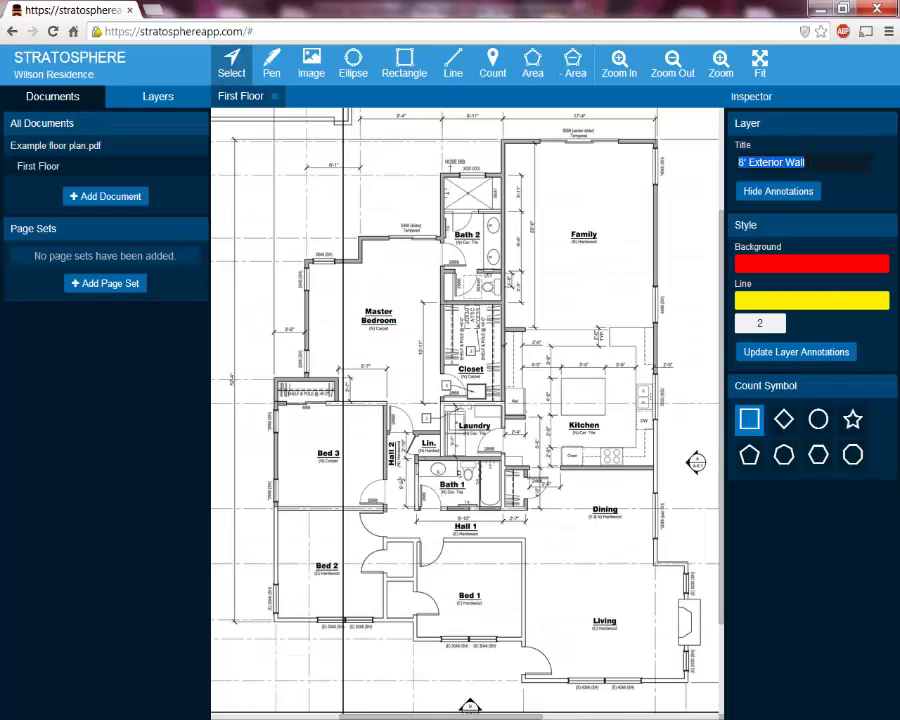
Show the Layers list and select Layer 1, next to the new 8' Exterior Wall layer
{"action": "left_click", "coordinate": [160, 100]}
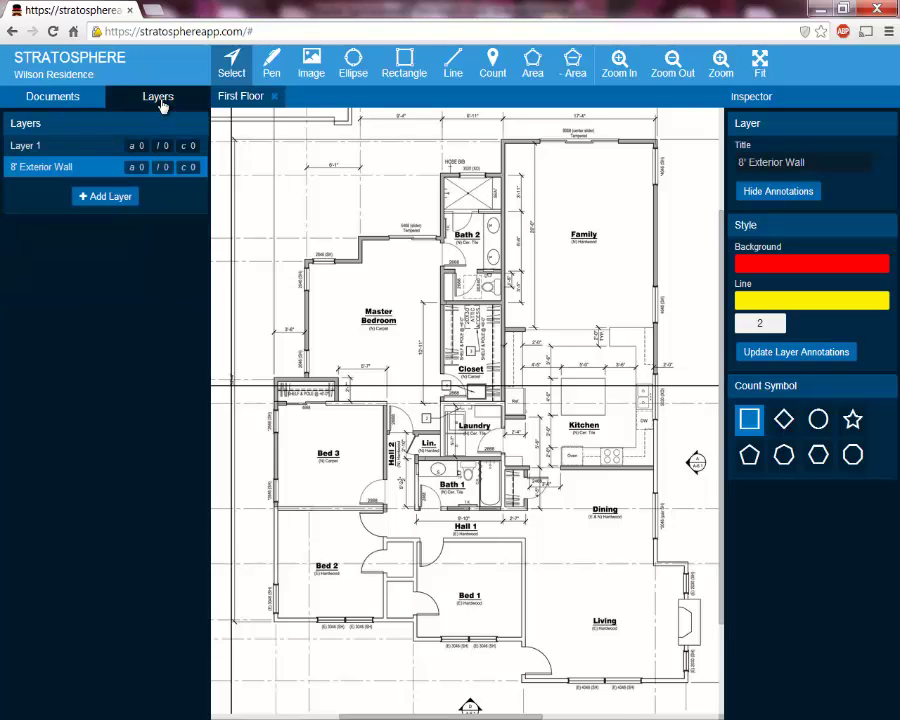
{"action": "mouse_move", "coordinate": [80, 175]}
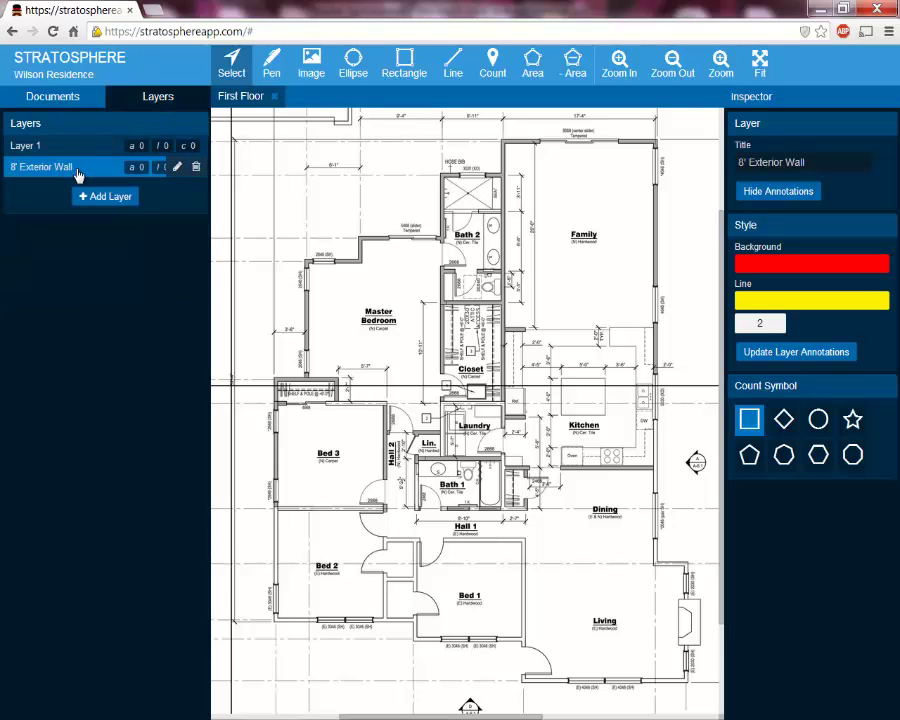
{"action": "left_click", "coordinate": [21, 148]}
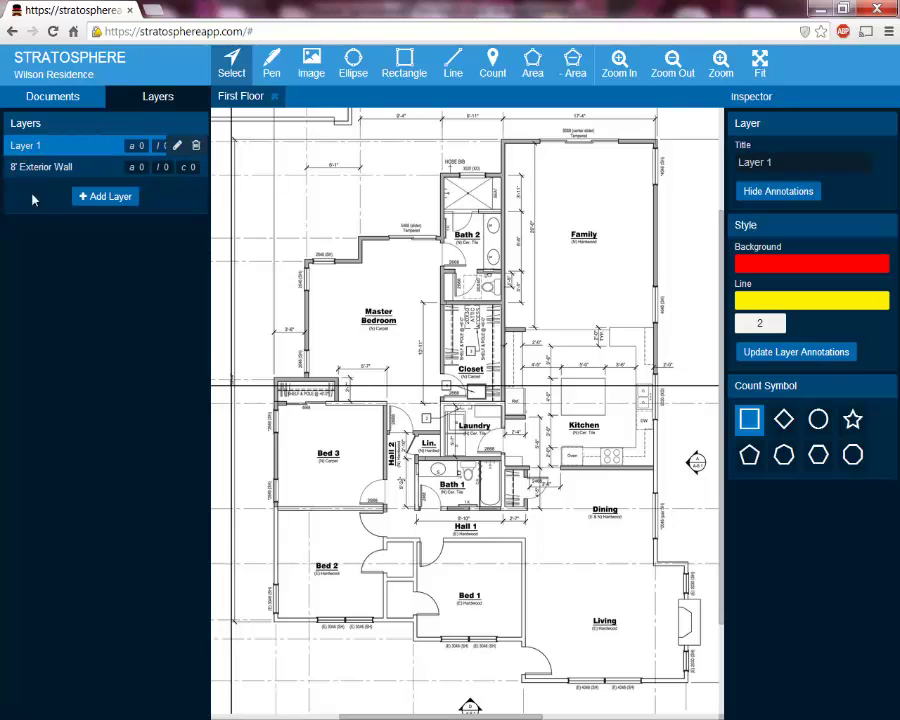
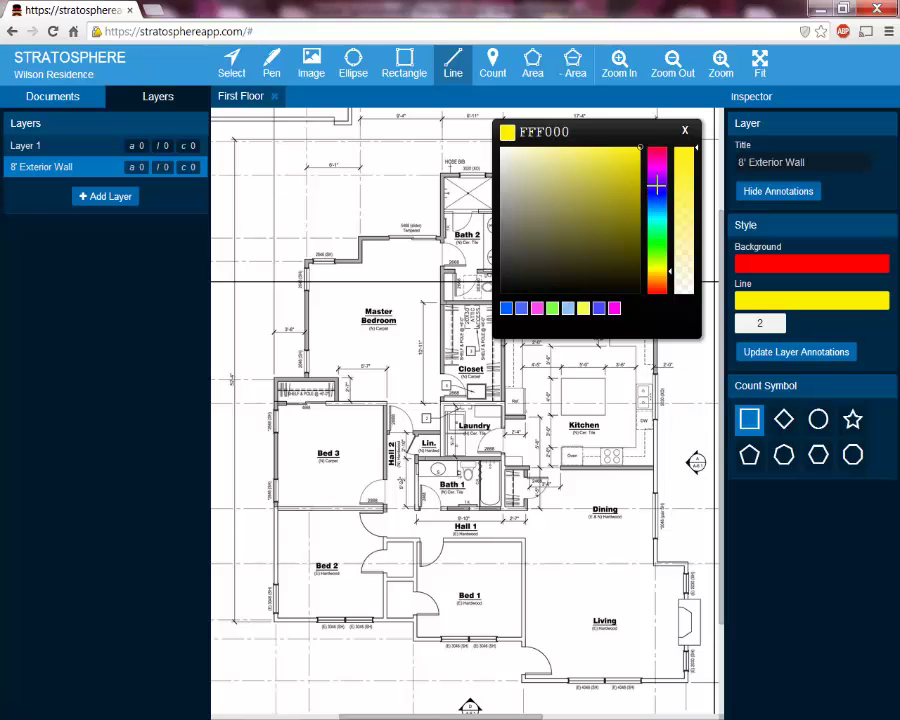
Recolour the 8' Exterior Wall layer's line from yellow to muted green 39B855
{"action": "left_click_drag", "start_coordinate": [655, 181], "coordinate": [663, 240]}
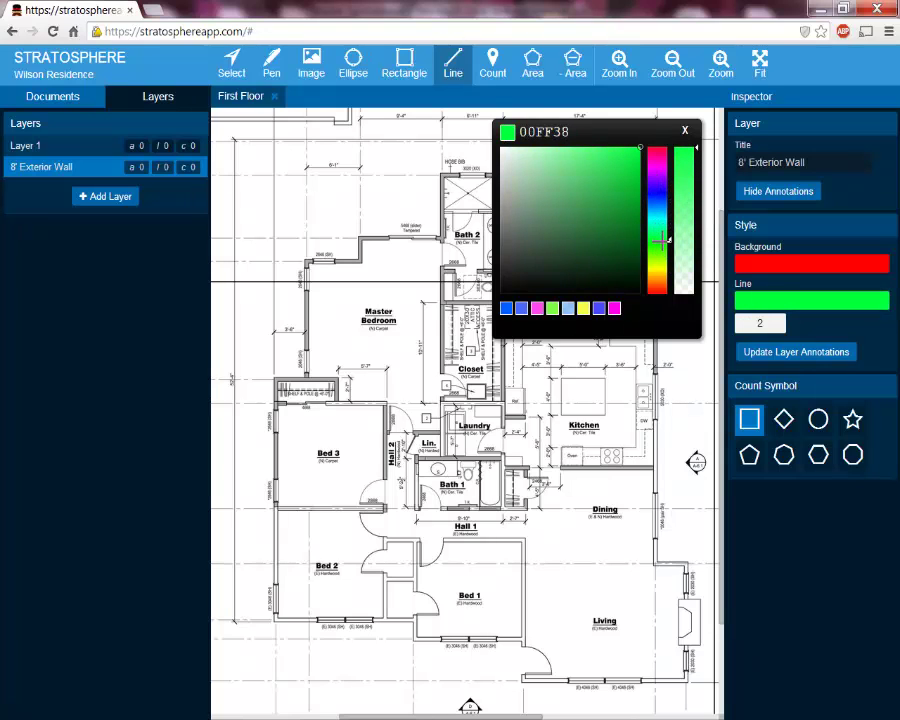
{"action": "left_click", "coordinate": [597, 188]}
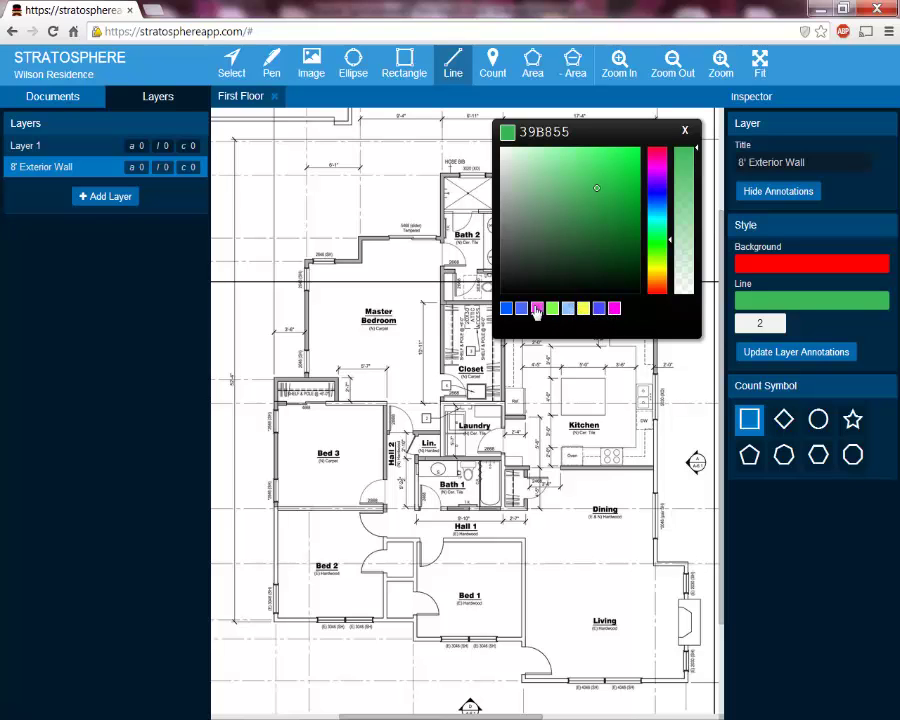
{"action": "left_click", "coordinate": [688, 131]}
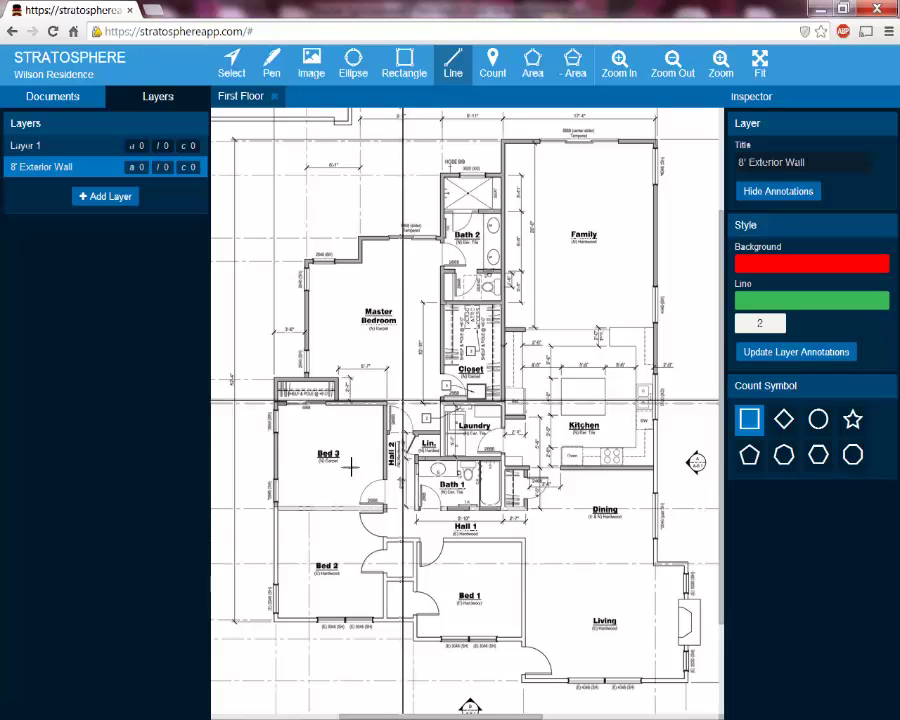
Draw one line along the Bed 3, Bed 2 and Bed 1 exterior walls, totalling 54.3
{"action": "scroll", "coordinate": [331, 474], "scroll_direction": "up", "scroll_amount": 2}
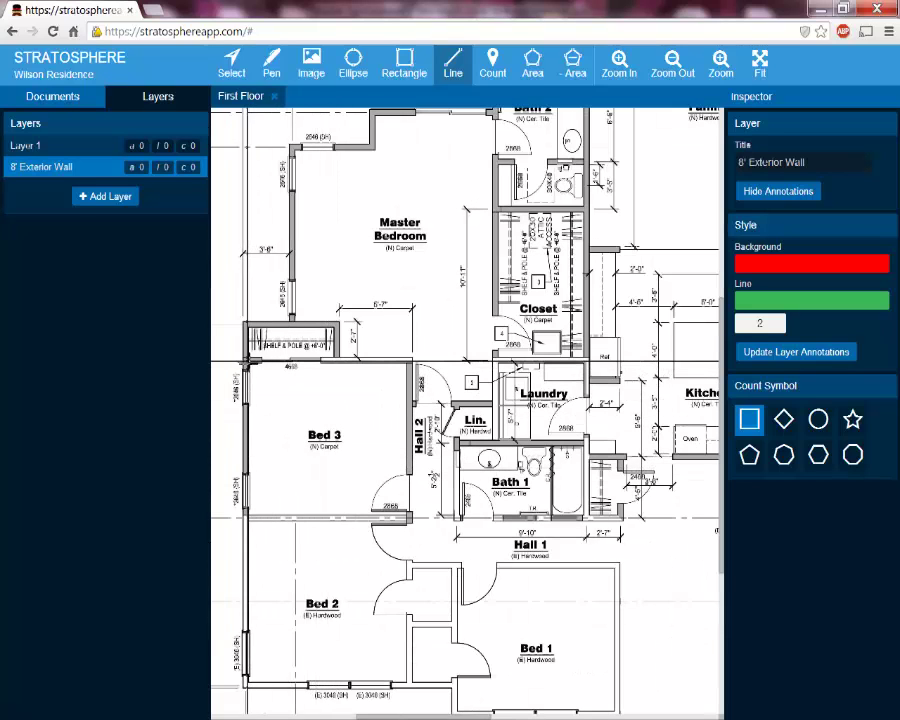
{"action": "left_click", "coordinate": [245, 360]}
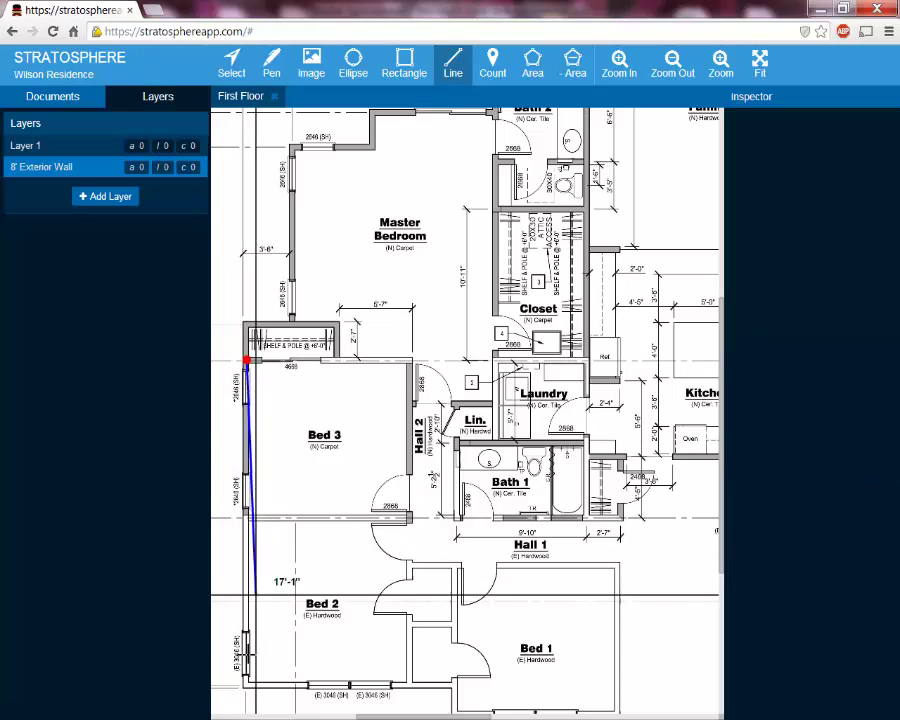
{"action": "left_click", "coordinate": [247, 688]}
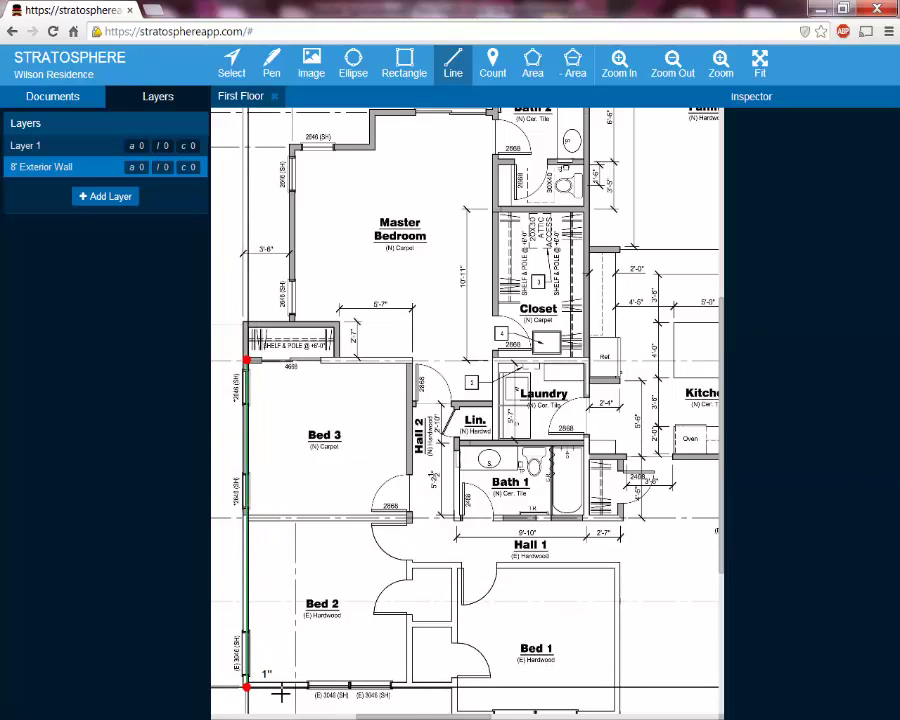
{"action": "left_click", "coordinate": [454, 685]}
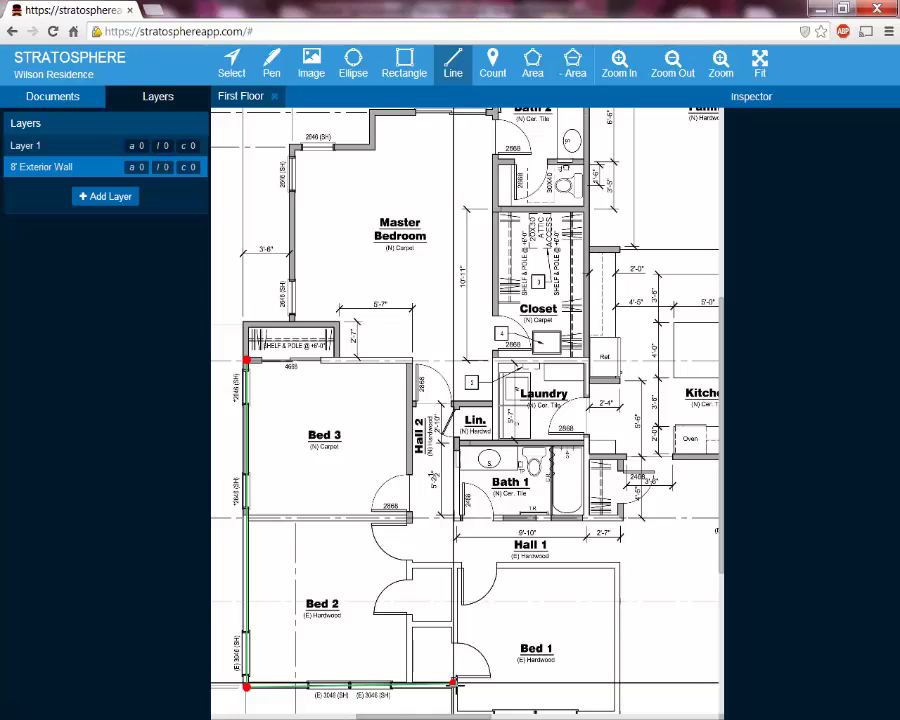
{"action": "scroll", "coordinate": [454, 685], "scroll_direction": "down", "scroll_amount": 2}
{"action": "scroll", "coordinate": [456, 656], "scroll_direction": "down", "scroll_amount": 3}
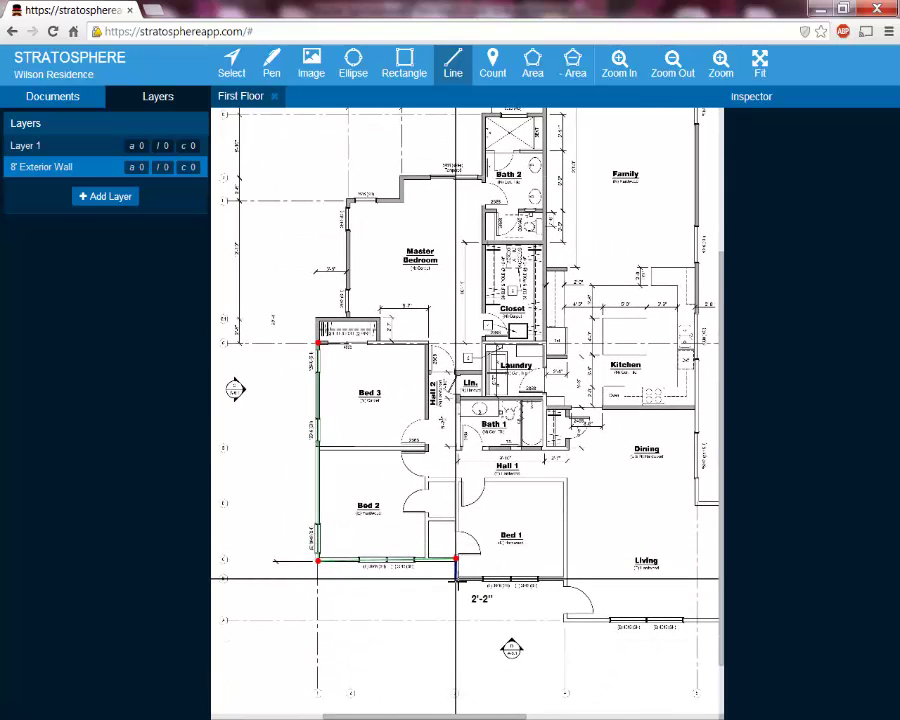
{"action": "left_click", "coordinate": [456, 578]}
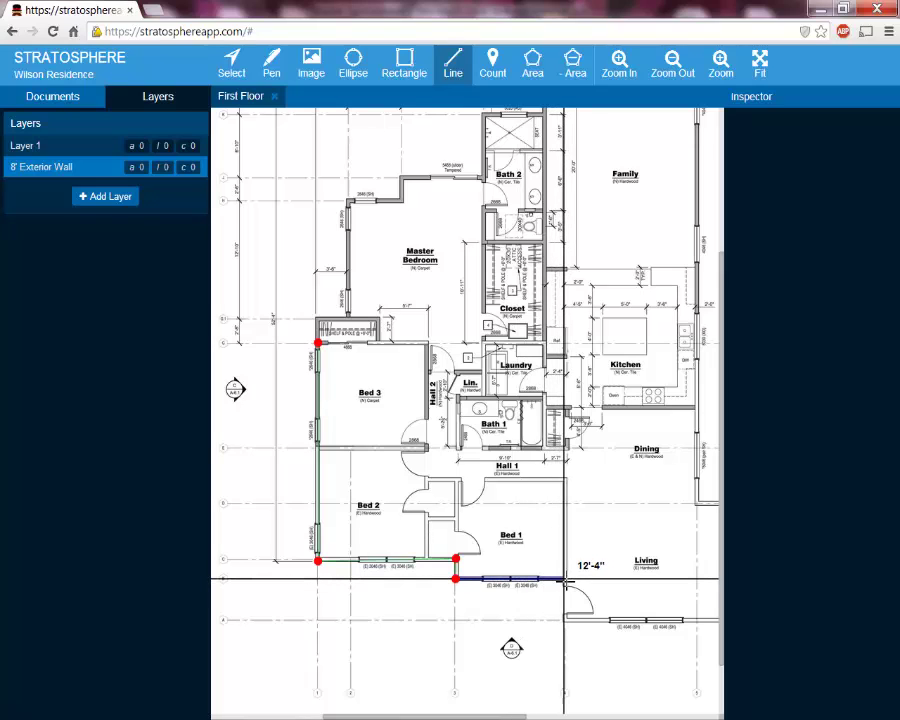
{"action": "left_click", "coordinate": [565, 580]}
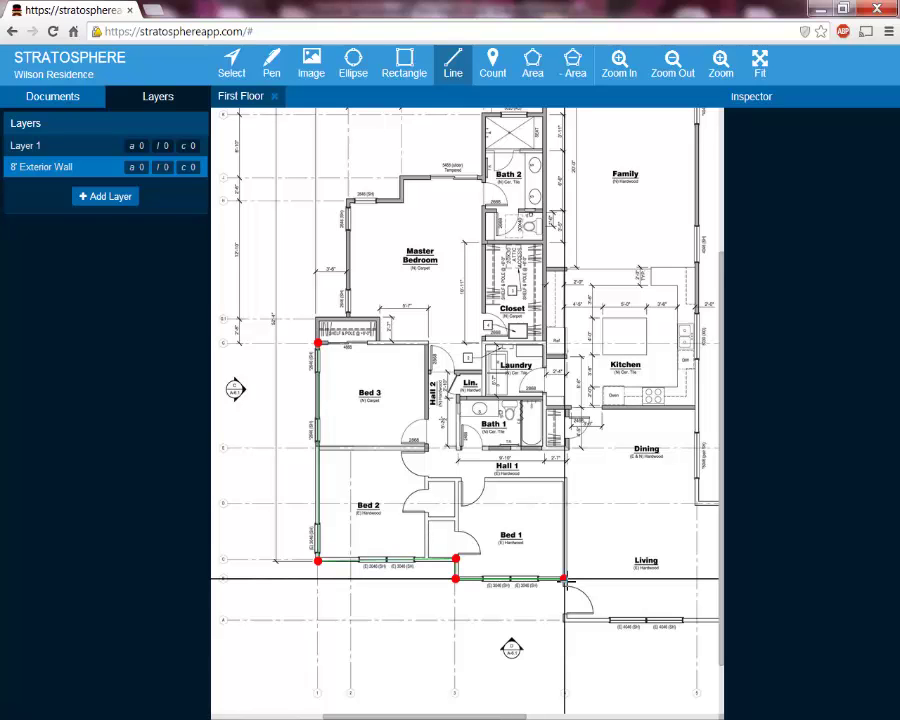
{"action": "double_click", "coordinate": [565, 580]}
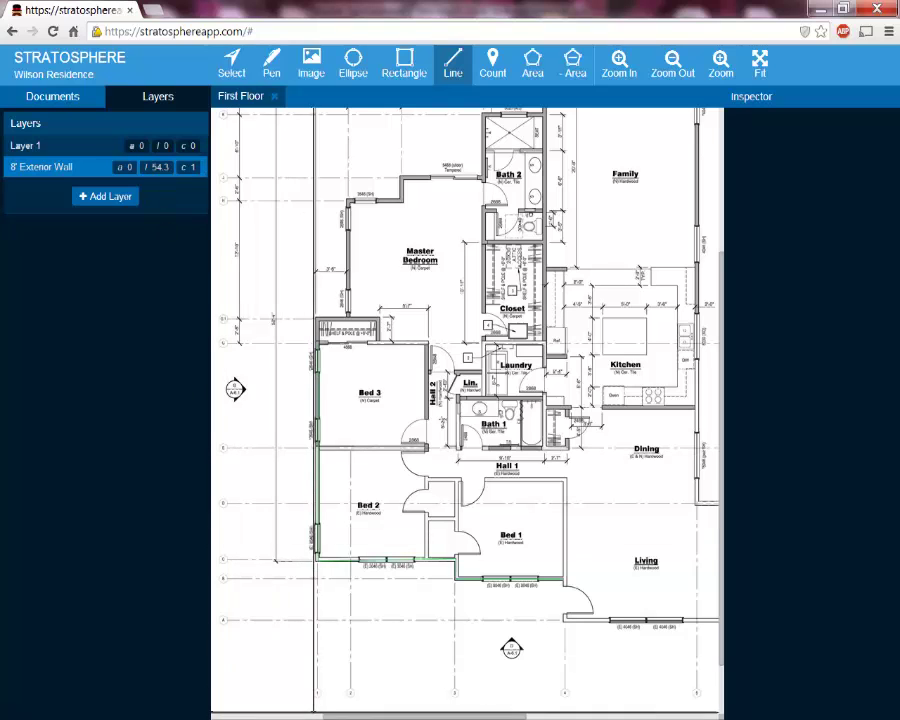
Refresh the Excel quantities, then link B11:B12 to new Wilson Residence Standard and Vaulted area layers
{"action": "key", "text": "alt+Tab"}
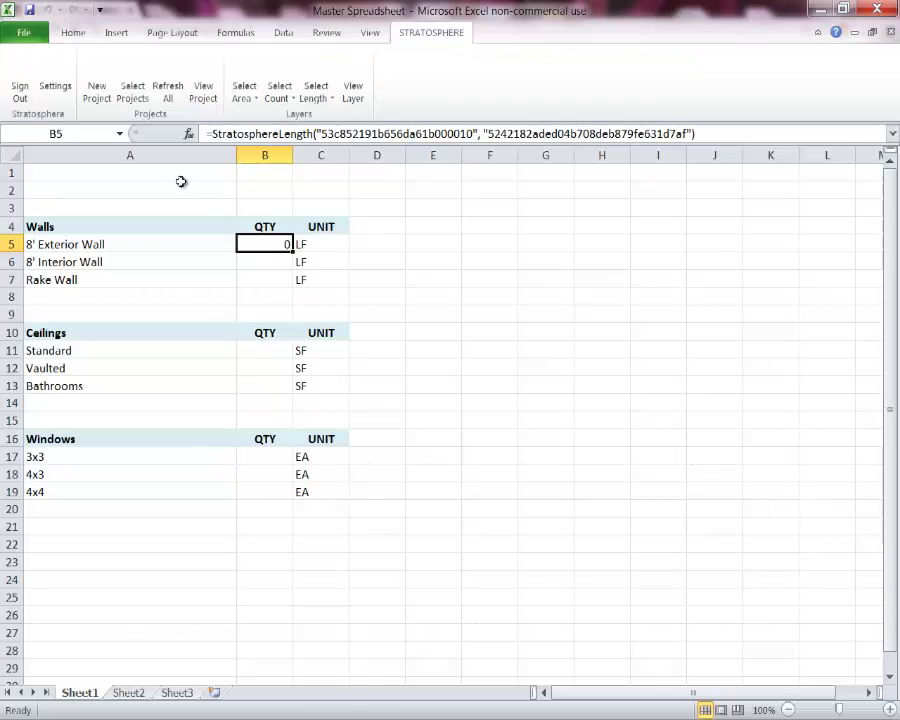
{"action": "left_click", "coordinate": [161, 105]}
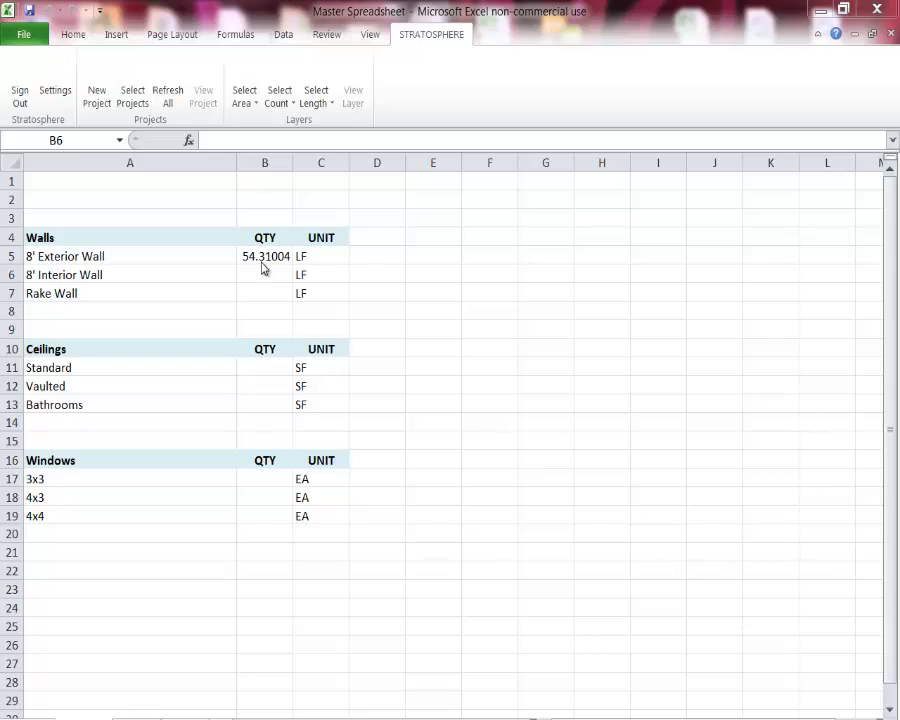
{"action": "left_click", "coordinate": [259, 369]}
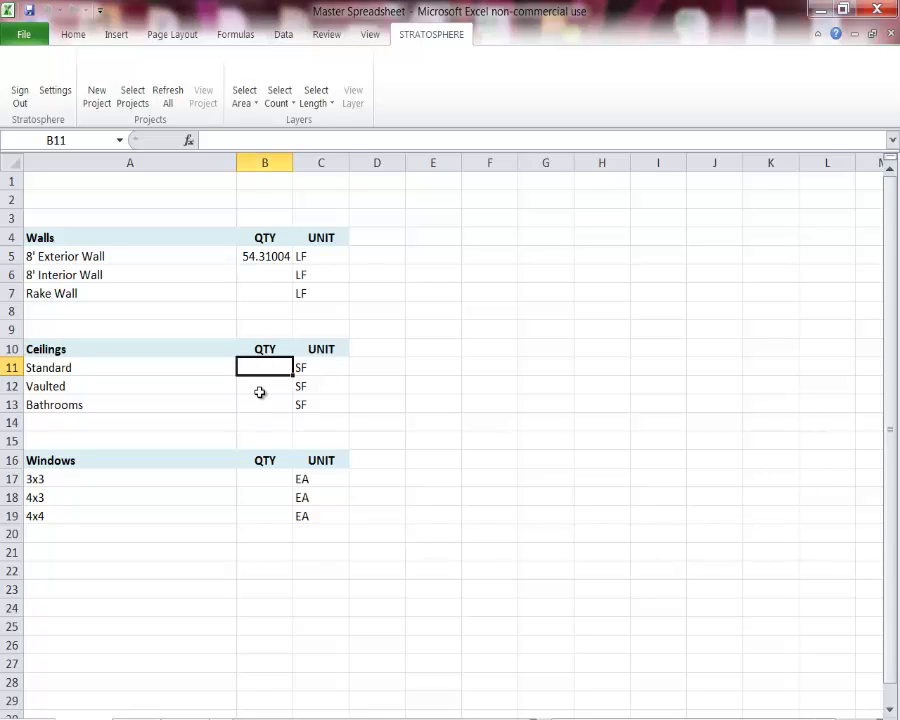
{"action": "left_click_drag", "start_coordinate": [267, 364], "coordinate": [268, 388]}
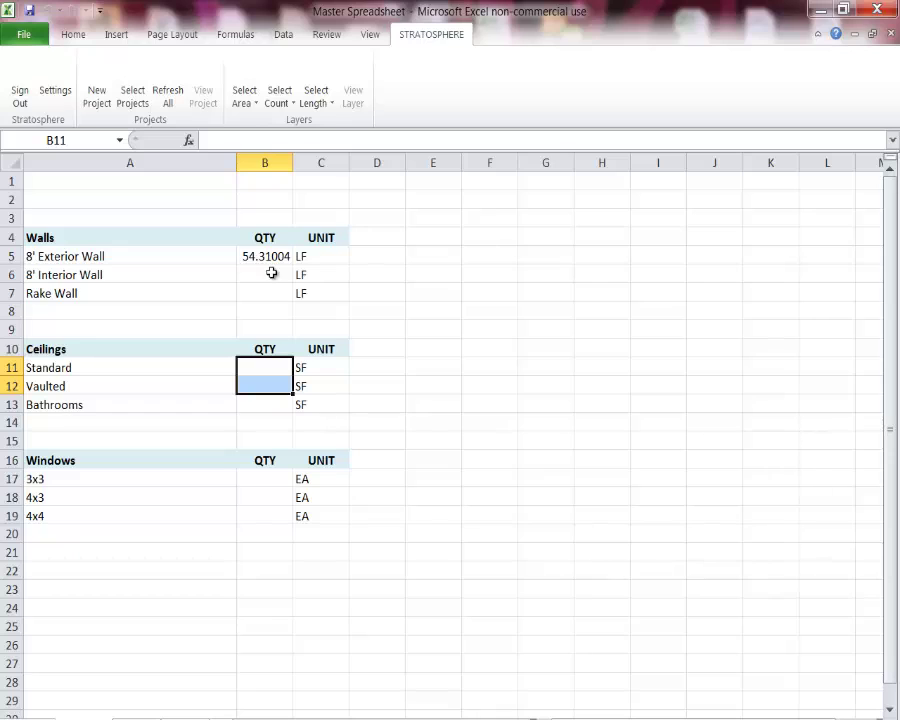
{"action": "left_click", "coordinate": [245, 102]}
{"action": "mouse_move", "coordinate": [252, 124]}
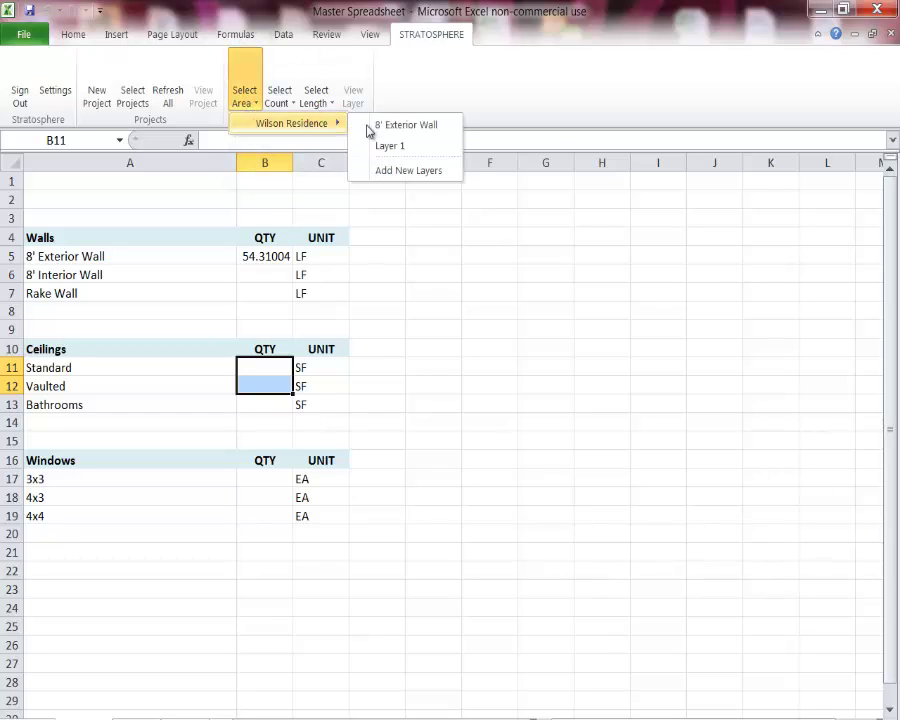
{"action": "left_click", "coordinate": [391, 172]}
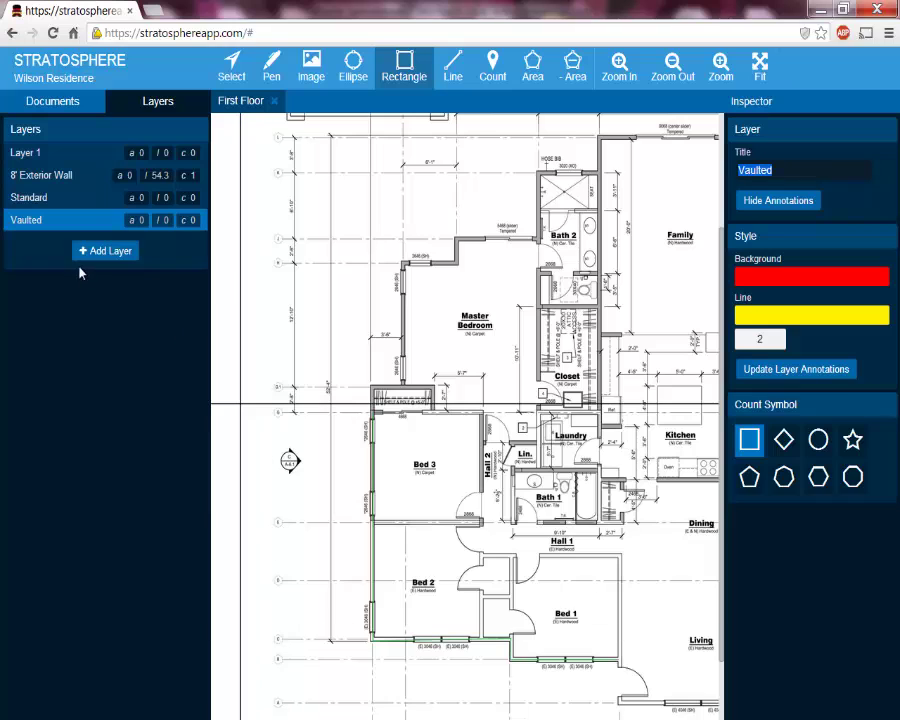
Style the Standard layer with a blue 2B00FF background and a magenta FF00E6 line
{"action": "left_click", "coordinate": [74, 203]}
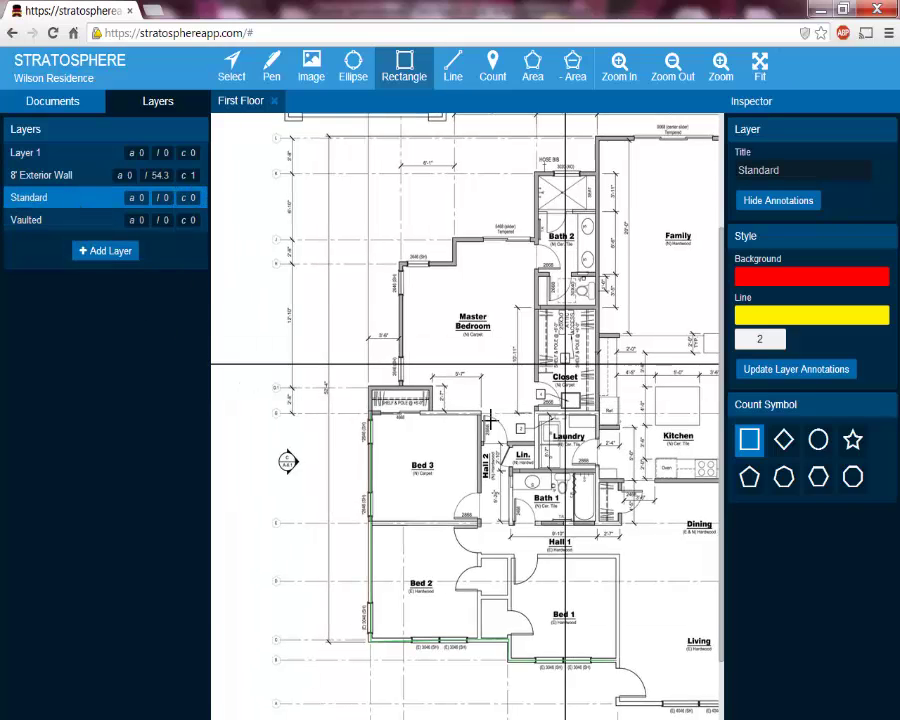
{"action": "left_click_drag", "start_coordinate": [567, 364], "coordinate": [360, 472]}
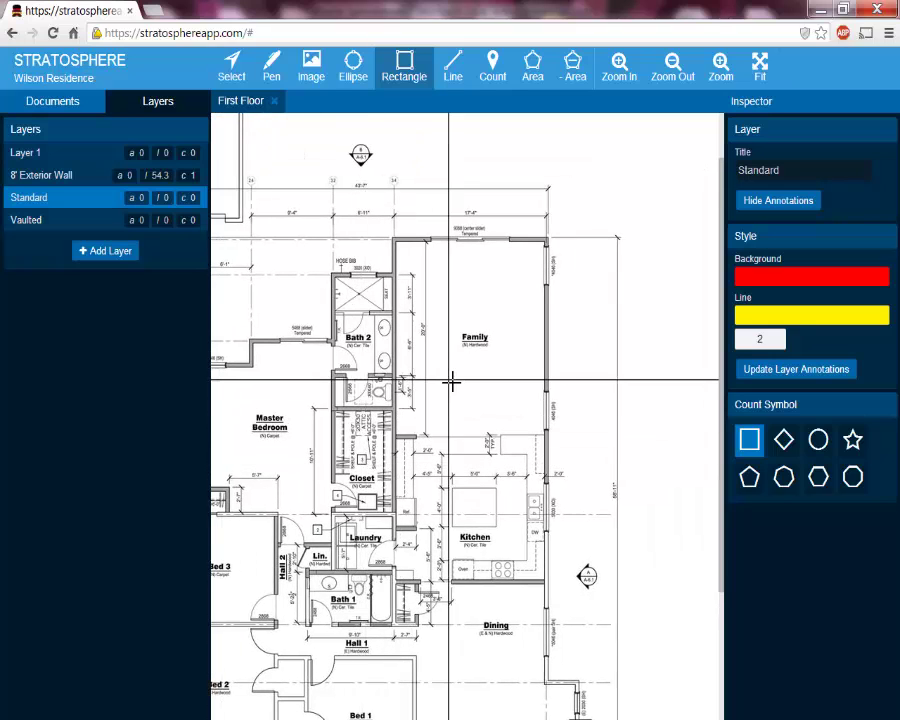
{"action": "scroll", "coordinate": [452, 381], "scroll_direction": "up", "scroll_amount": 2}
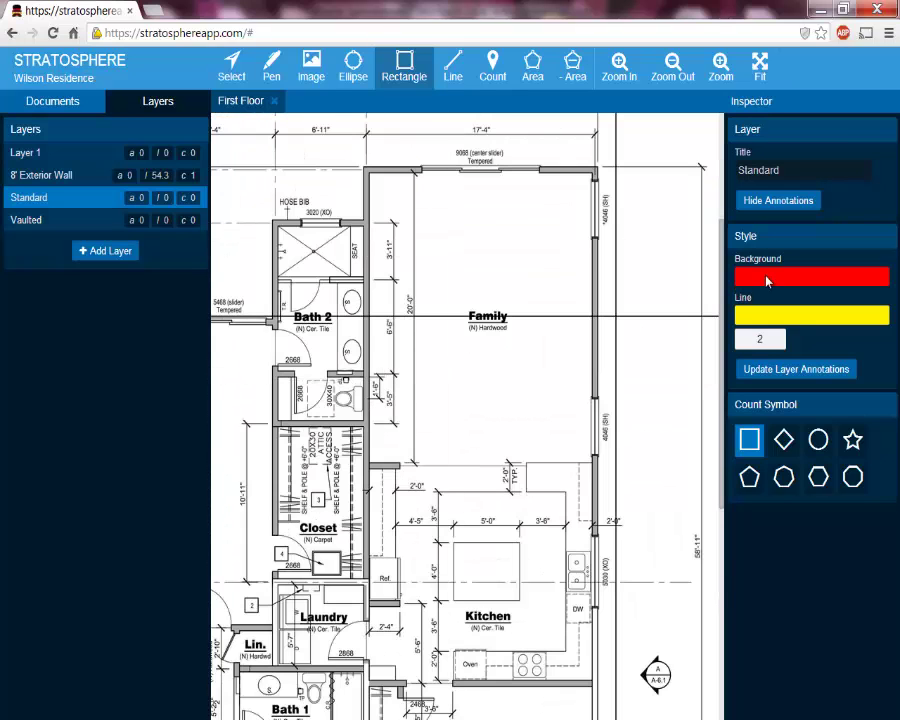
{"action": "left_click", "coordinate": [767, 281]}
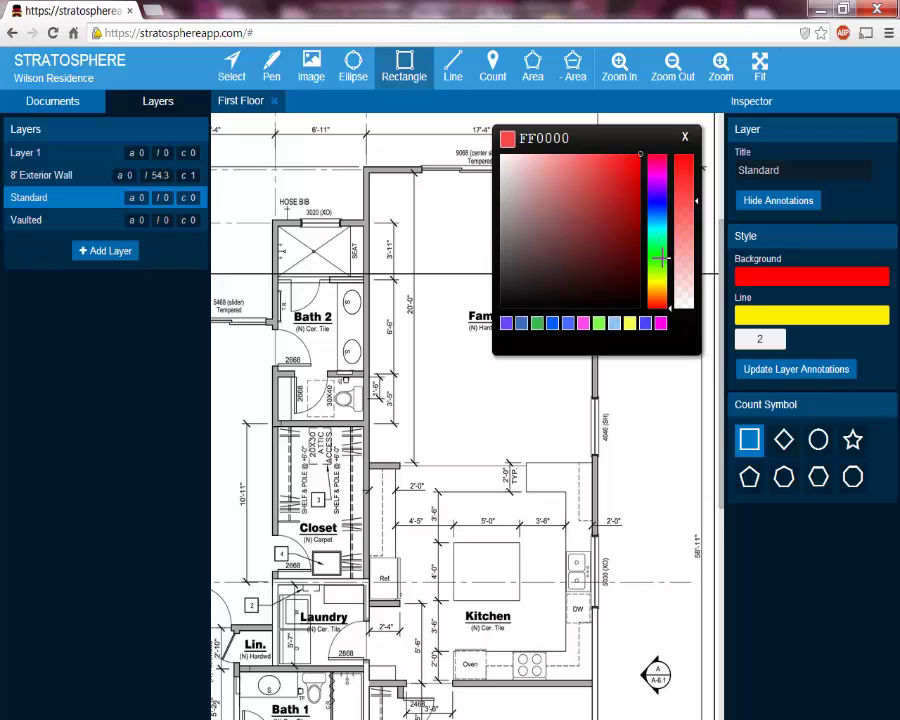
{"action": "left_click", "coordinate": [506, 323]}
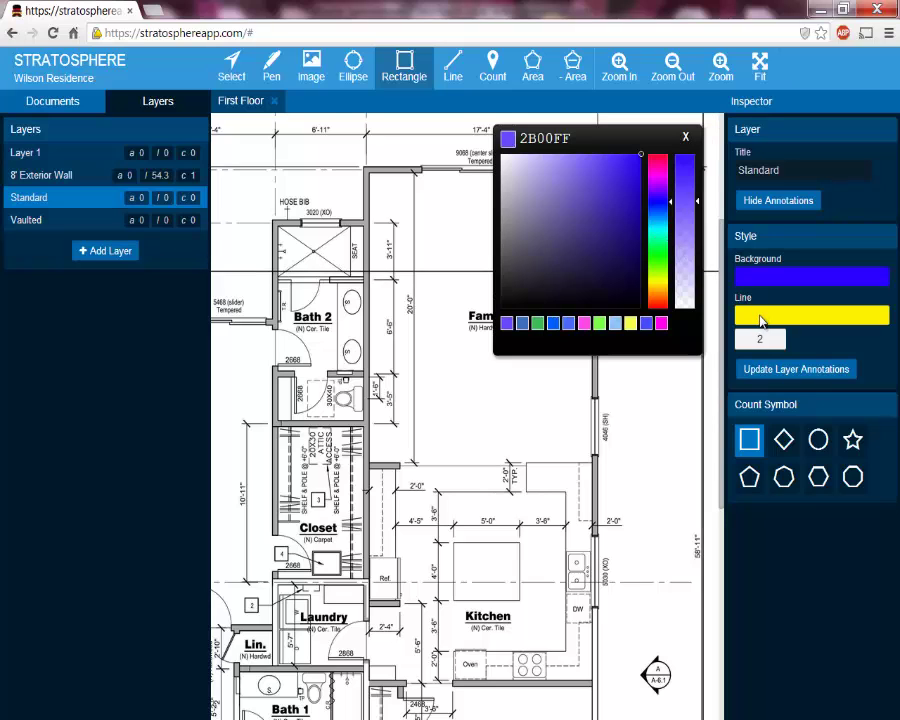
{"action": "left_click", "coordinate": [760, 318]}
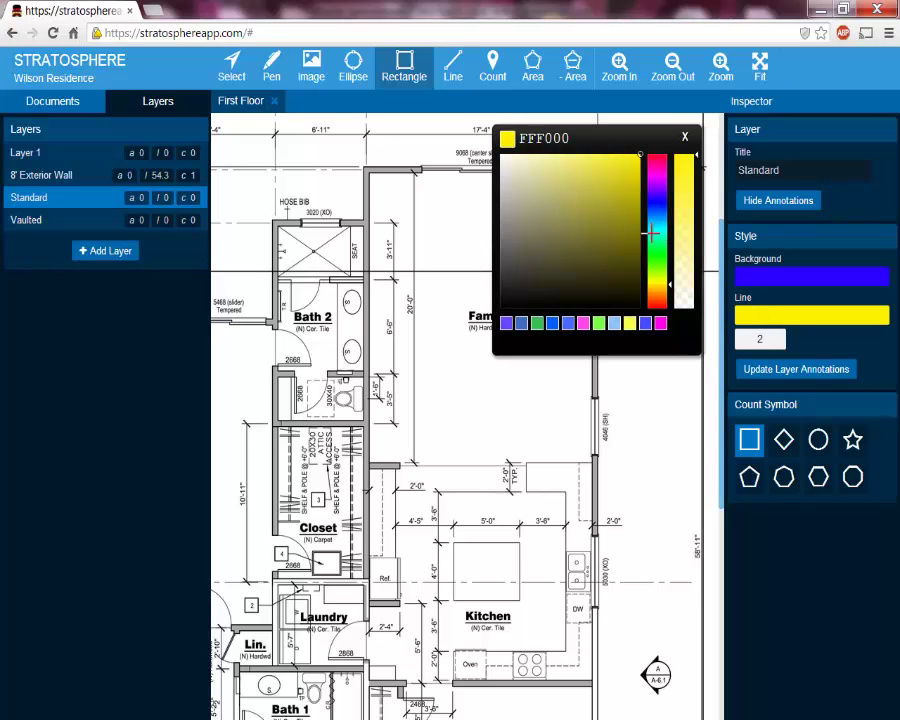
{"action": "left_click", "coordinate": [584, 324]}
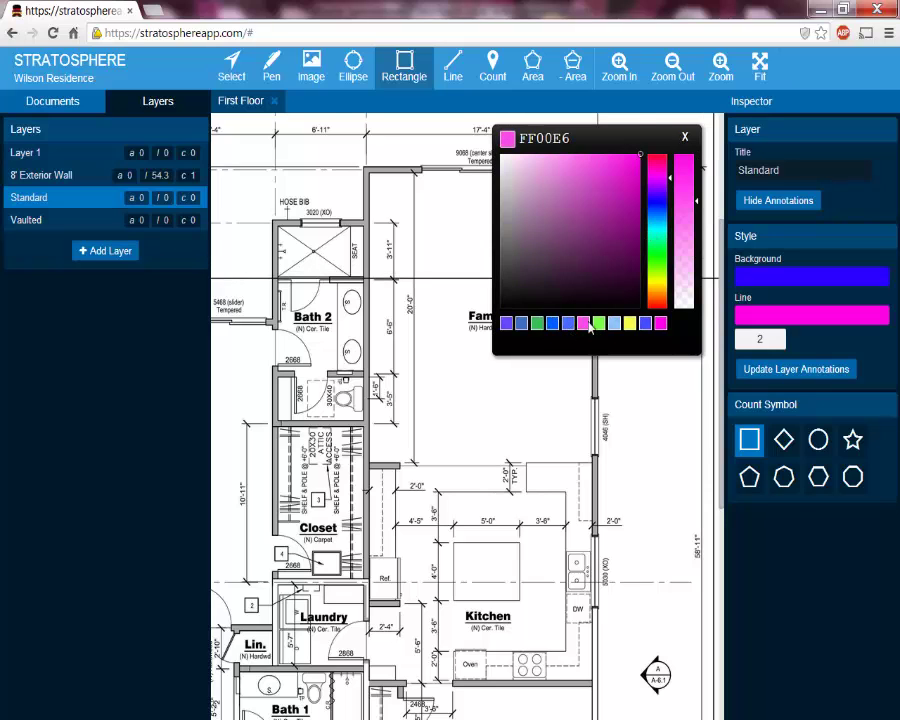
{"action": "left_click", "coordinate": [686, 137]}
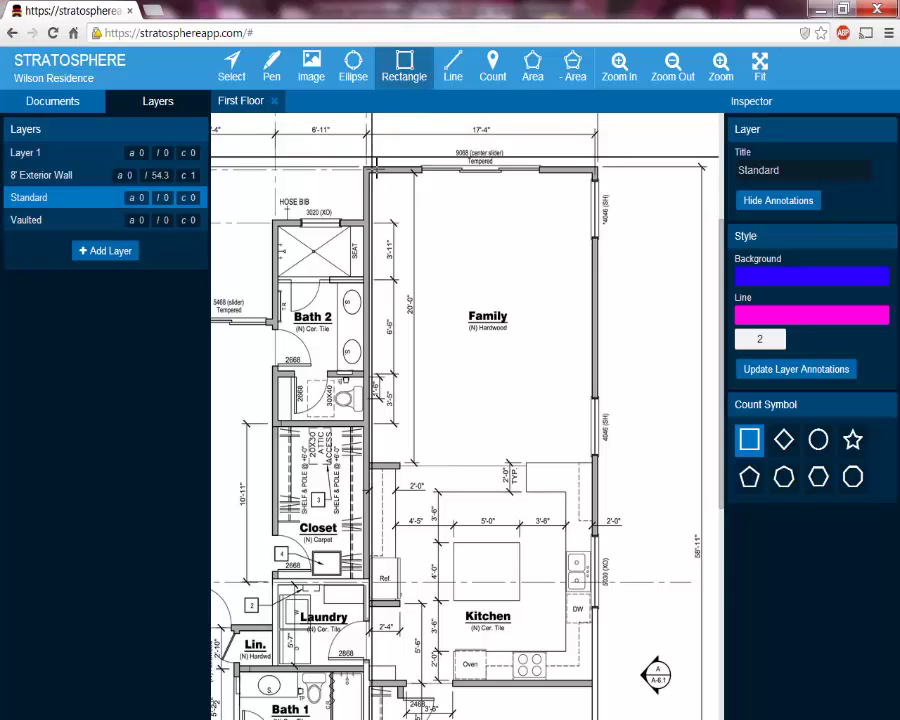
Draw a Family room rectangle (area 355.2, perimeter 75.6), then select the Vaulted layer
{"action": "left_click_drag", "start_coordinate": [367, 170], "coordinate": [595, 462]}
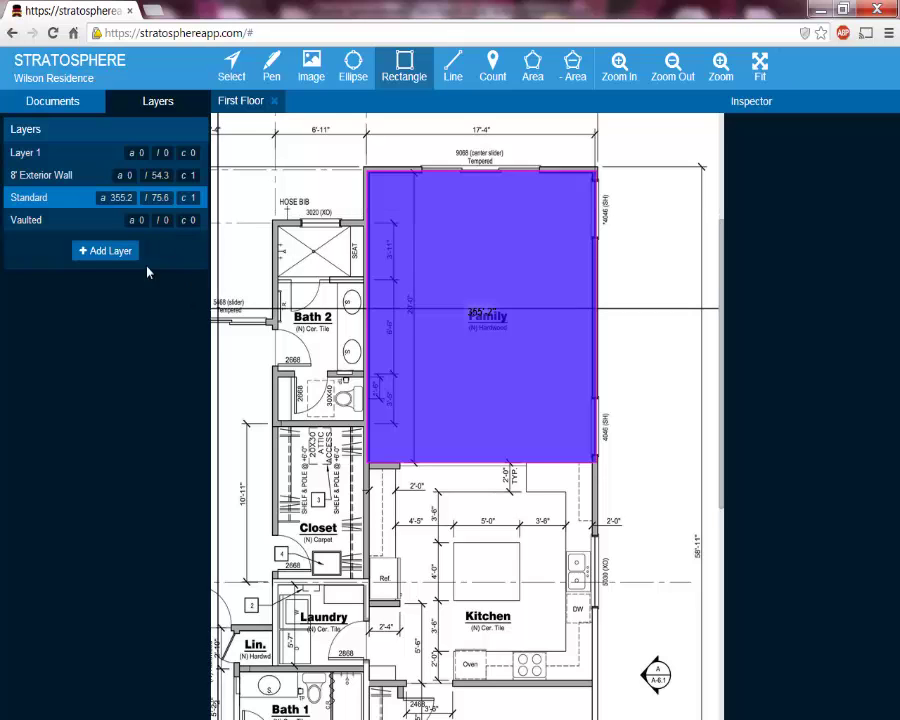
{"action": "left_click", "coordinate": [84, 230]}
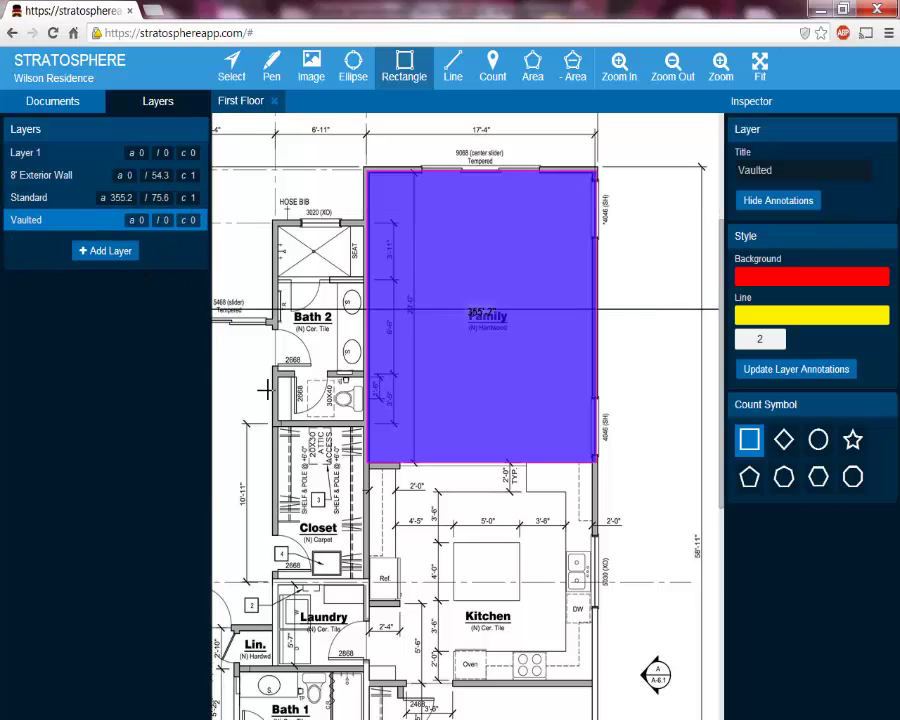
{"action": "scroll", "coordinate": [466, 416], "scroll_direction": "down", "scroll_amount": 5}
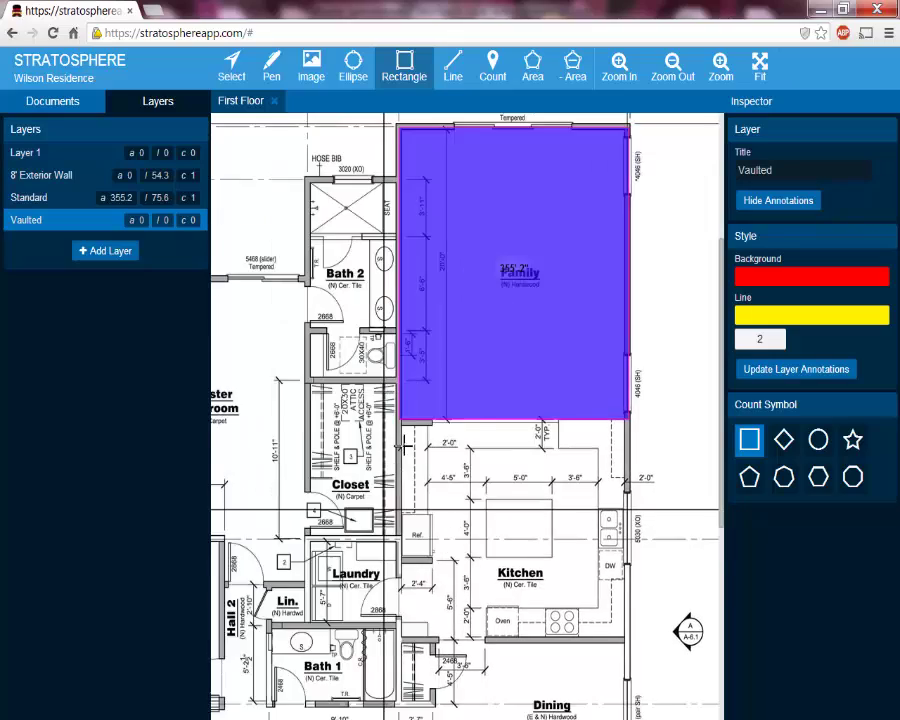
{"action": "left_click_drag", "start_coordinate": [346, 355], "coordinate": [580, 454]}
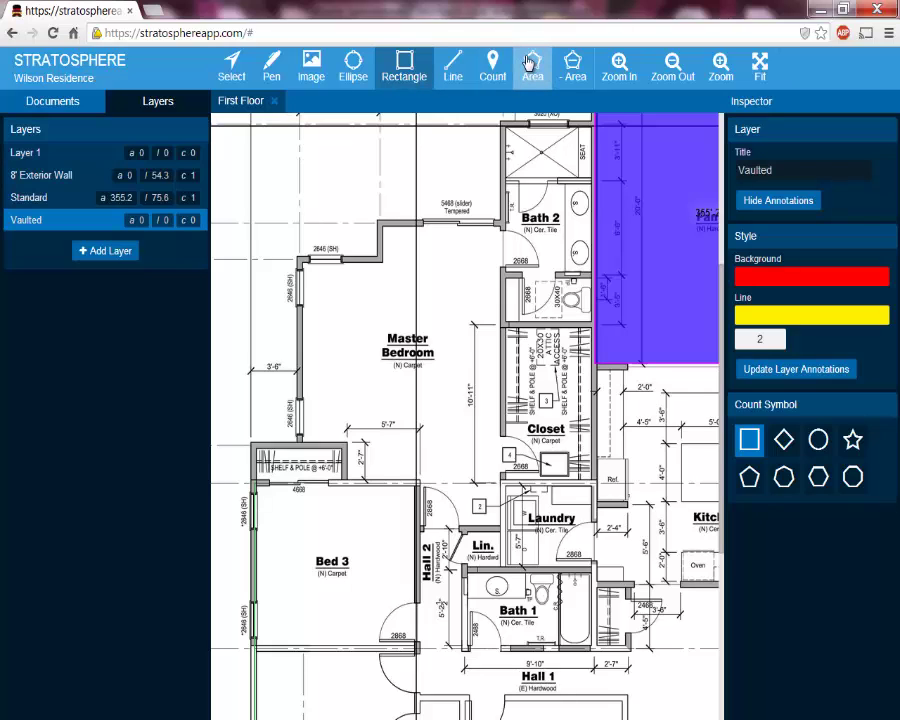
Outline the Master Bedroom as a Vaulted area measuring 250.3, perimeter 66.1
{"action": "left_click", "coordinate": [530, 63]}
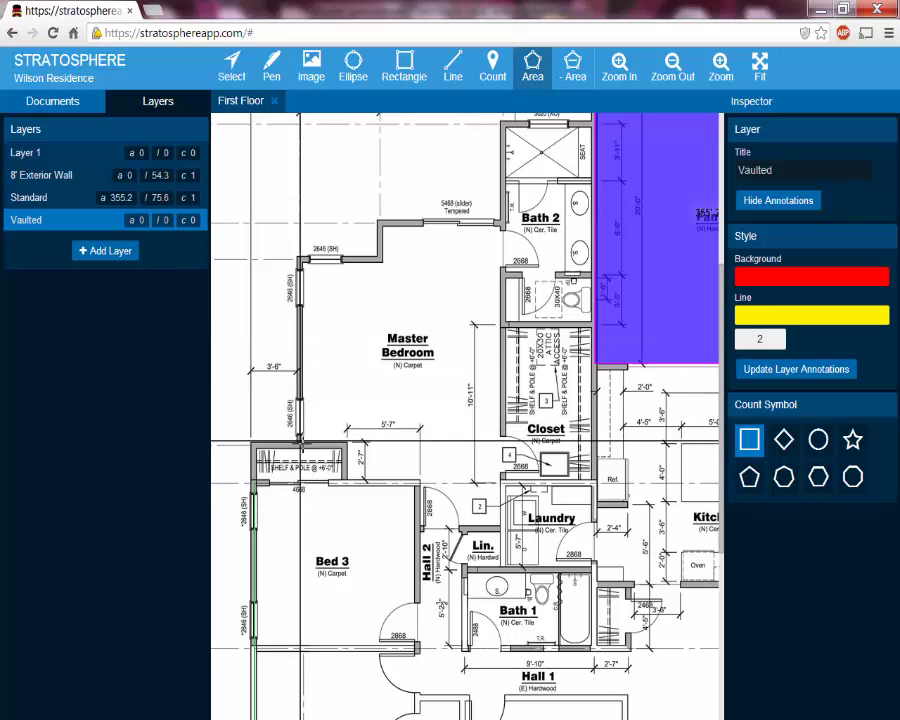
{"action": "left_click", "coordinate": [300, 440]}
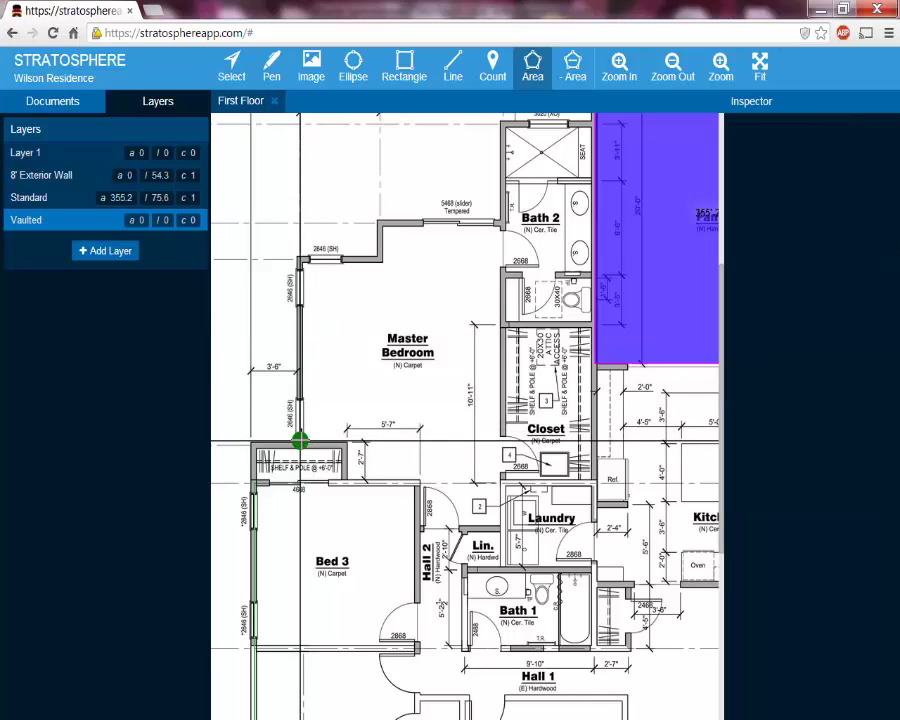
{"action": "left_click", "coordinate": [300, 259]}
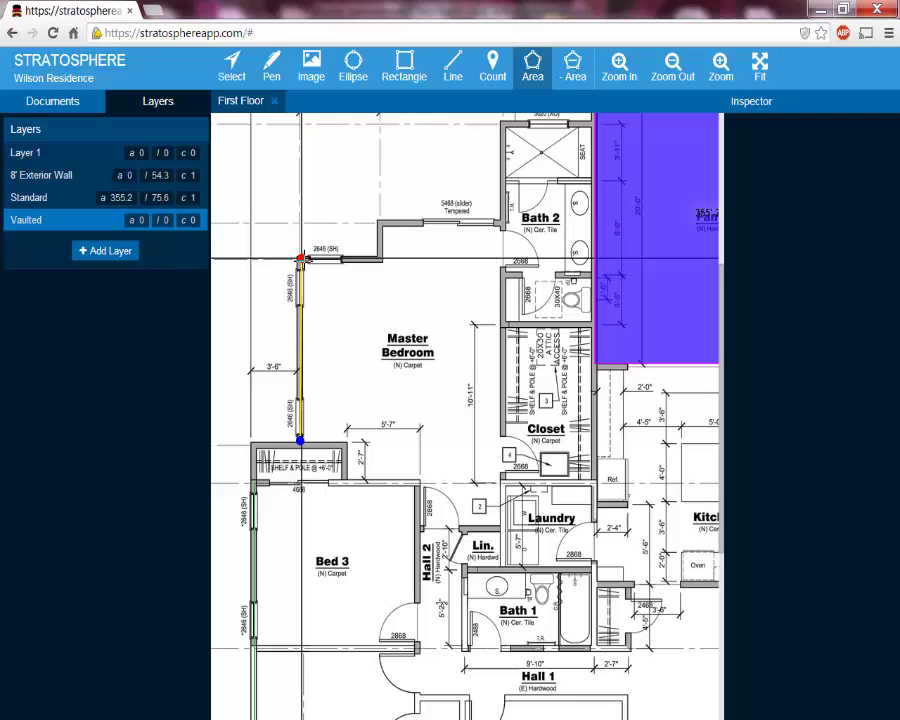
{"action": "left_click", "coordinate": [381, 259]}
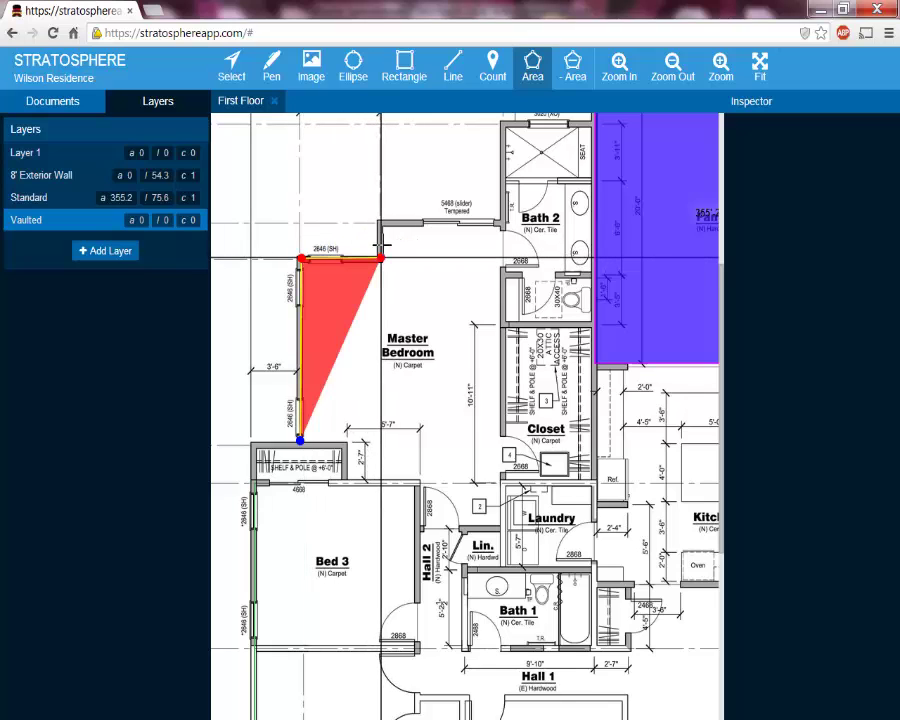
{"action": "left_click", "coordinate": [380, 220]}
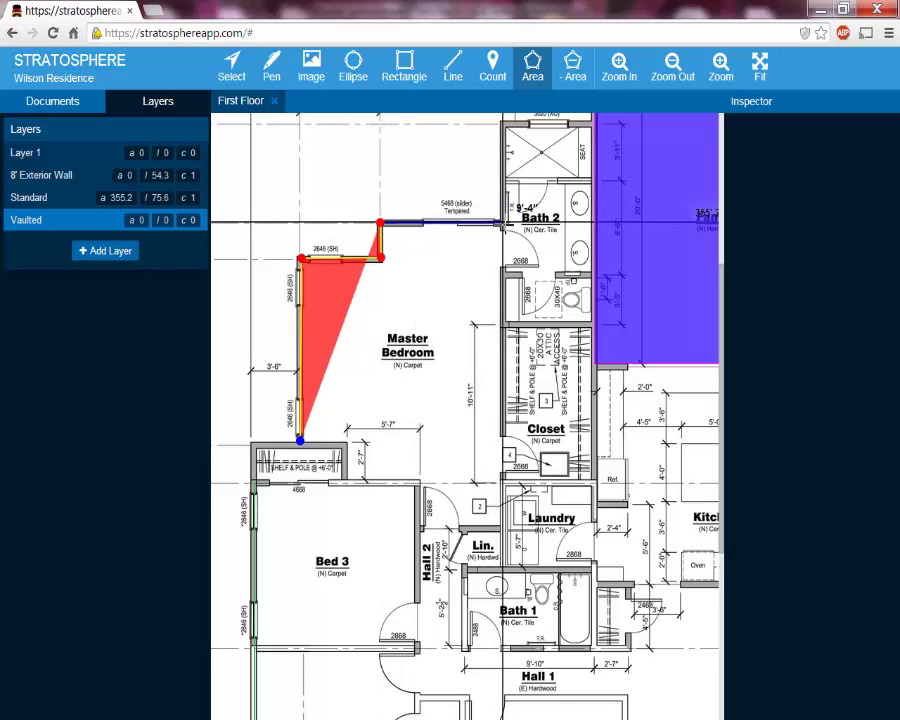
{"action": "left_click", "coordinate": [502, 222]}
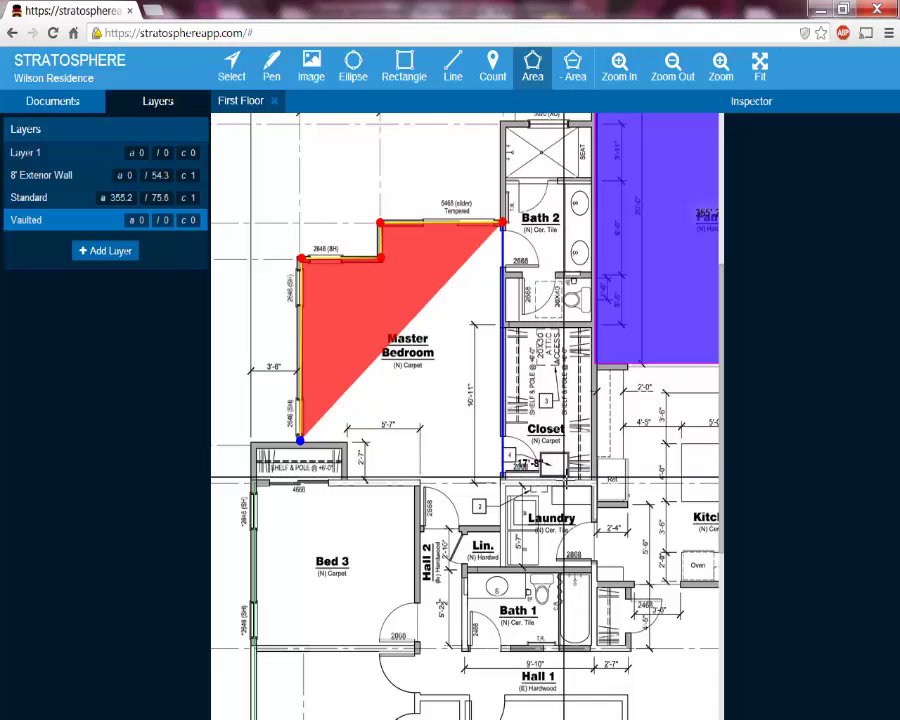
{"action": "left_click", "coordinate": [503, 476]}
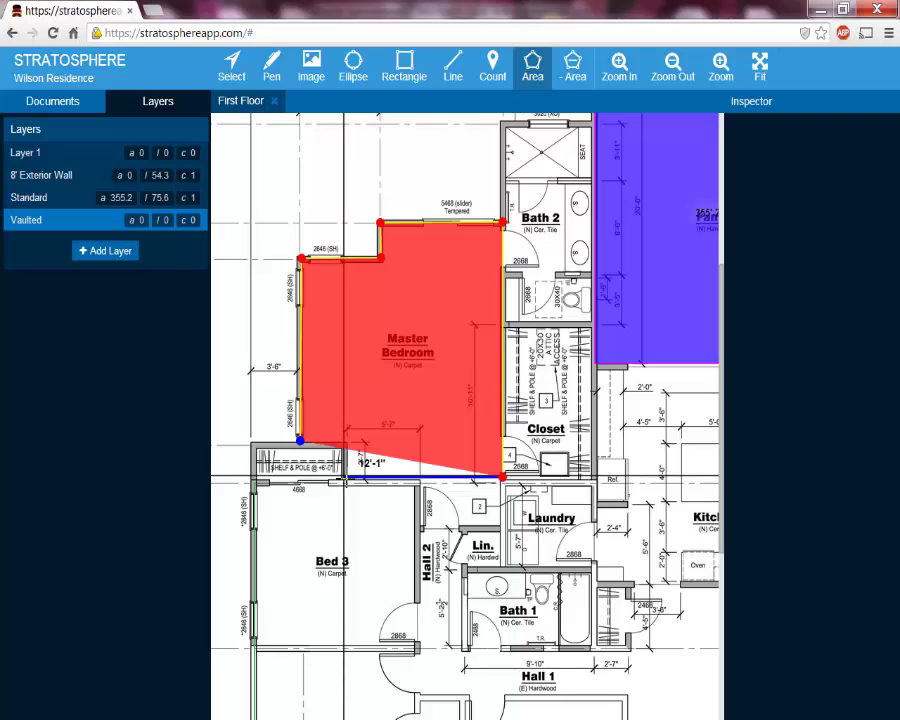
{"action": "left_click", "coordinate": [345, 478]}
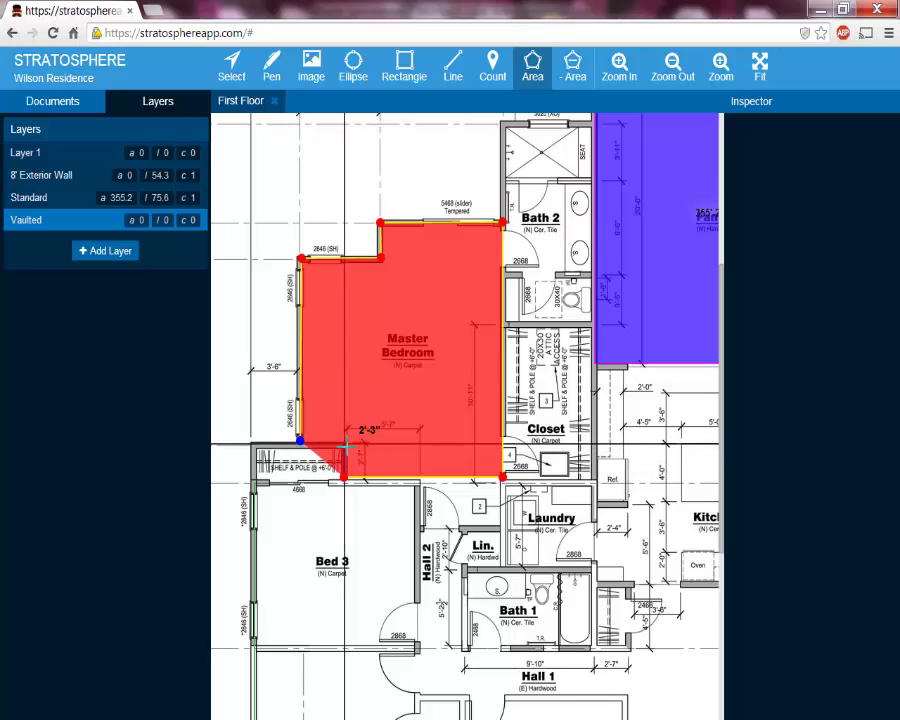
{"action": "left_click", "coordinate": [345, 443]}
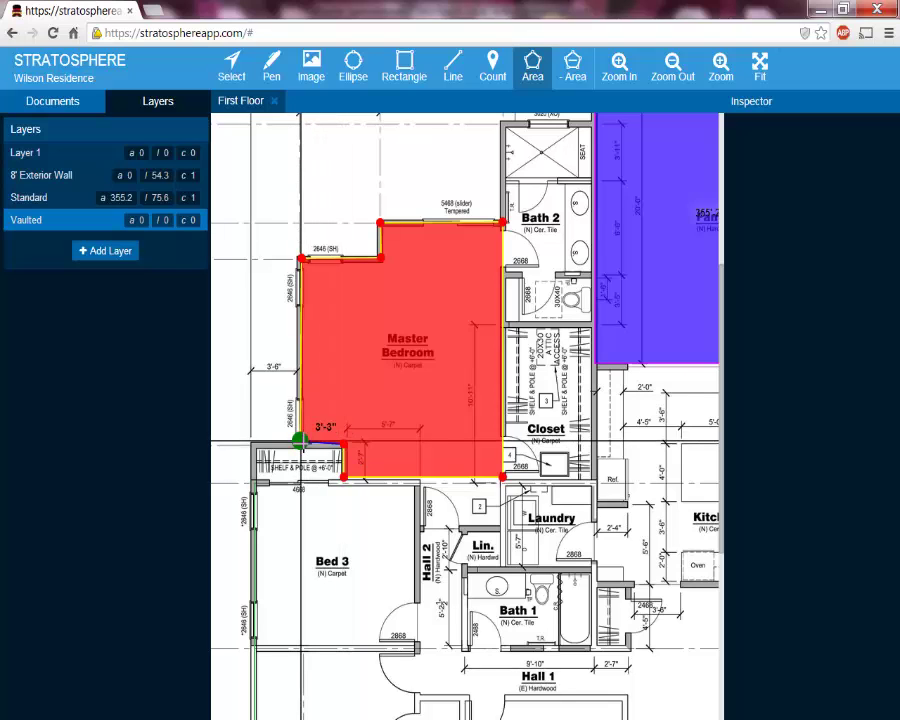
{"action": "left_click", "coordinate": [300, 440]}
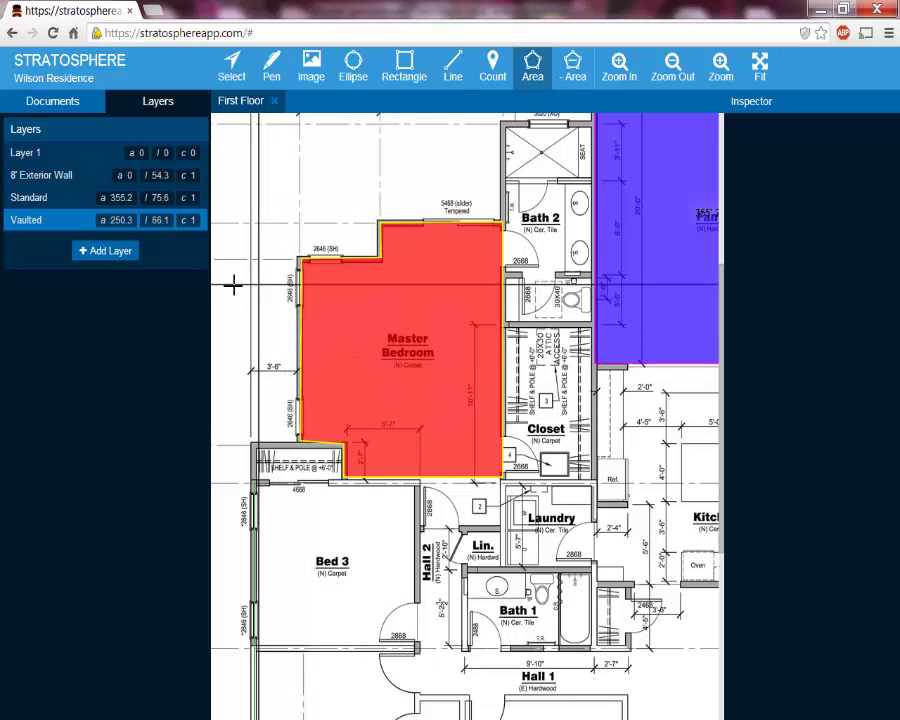
Select the Master Bedroom area to show its style settings in the Inspector
{"action": "mouse_move", "coordinate": [116, 230]}
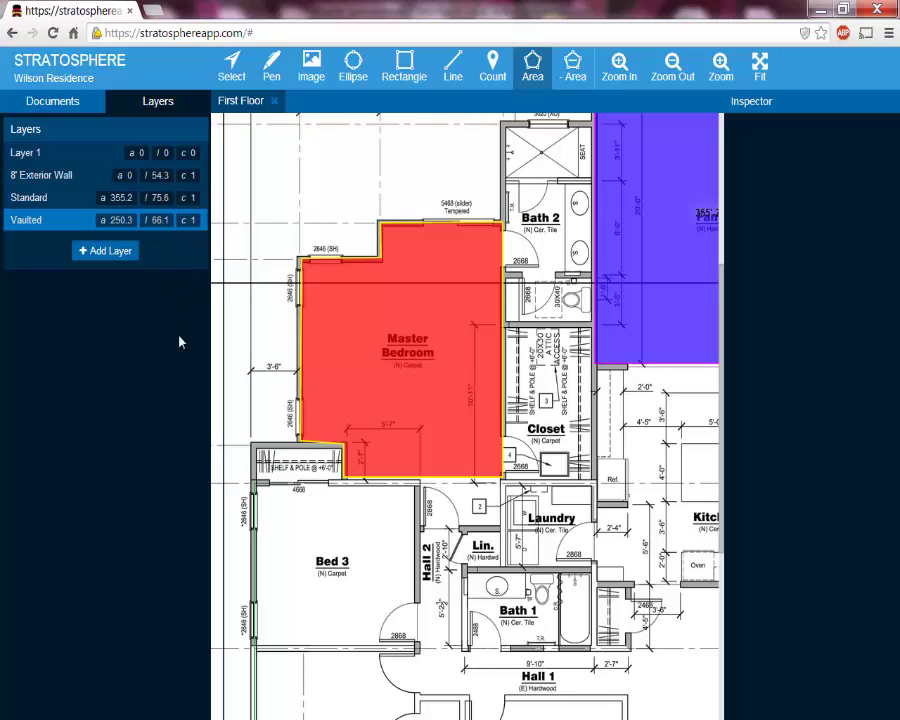
{"action": "left_click", "coordinate": [228, 70]}
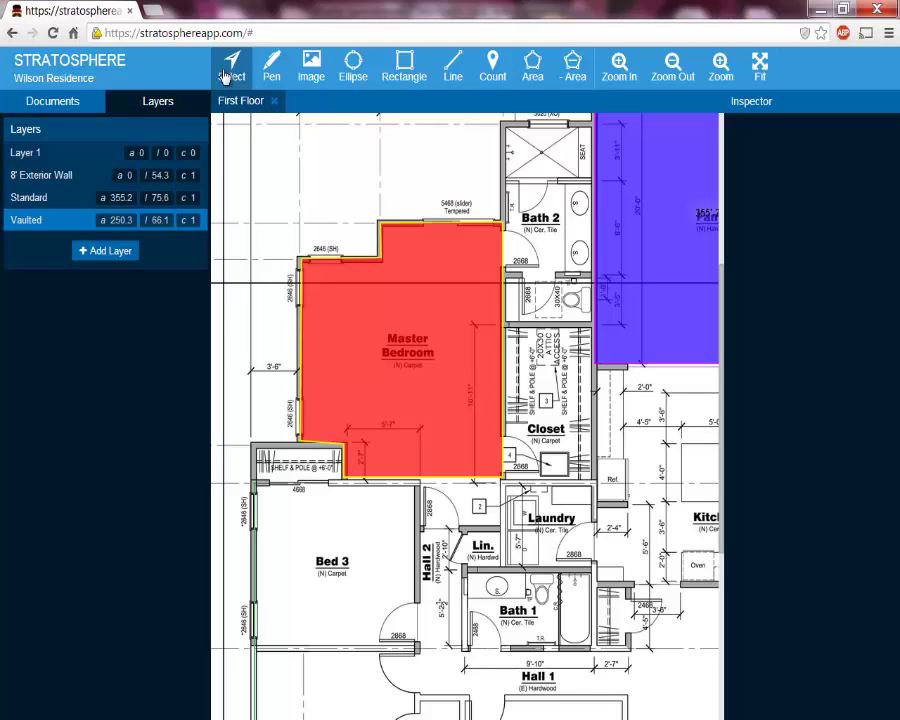
{"action": "left_click", "coordinate": [417, 360]}
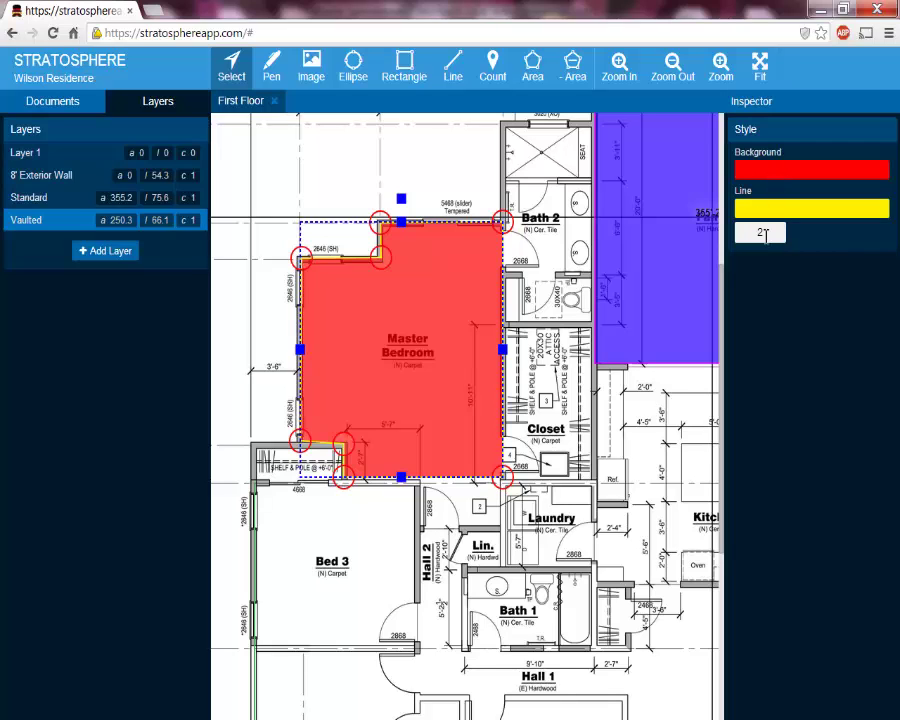
Change the Master Bedroom area's fill to partially transparent blue 0066FF
{"action": "left_click", "coordinate": [795, 176]}
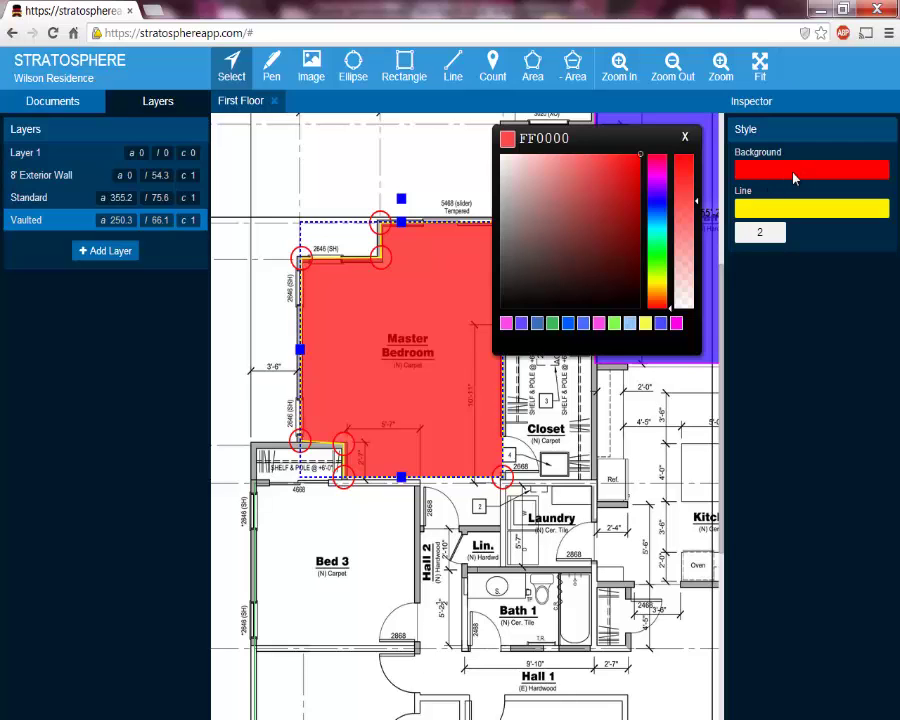
{"action": "left_click", "coordinate": [660, 217]}
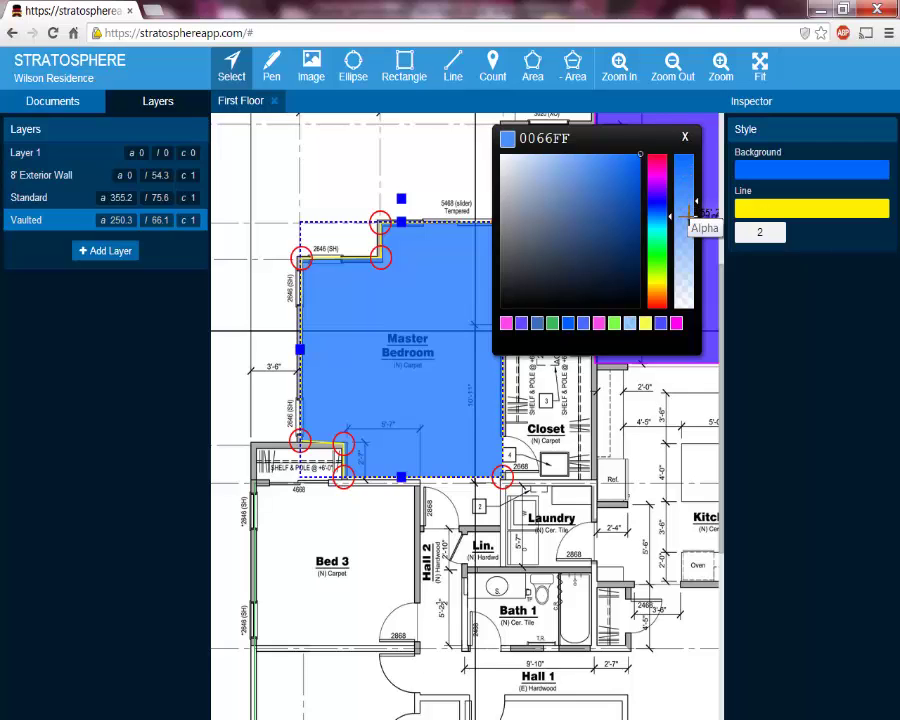
{"action": "left_click_drag", "start_coordinate": [686, 213], "coordinate": [686, 275]}
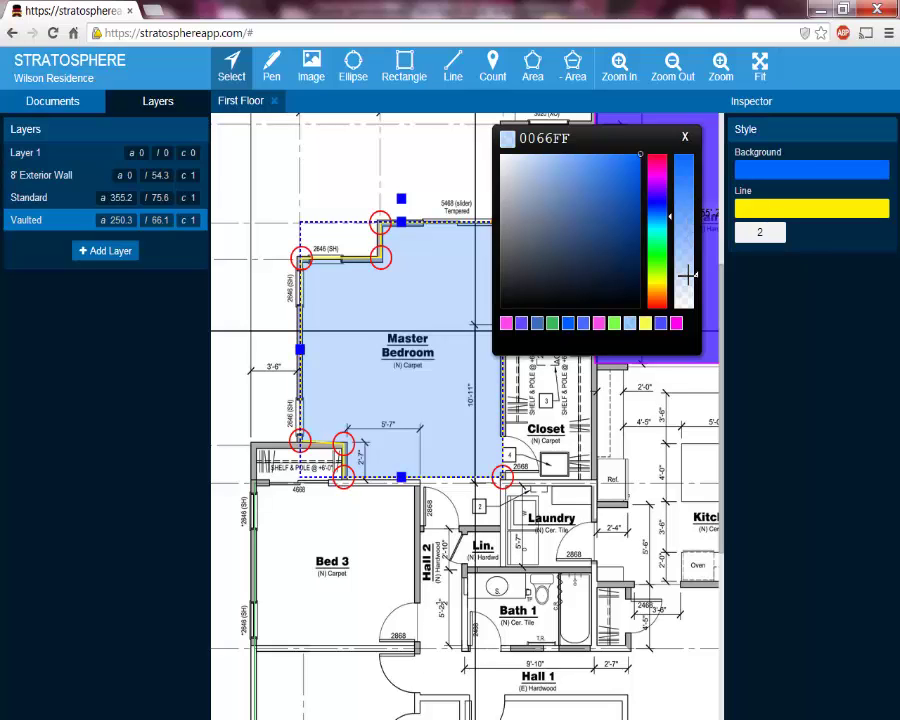
{"action": "left_click", "coordinate": [686, 167]}
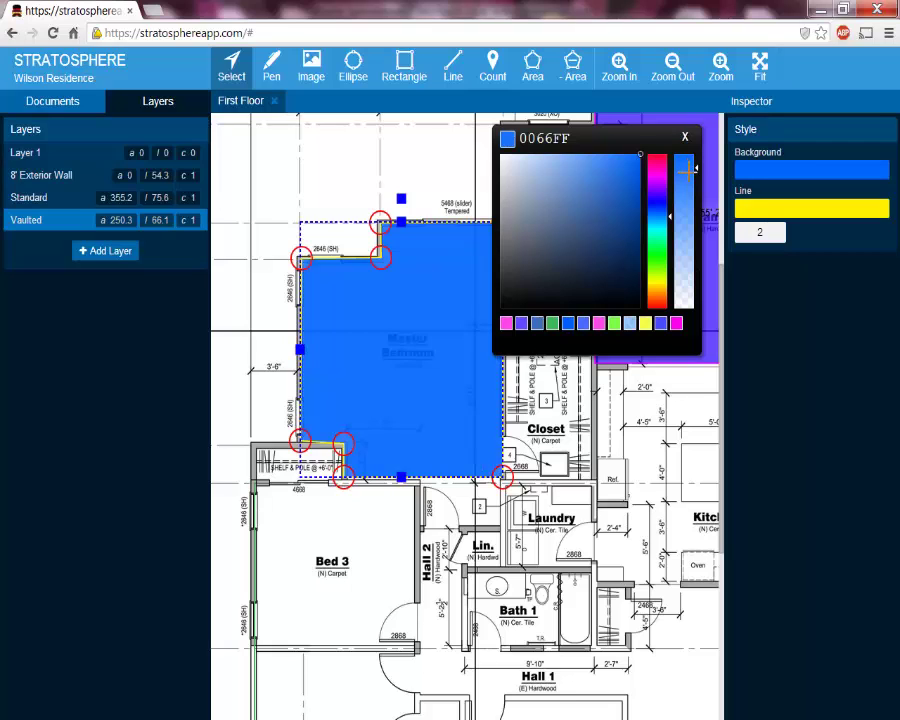
{"action": "left_click", "coordinate": [686, 208]}
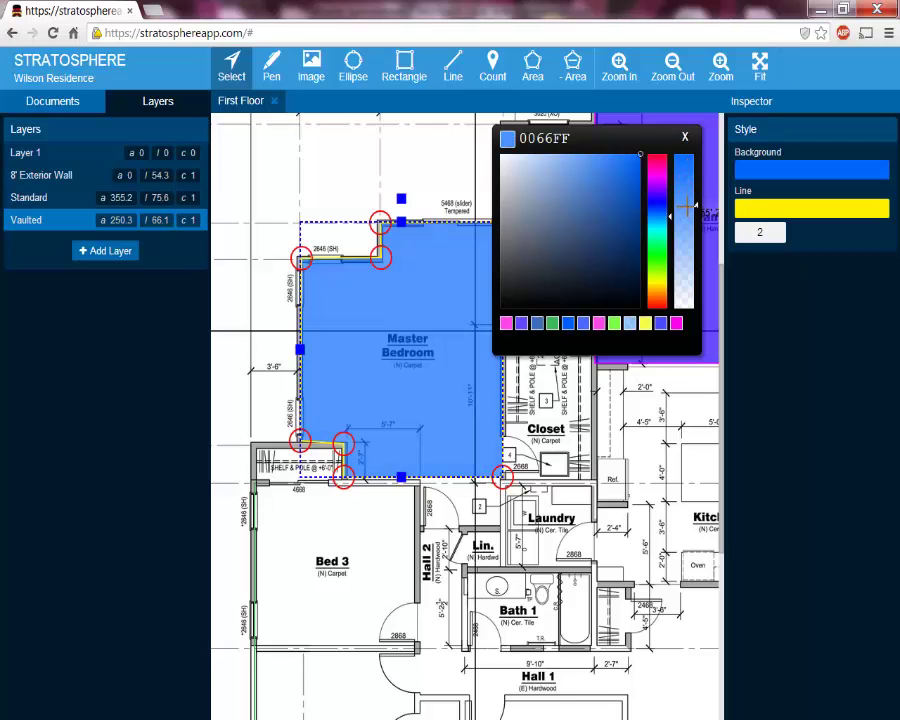
{"action": "left_click", "coordinate": [685, 137]}
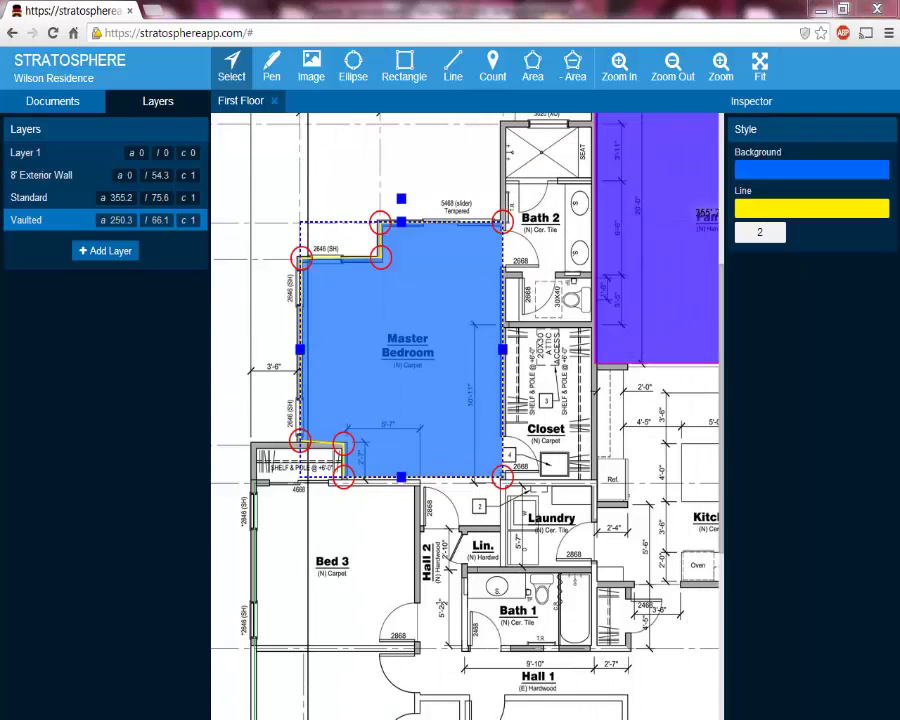
{"action": "key", "text": "alt+Tab"}
Check the formulas behind the Standard and Vaulted quantities in B11 and B12
{"action": "left_click", "coordinate": [265, 402]}
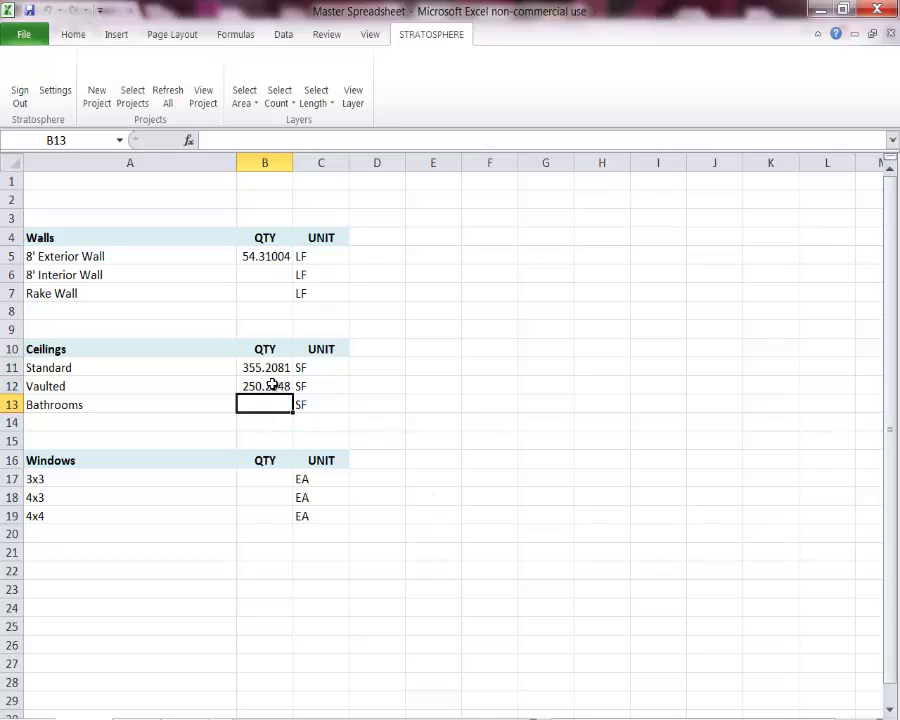
{"action": "left_click", "coordinate": [271, 368]}
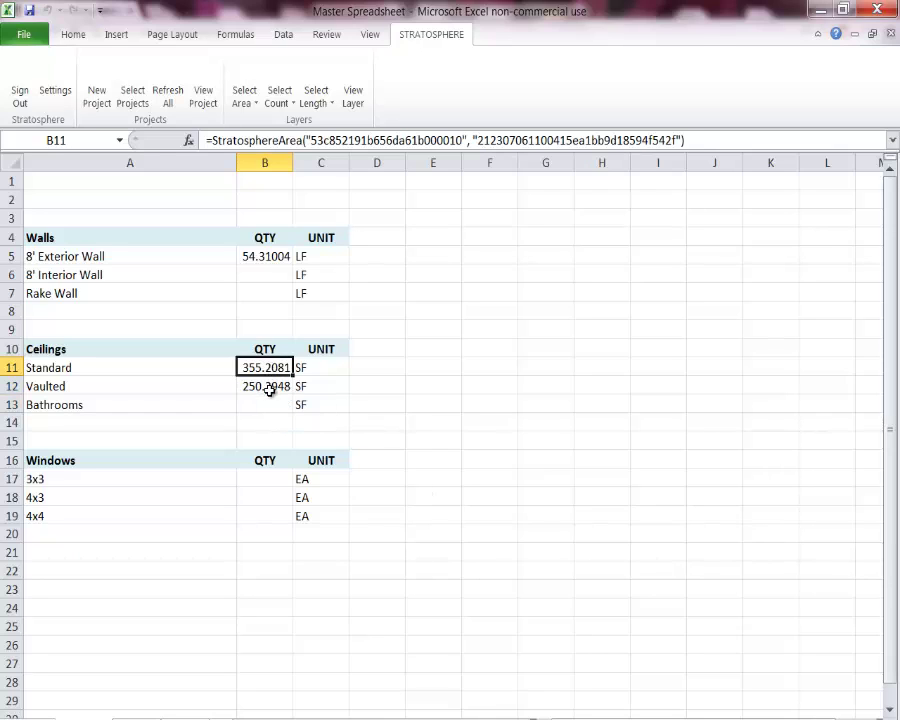
{"action": "left_click", "coordinate": [270, 389]}
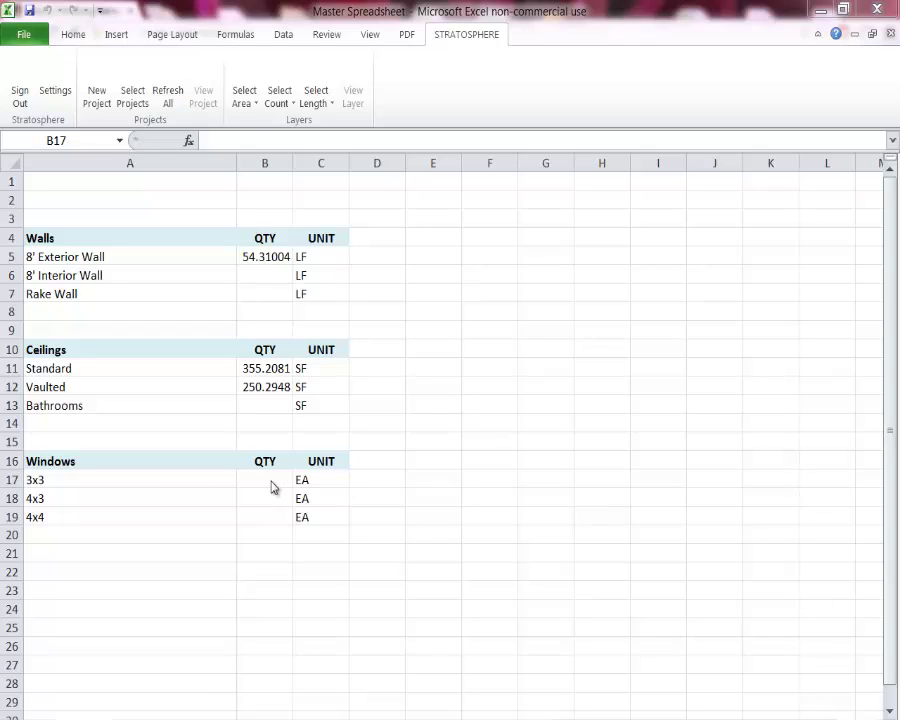
Select B17:B18 and open the Select Count list, dismissing it without linking anything
{"action": "left_click", "coordinate": [269, 484]}
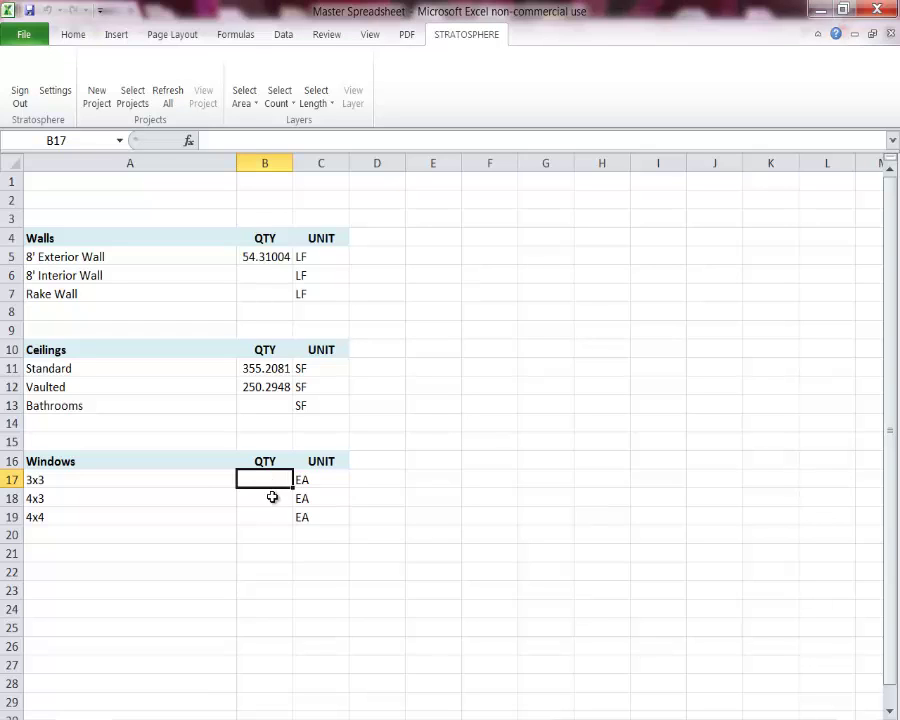
{"action": "left_click", "coordinate": [271, 502]}
{"action": "left_click", "coordinate": [267, 482]}
{"action": "left_click_drag", "start_coordinate": [266, 486], "coordinate": [266, 497]}
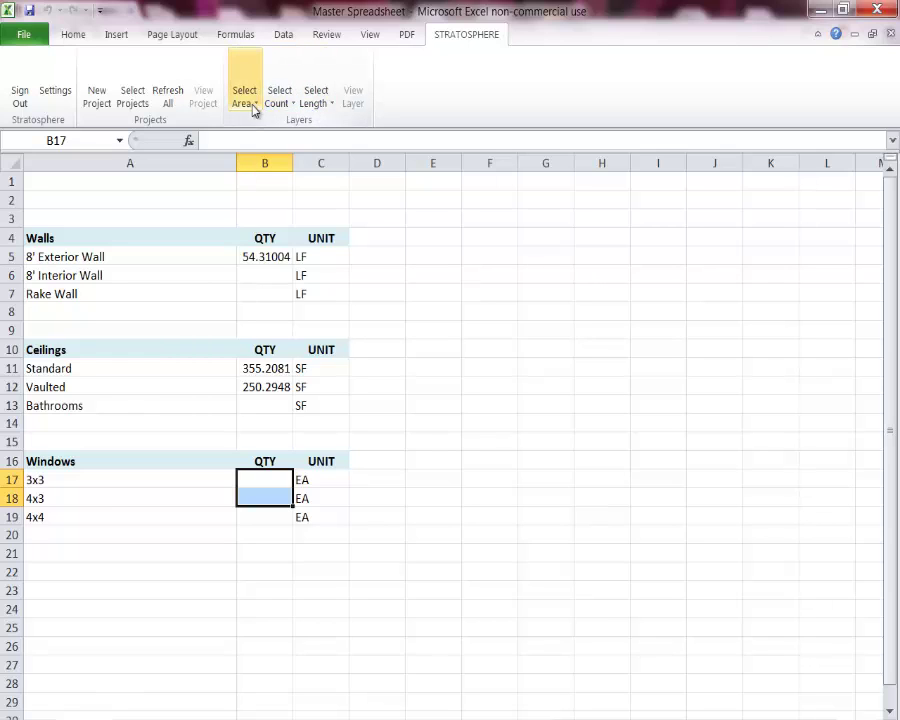
{"action": "left_click", "coordinate": [292, 109]}
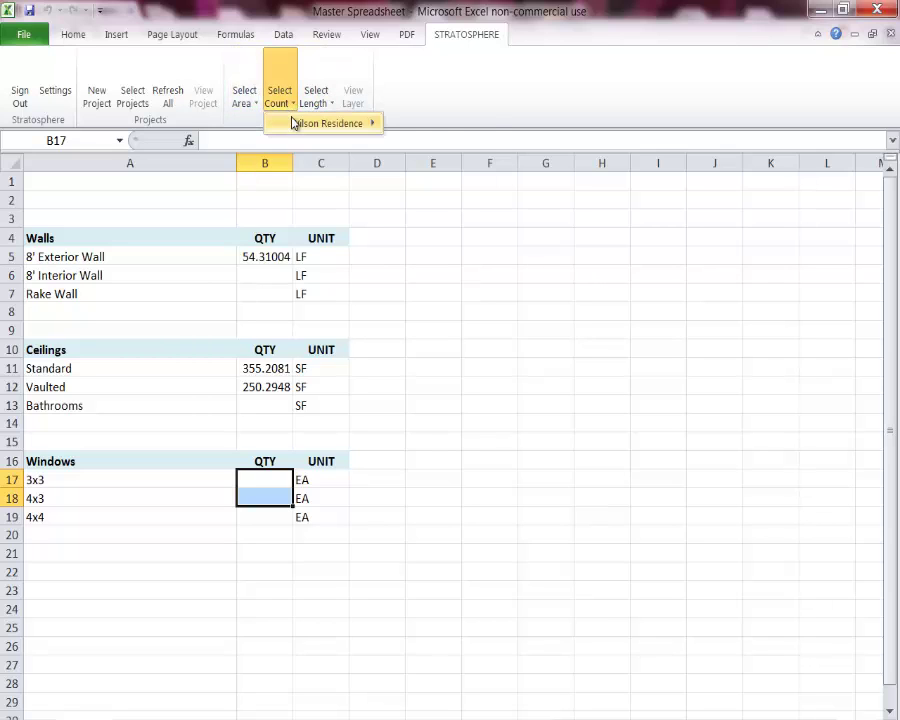
{"action": "left_click", "coordinate": [454, 371]}
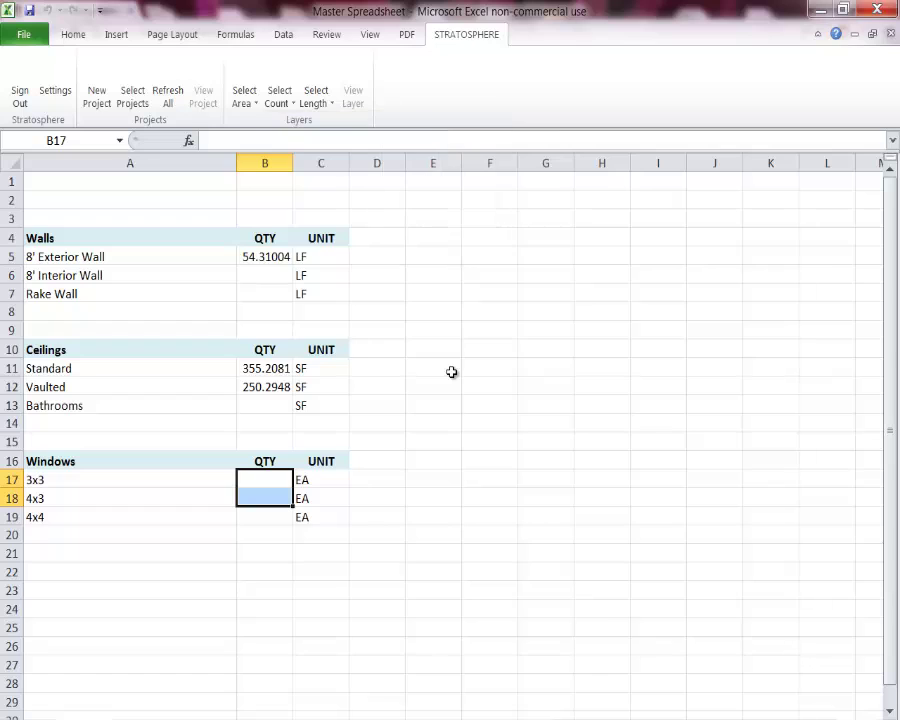
{"action": "left_click", "coordinate": [267, 499]}
{"action": "left_click", "coordinate": [263, 479]}
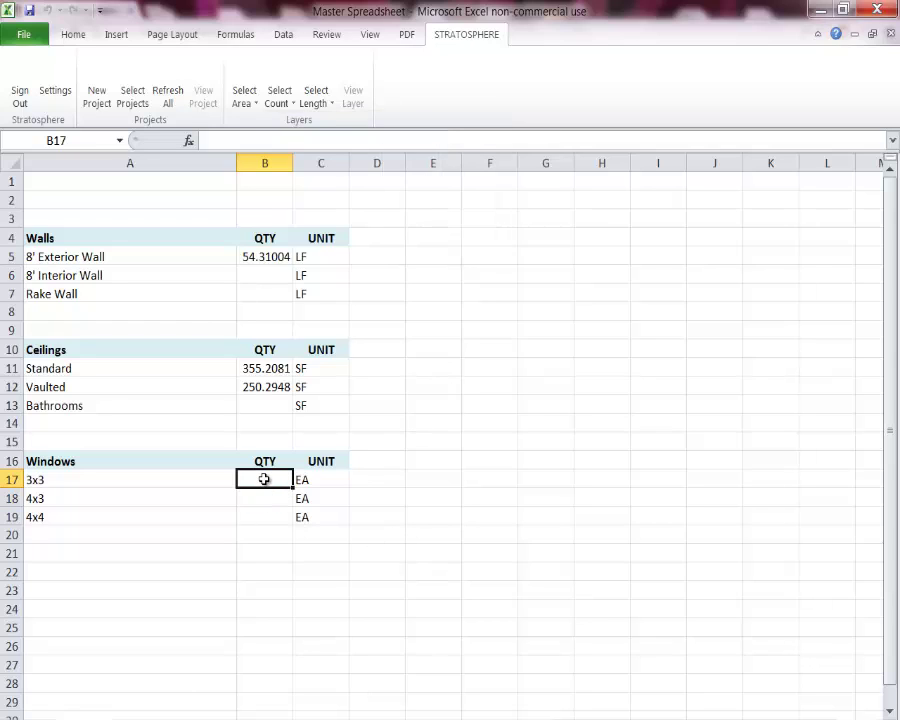
{"action": "key", "text": "alt+Tab"}
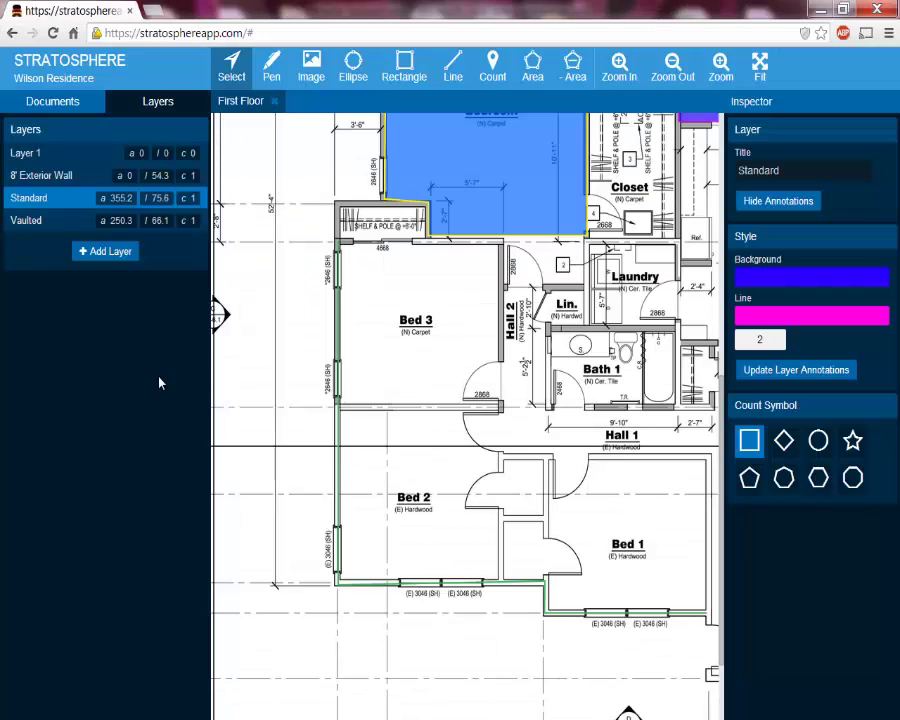
Add a layer named '3x3 window' using diamond count markers
{"action": "left_click", "coordinate": [106, 256]}
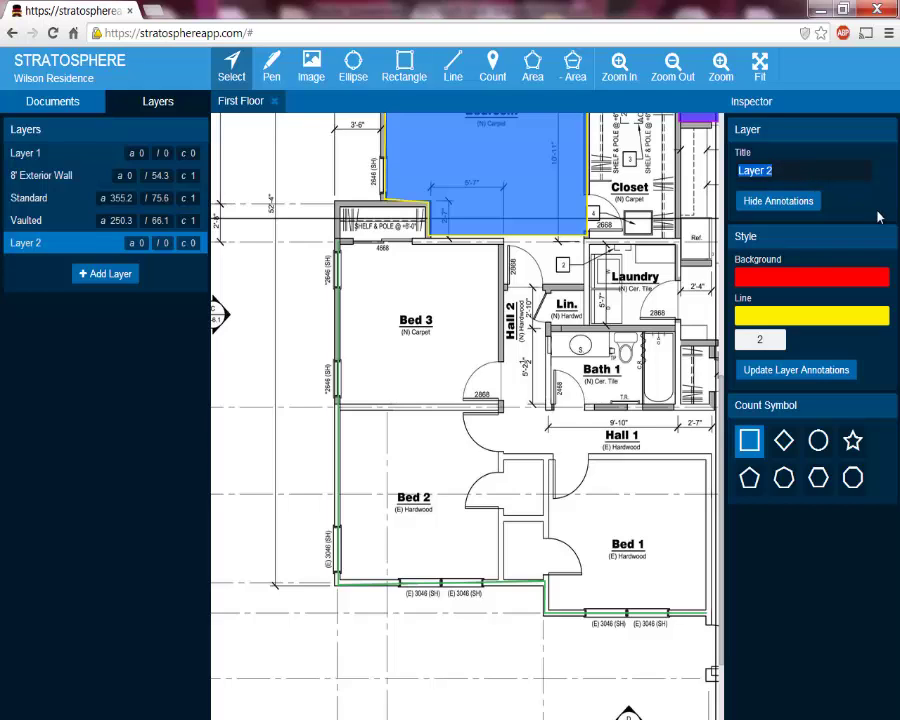
{"action": "type", "text": "3x3 window"}
{"action": "key", "text": "Return"}
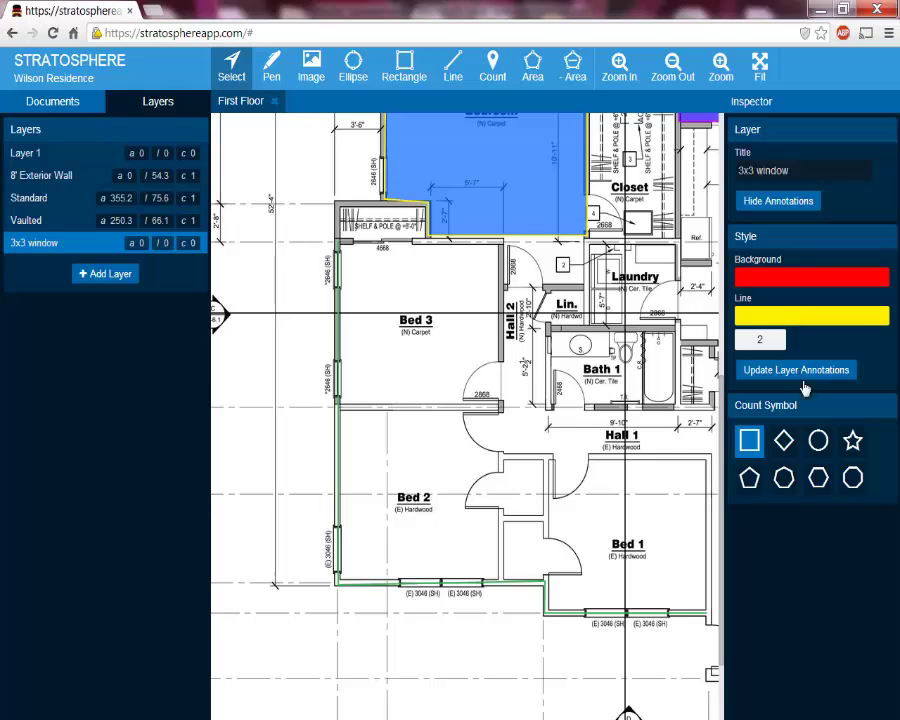
{"action": "left_click", "coordinate": [788, 450]}
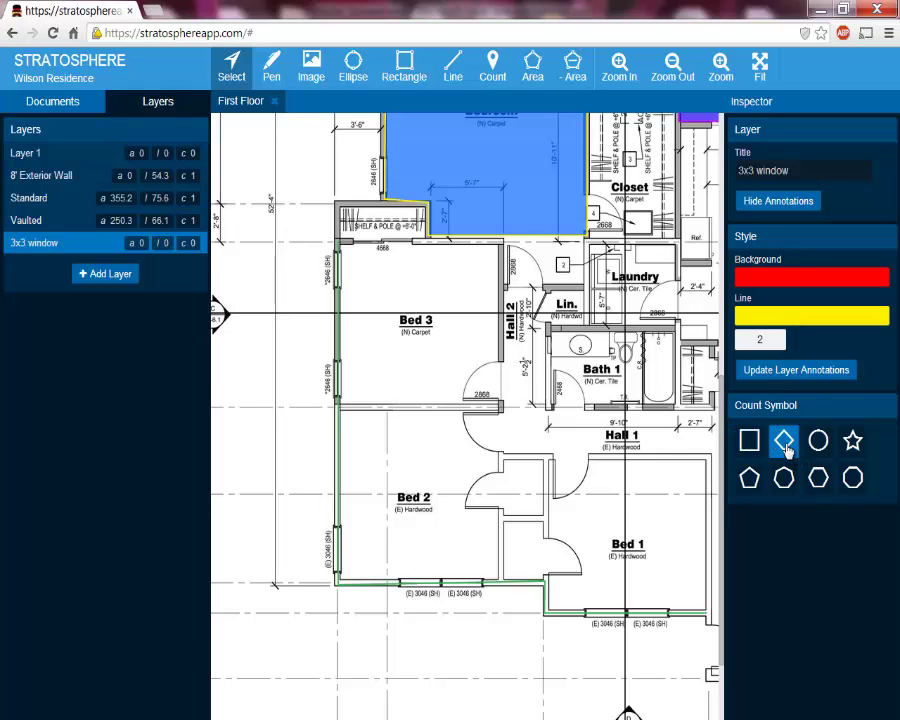
Mark the left-wall 3x3 windows with count markers
{"action": "left_click", "coordinate": [494, 72]}
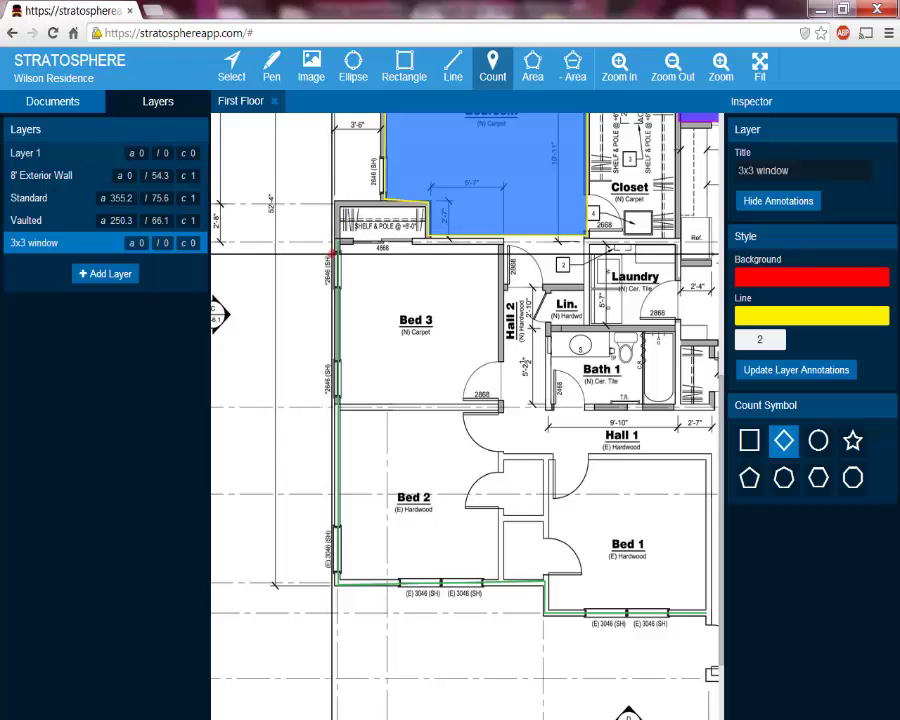
{"action": "left_click", "coordinate": [328, 268]}
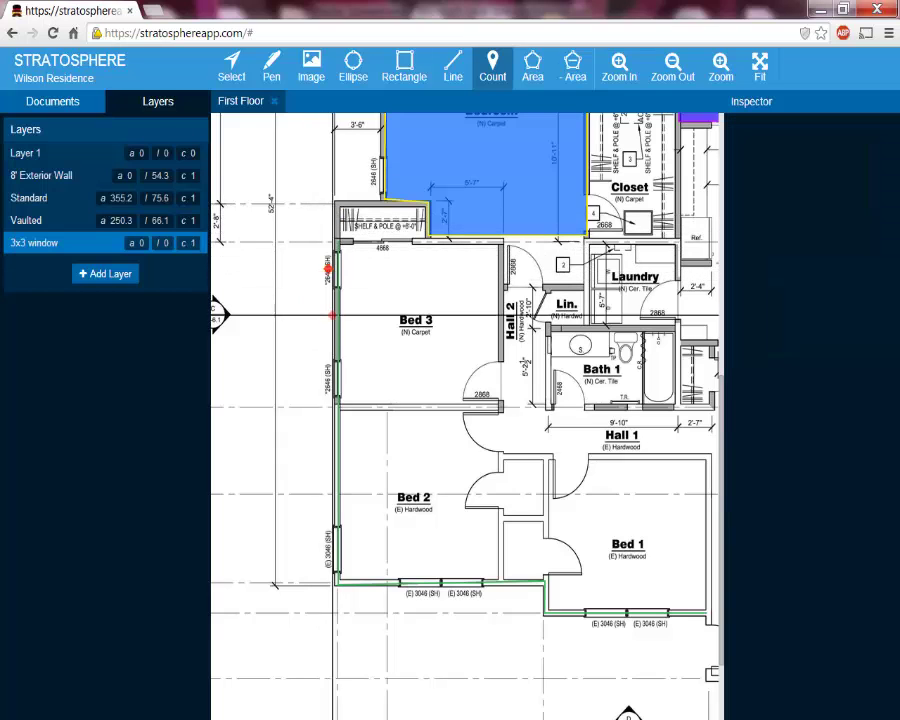
{"action": "left_click", "coordinate": [325, 381]}
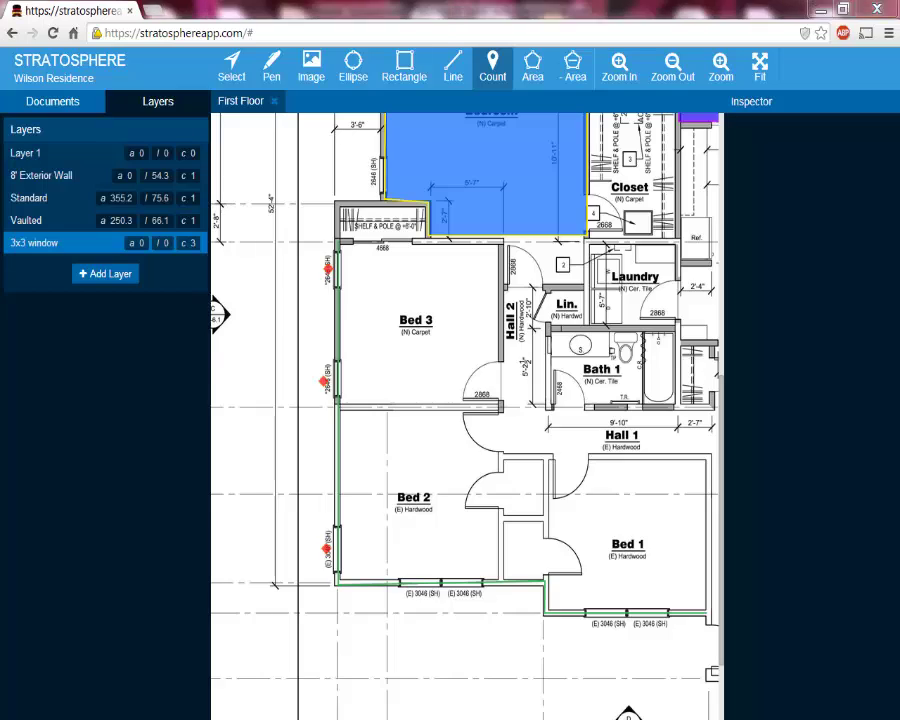
{"action": "left_click", "coordinate": [341, 707]}
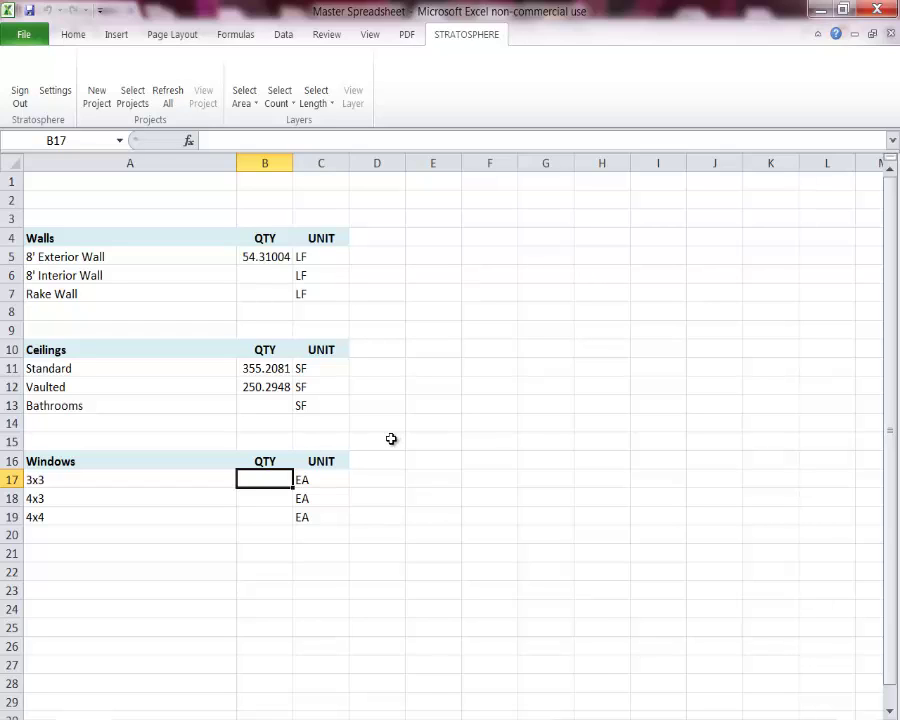
Link cell B17 to the Wilson Residence 3x3 window layer count, showing 3
{"action": "left_click", "coordinate": [279, 100]}
{"action": "mouse_move", "coordinate": [330, 123]}
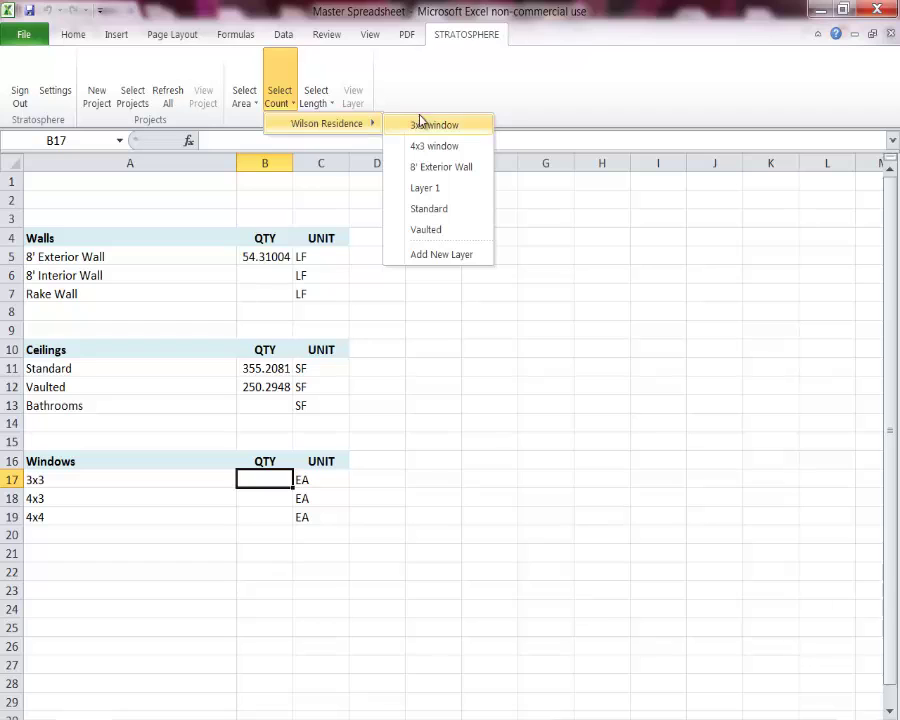
{"action": "left_click", "coordinate": [437, 126]}
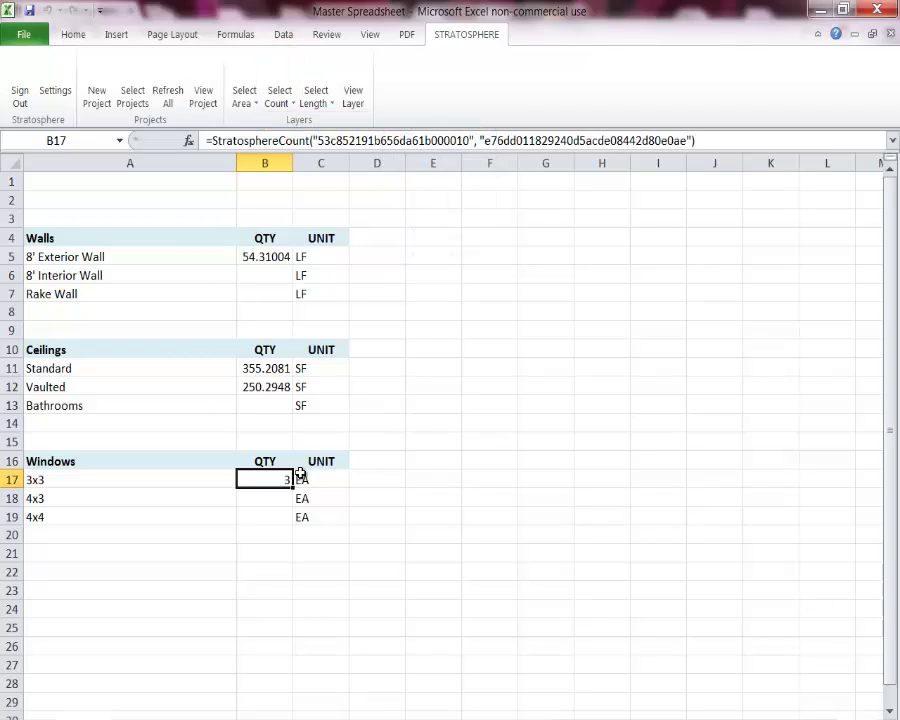
{"action": "left_click", "coordinate": [282, 500]}
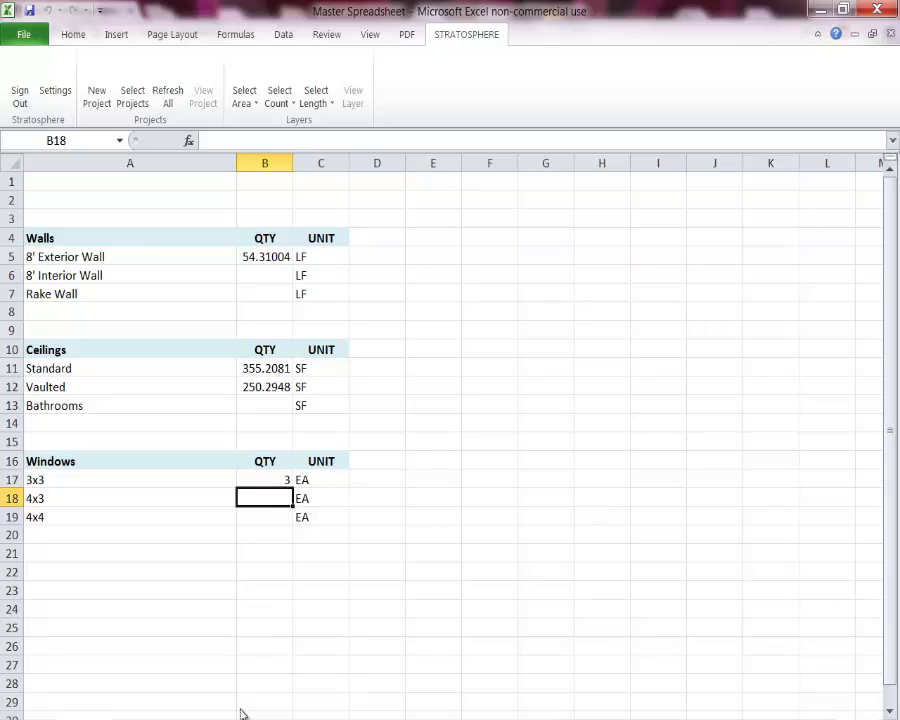
{"action": "key", "text": "alt+Tab"}
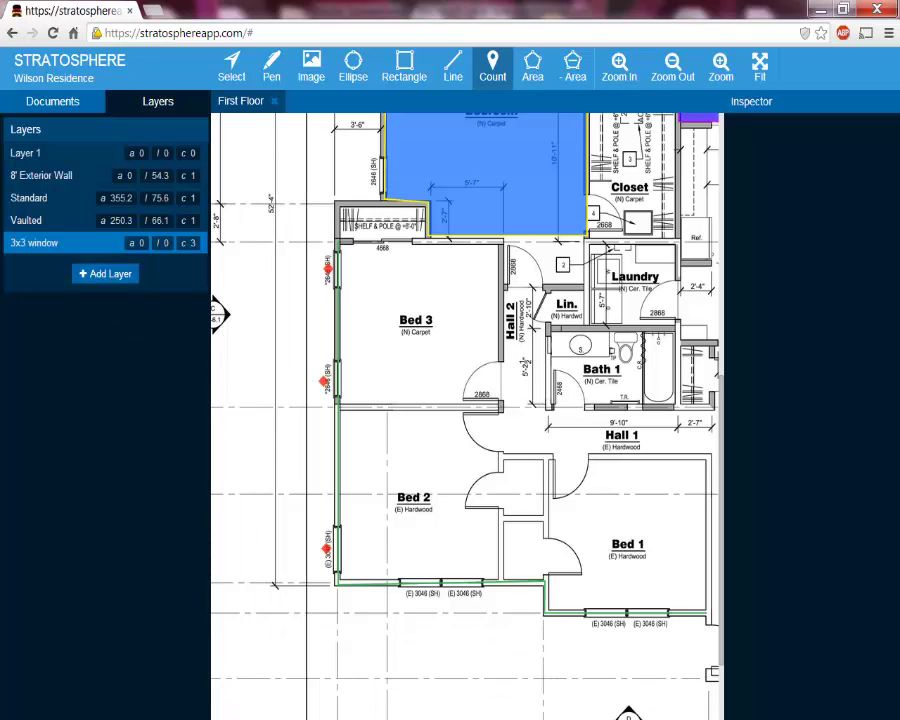
Switch from the Stratosphere plan back to the Excel Master Spreadsheet
{"action": "key", "text": "alt+Tab"}
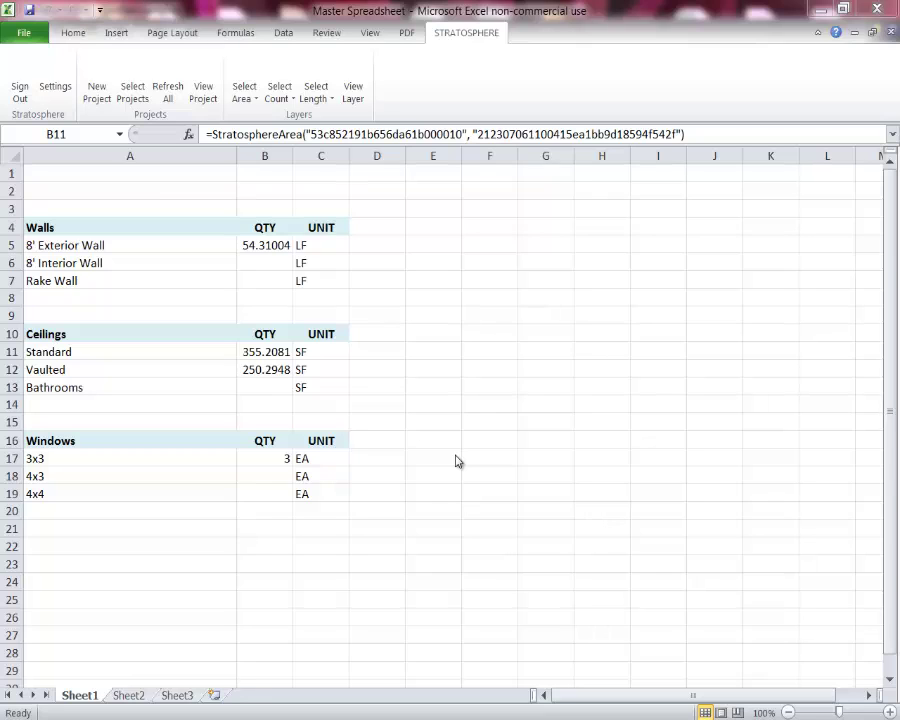
Inspect the StratosphereArea formula in B11, then return to the Stratosphere floor plan
{"action": "left_click", "coordinate": [265, 354]}
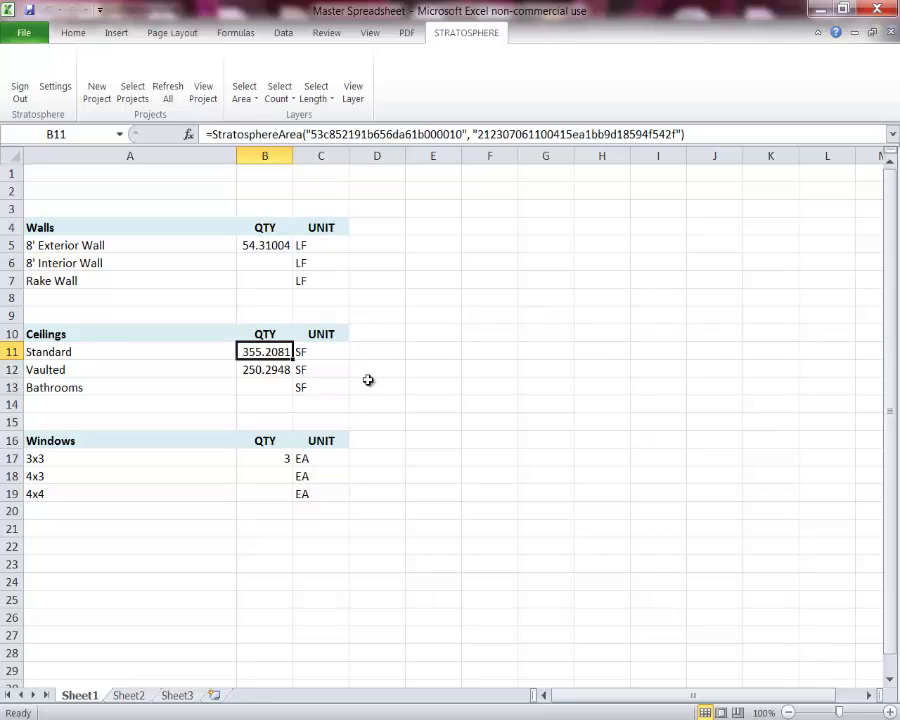
{"action": "key", "text": "alt+Tab"}
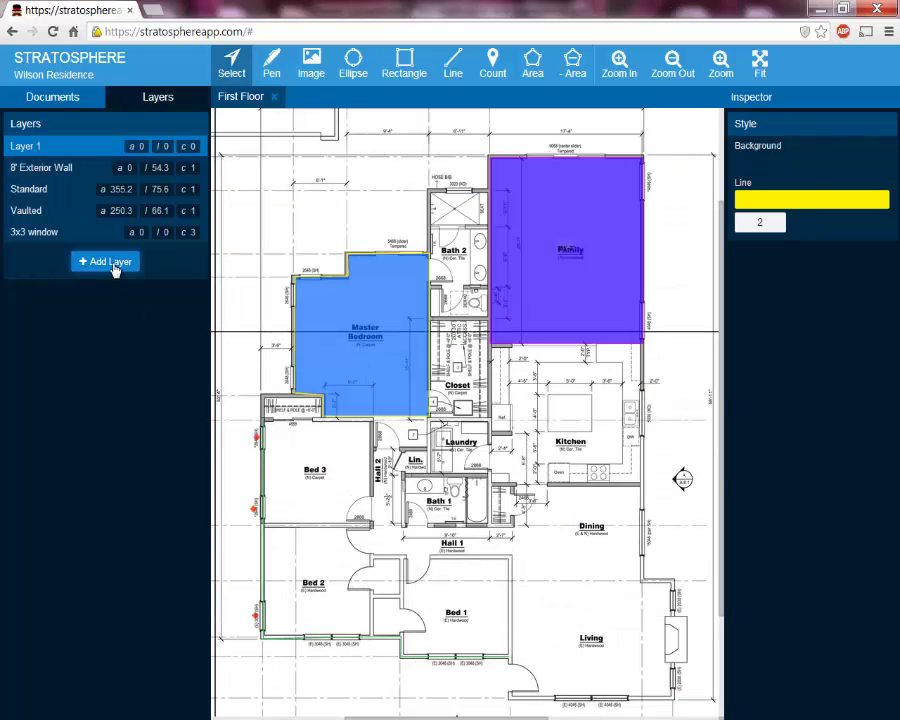
Add a sixth layer titled 'test' to the Wilson Residence takeoff
{"action": "left_click", "coordinate": [110, 264]}
{"action": "type", "text": "l"}
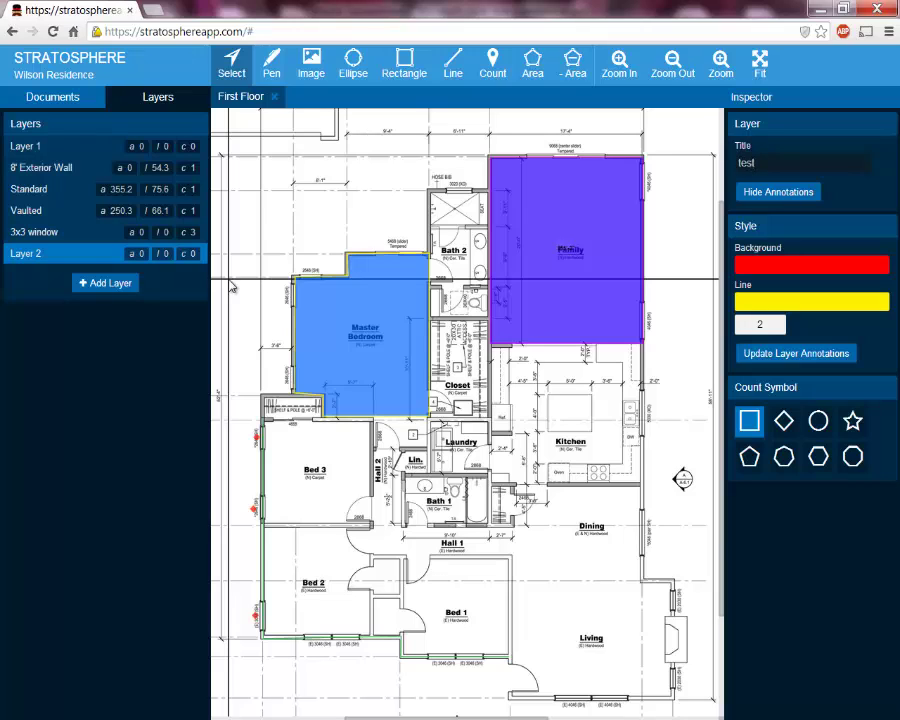
{"action": "key", "text": "Return"}
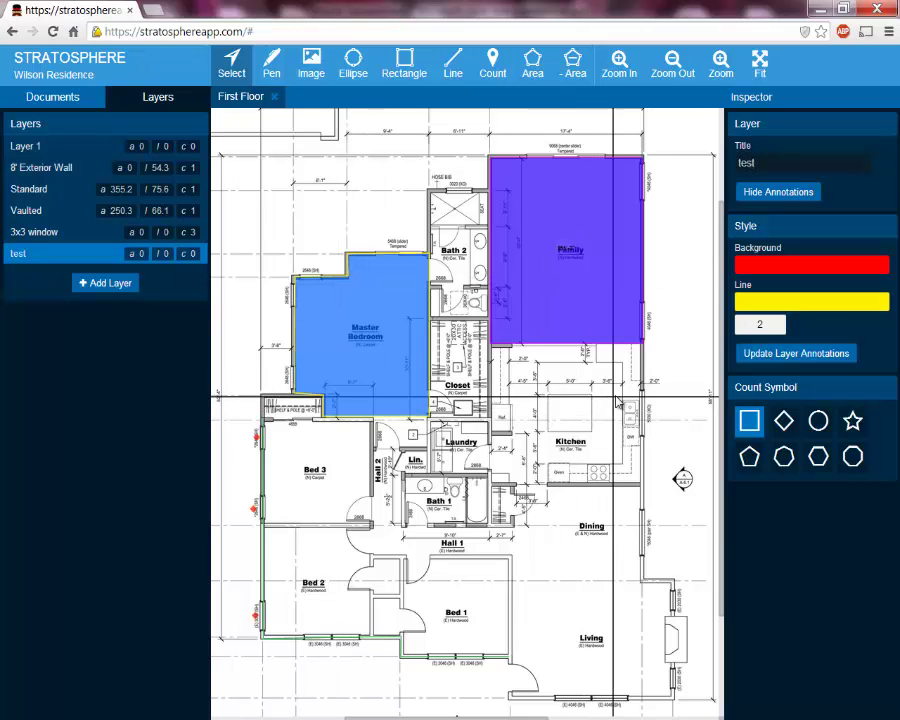
{"action": "left_click_drag", "start_coordinate": [550, 403], "coordinate": [405, 423]}
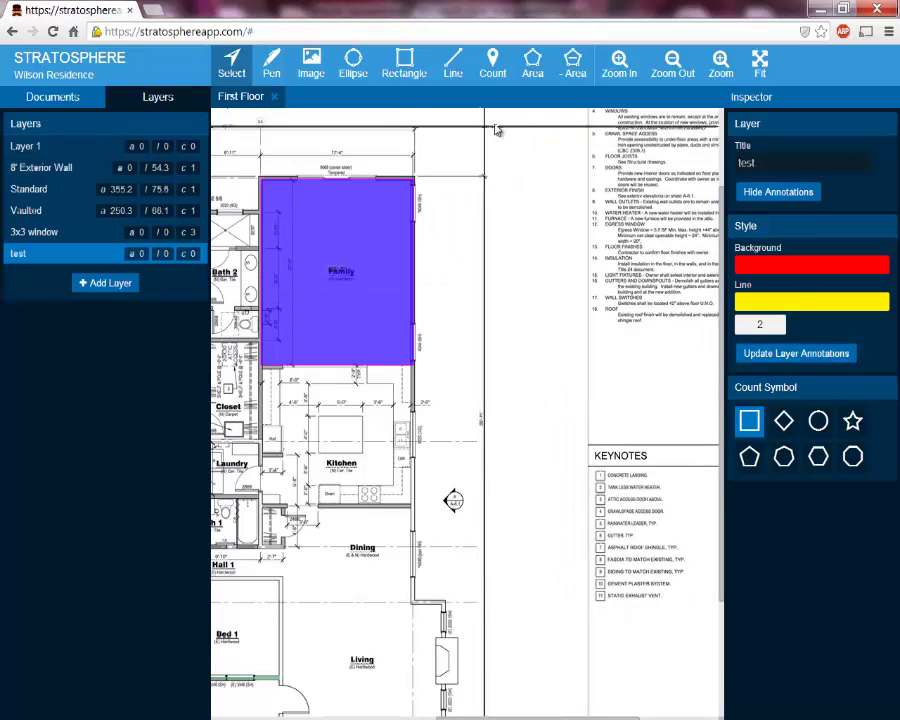
{"action": "left_click", "coordinate": [532, 70]}
{"action": "scroll", "coordinate": [514, 209], "scroll_direction": "up", "scroll_amount": 1}
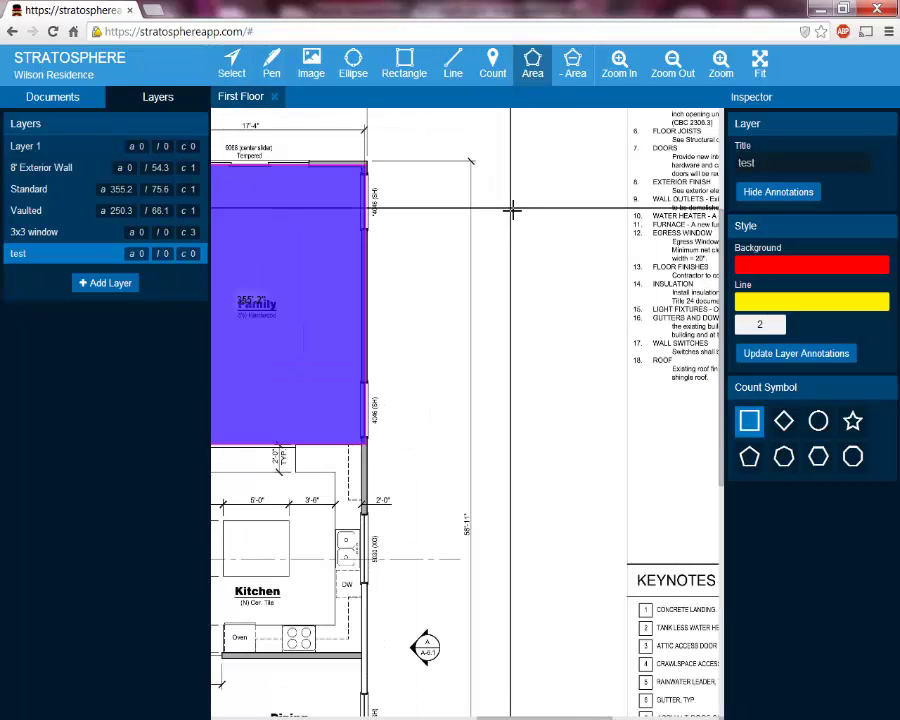
{"action": "left_click", "coordinate": [515, 237]}
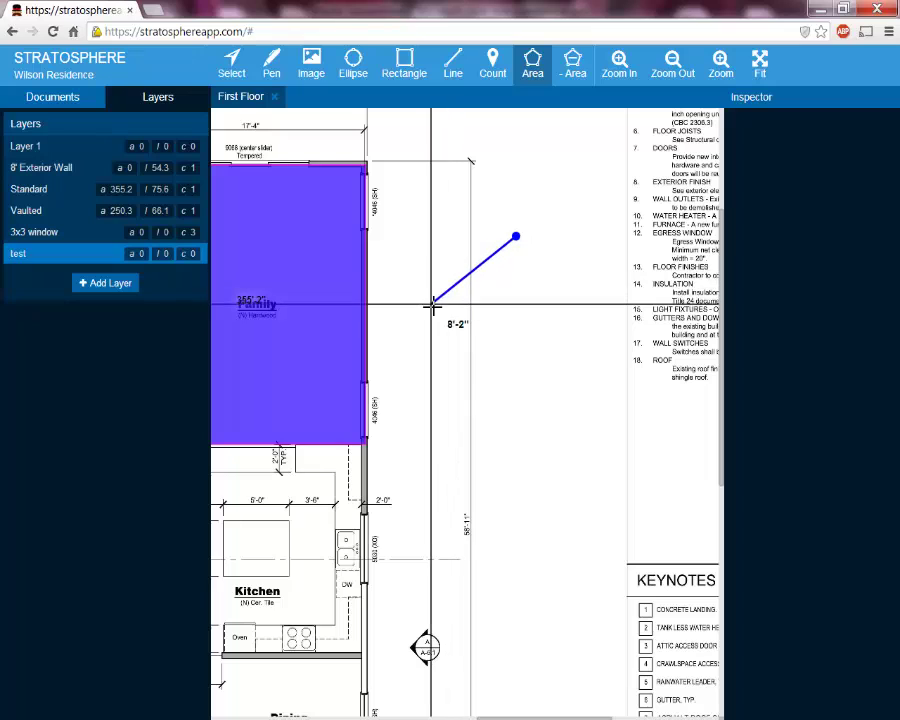
{"action": "left_click", "coordinate": [430, 304]}
{"action": "left_click", "coordinate": [507, 390]}
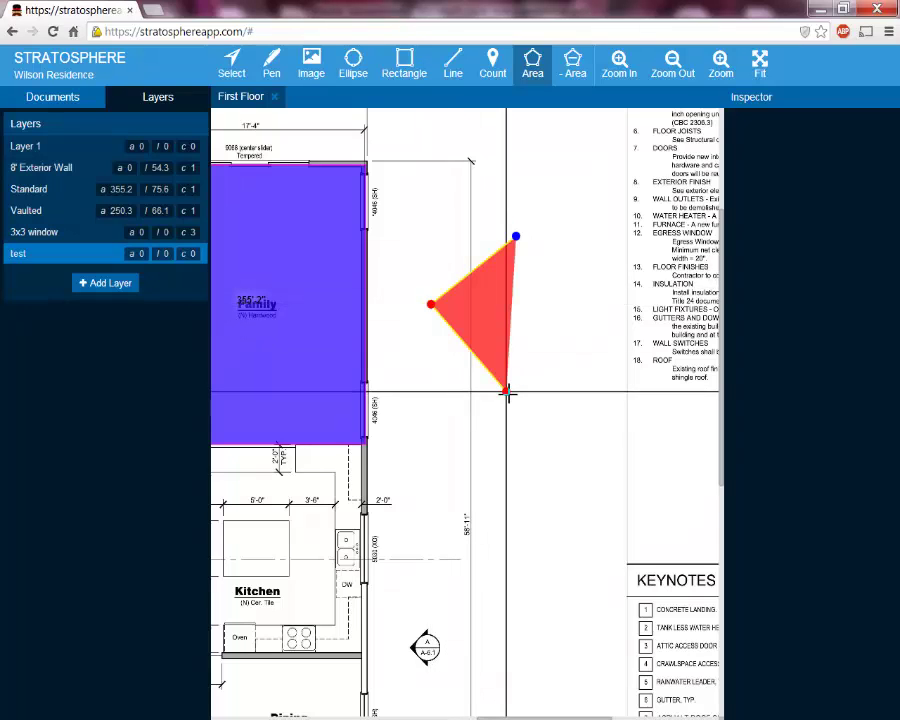
{"action": "left_click", "coordinate": [585, 363]}
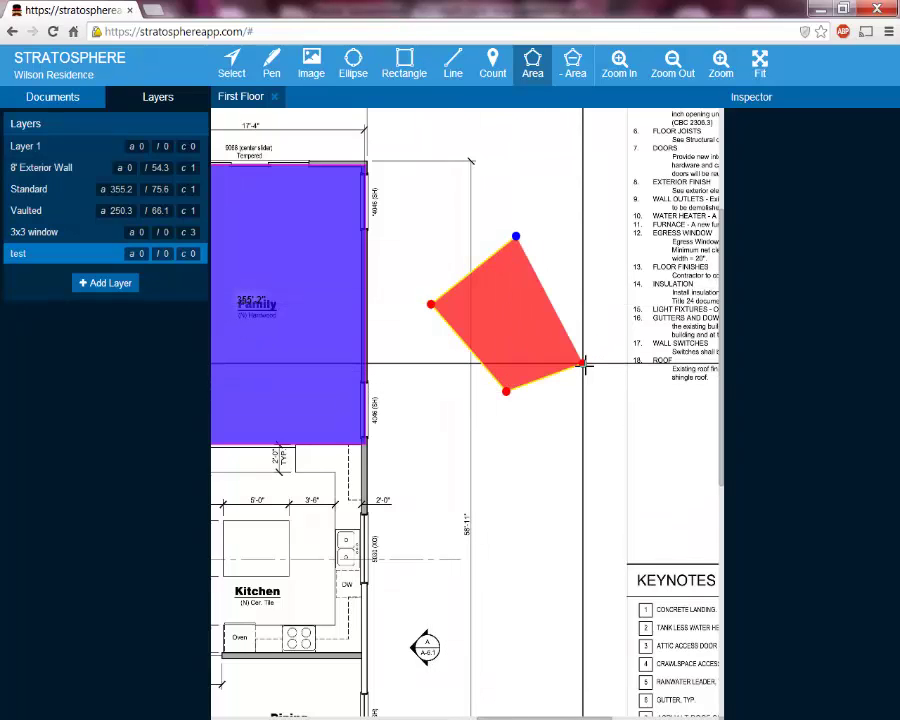
{"action": "left_click", "coordinate": [592, 302]}
{"action": "left_click", "coordinate": [594, 262]}
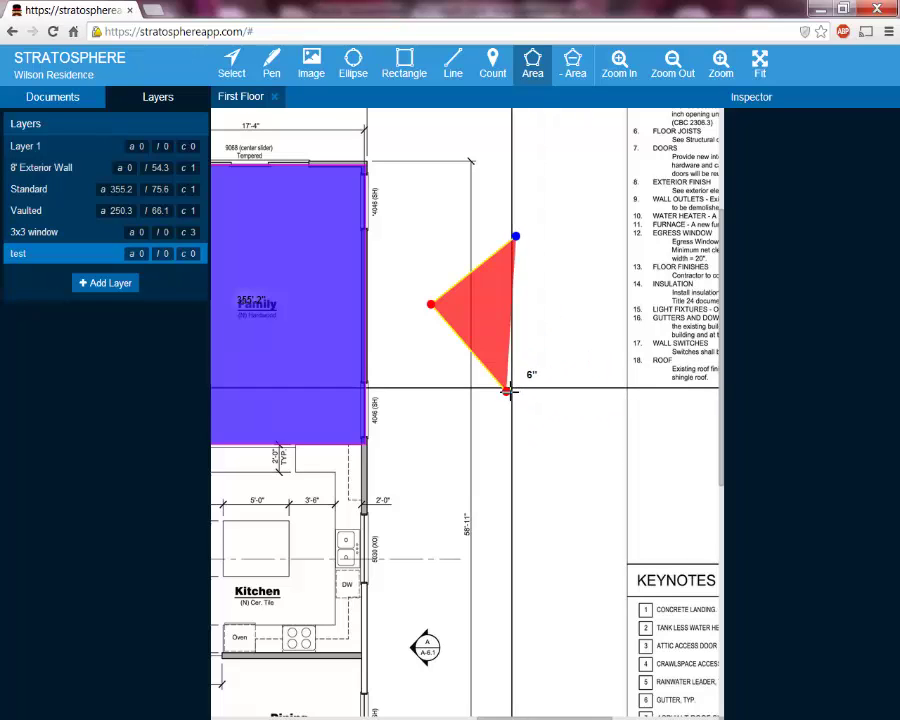
{"action": "key", "text": "BackSpace"}
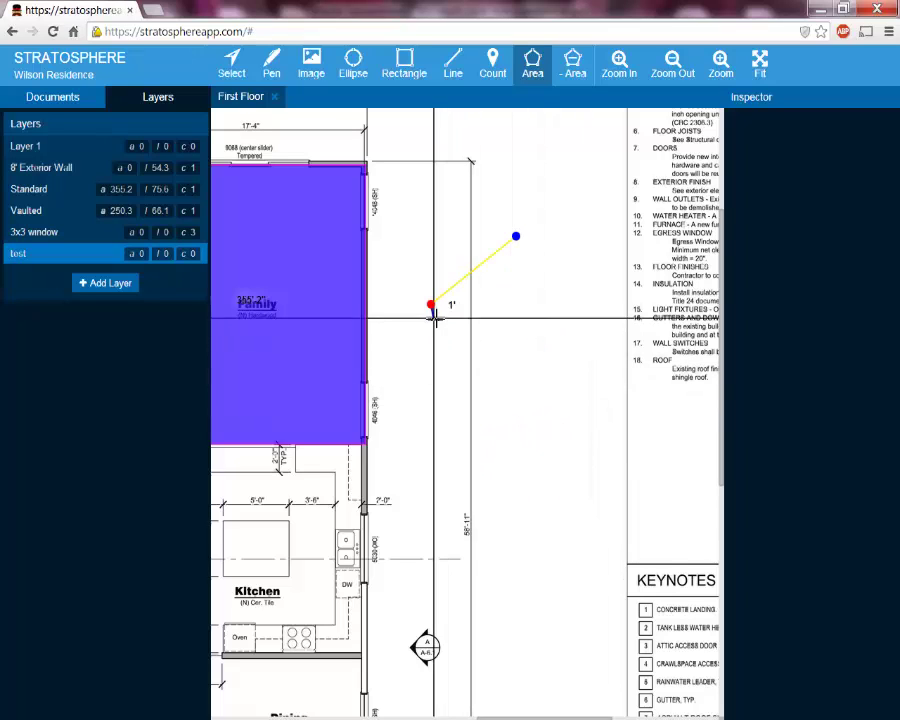
{"action": "key", "text": "BackSpace"}
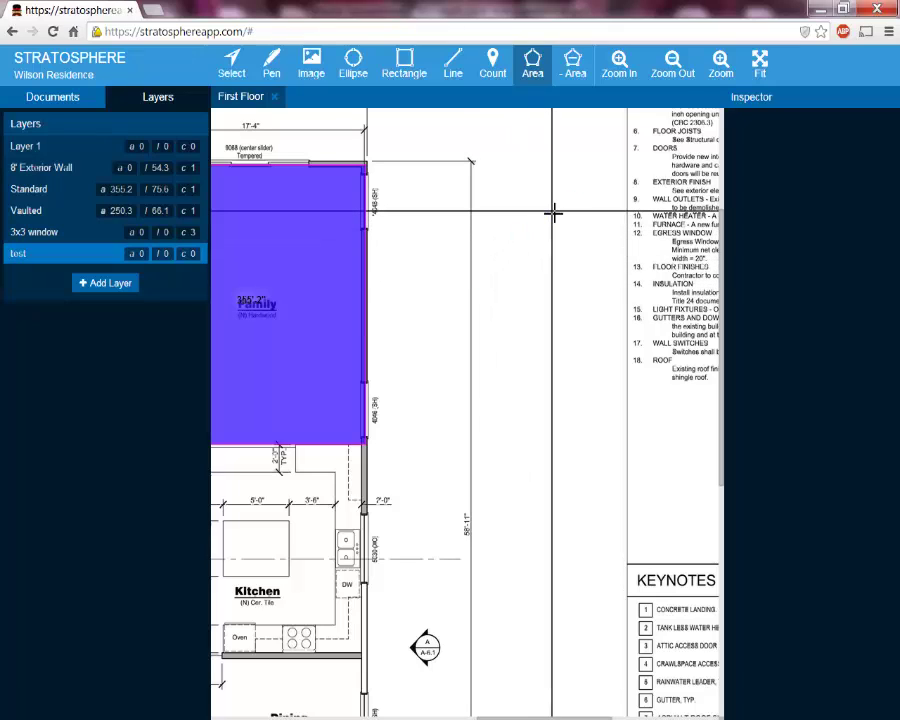
{"action": "left_click", "coordinate": [499, 217]}
{"action": "left_click", "coordinate": [424, 296]}
{"action": "left_click", "coordinate": [526, 357]}
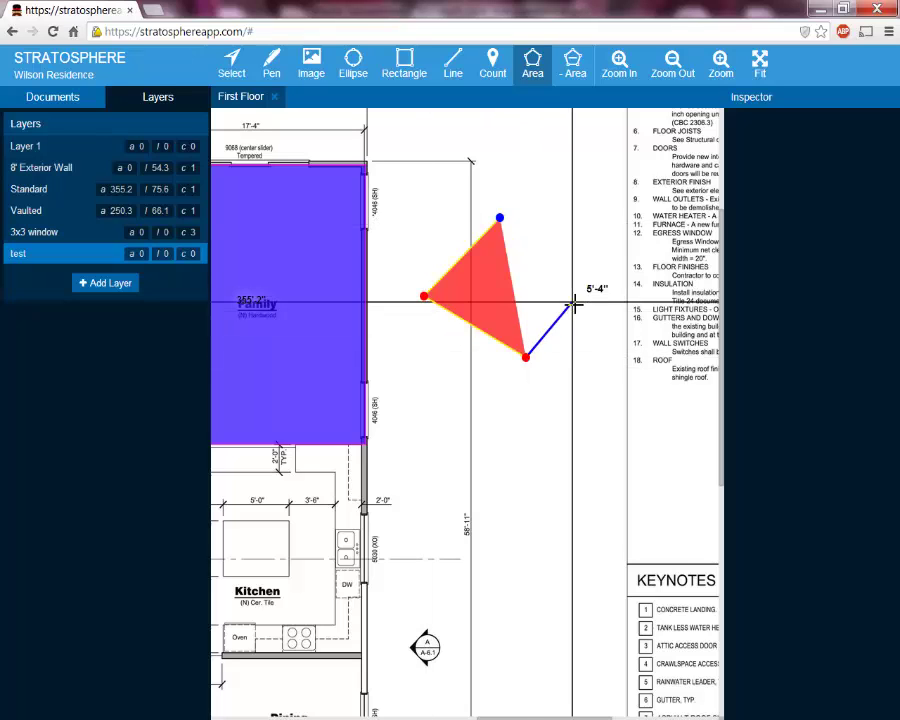
{"action": "left_click", "coordinate": [573, 304]}
{"action": "left_click", "coordinate": [499, 217]}
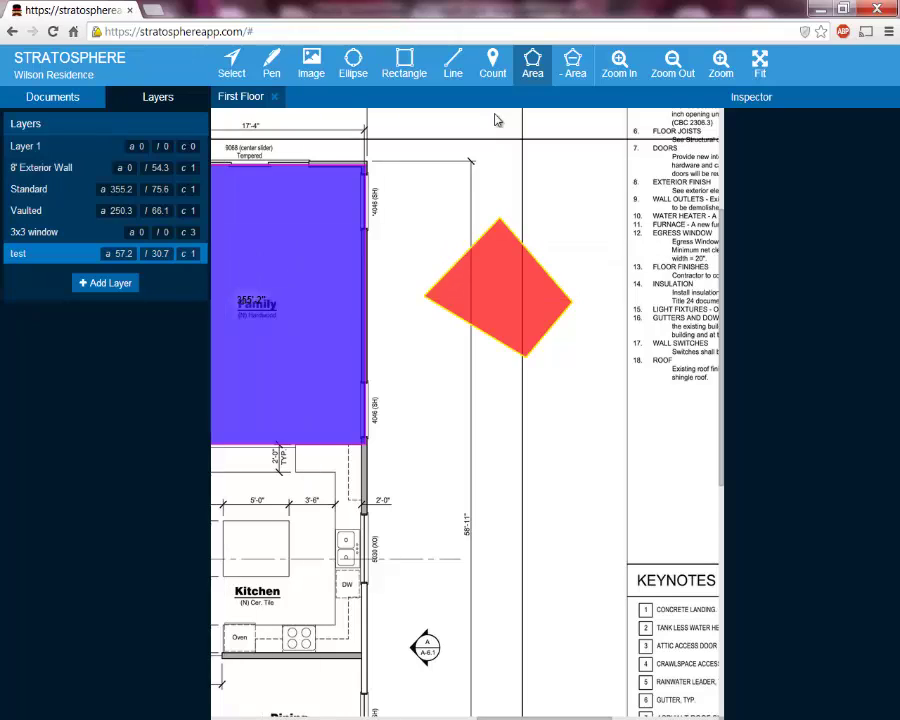
{"action": "left_click", "coordinate": [233, 75]}
{"action": "left_click", "coordinate": [504, 281]}
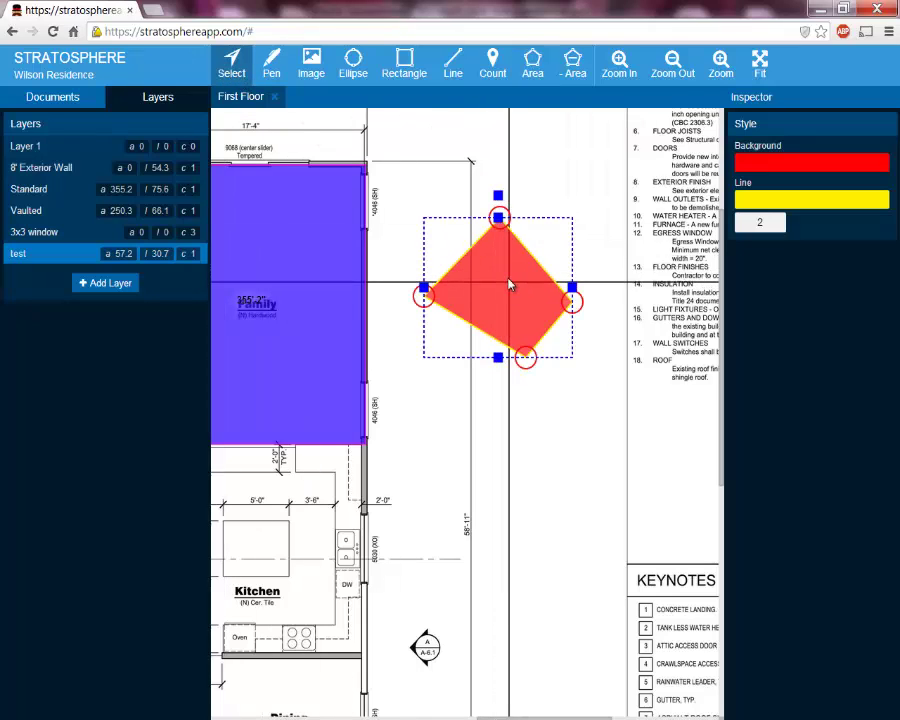
{"action": "left_click_drag", "start_coordinate": [509, 285], "coordinate": [524, 304]}
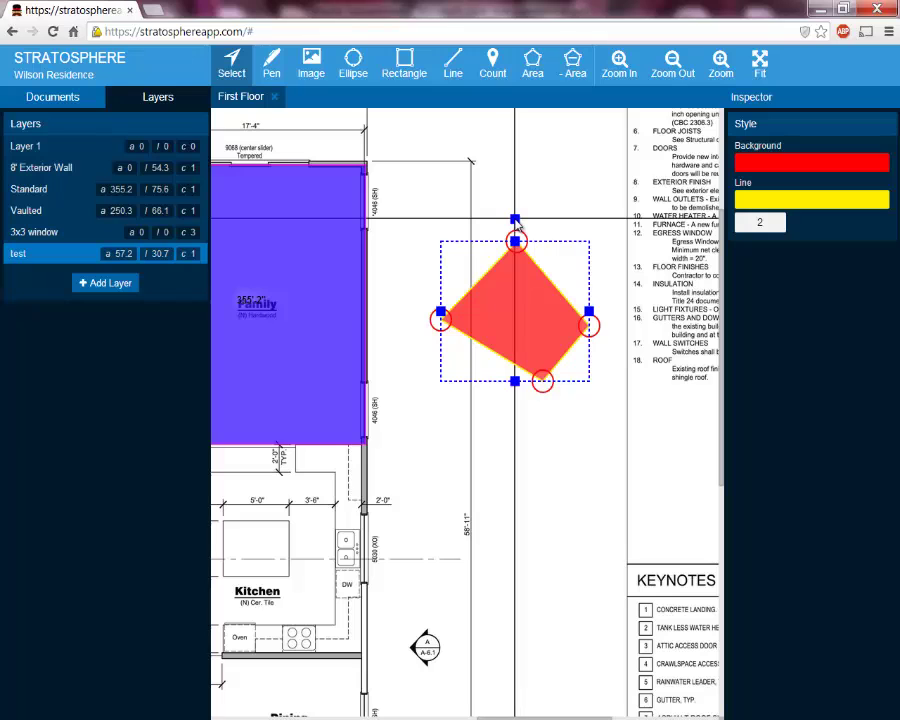
{"action": "left_click_drag", "start_coordinate": [516, 219], "coordinate": [515, 238]}
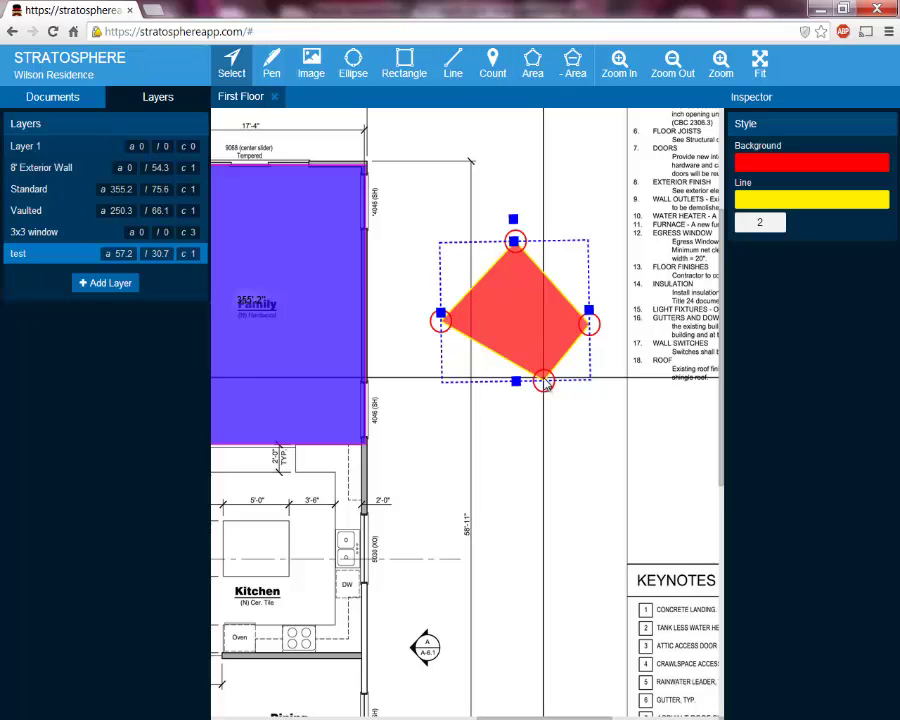
{"action": "scroll", "coordinate": [545, 383], "scroll_direction": "up", "scroll_amount": 1}
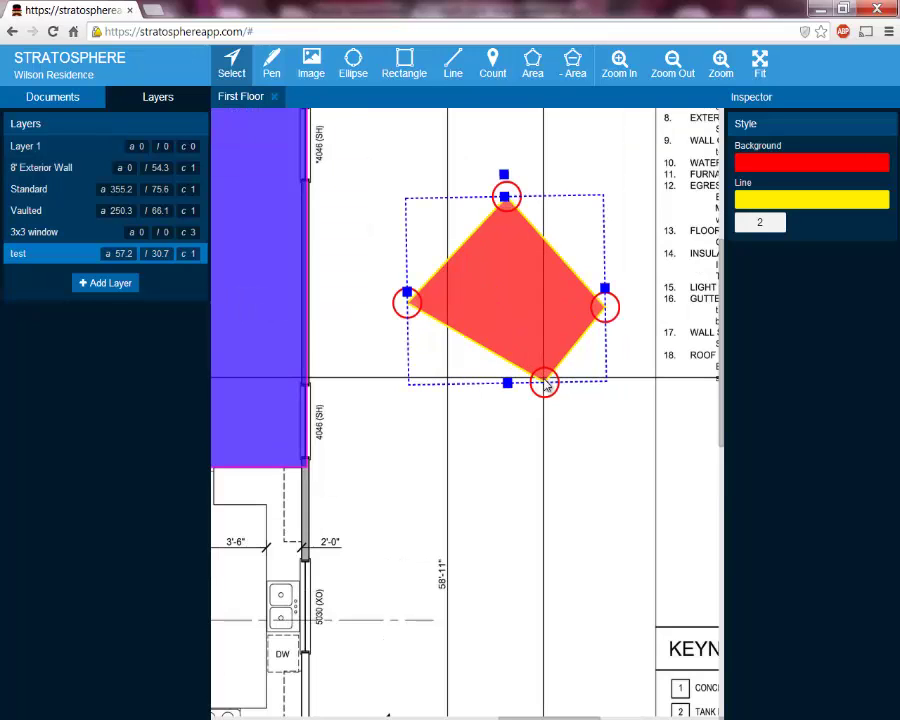
{"action": "left_click_drag", "start_coordinate": [545, 383], "coordinate": [507, 376]}
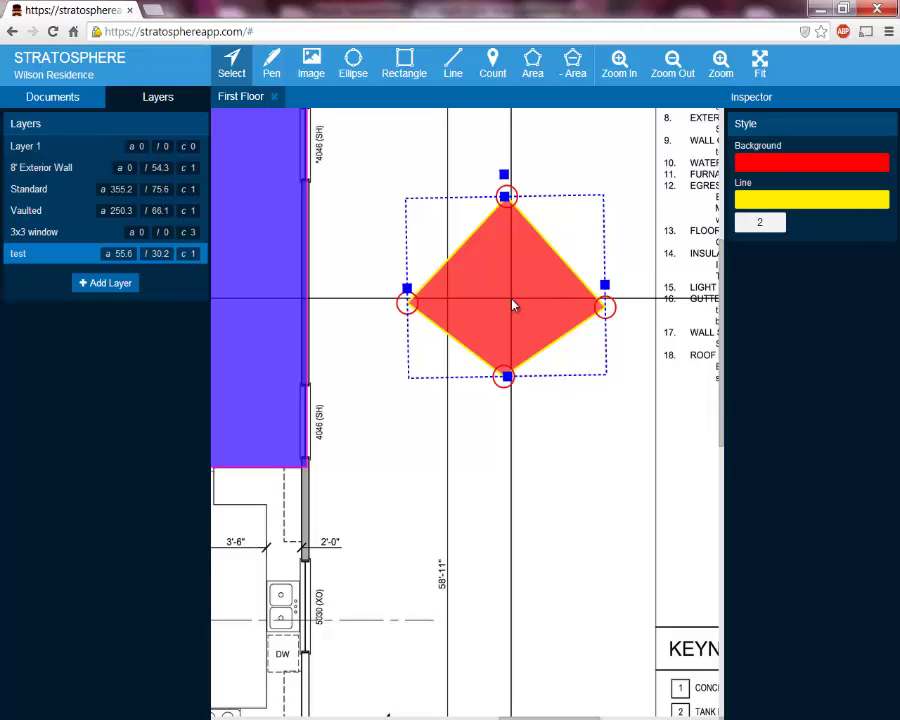
{"action": "key", "text": "Delete"}
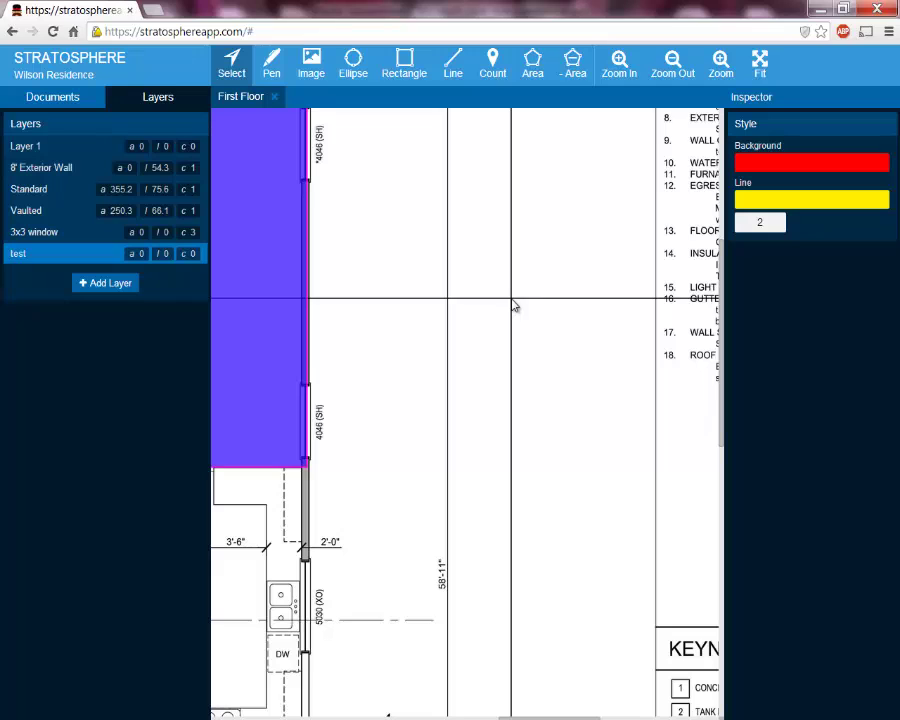
Zoom and pan around the floor plan, ending with the whole sheet in view
{"action": "scroll", "coordinate": [514, 306], "scroll_direction": "down", "scroll_amount": 2}
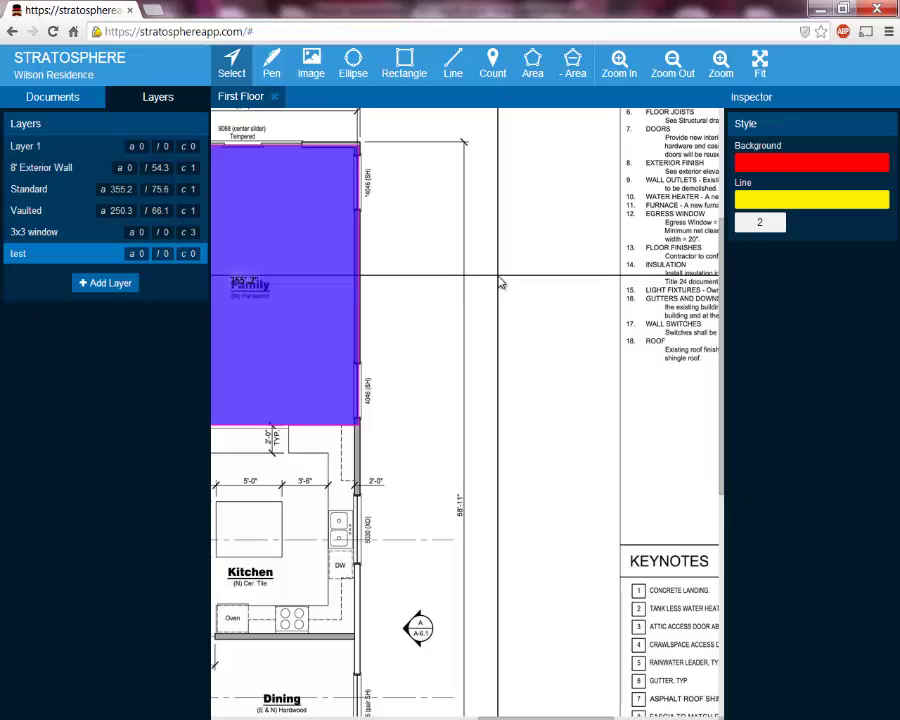
{"action": "left_click", "coordinate": [620, 80]}
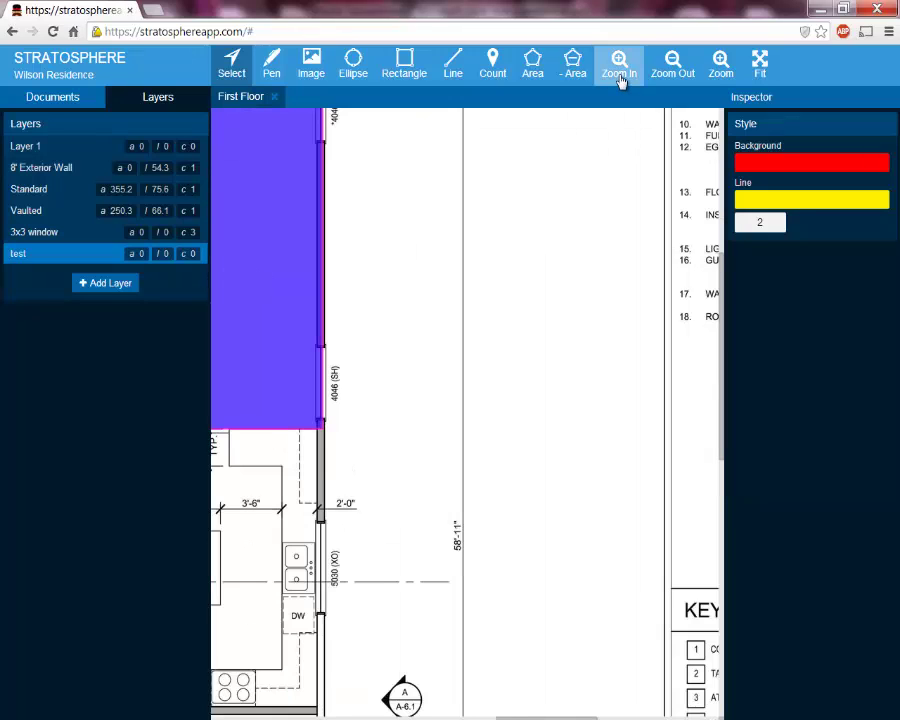
{"action": "left_click", "coordinate": [620, 80]}
{"action": "left_click", "coordinate": [670, 72]}
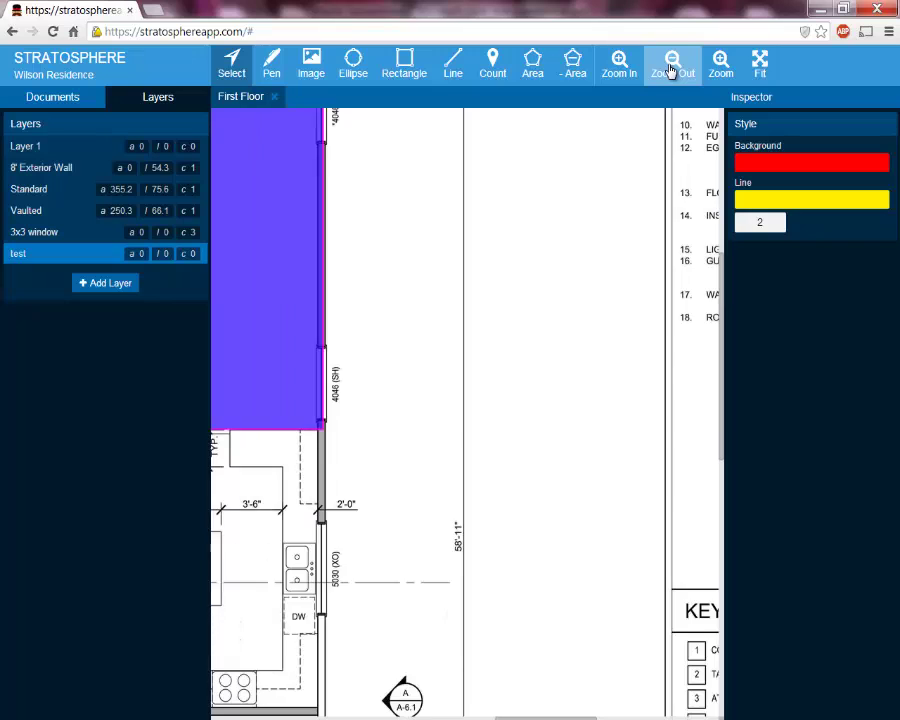
{"action": "left_click", "coordinate": [670, 72]}
{"action": "left_click", "coordinate": [670, 72]}
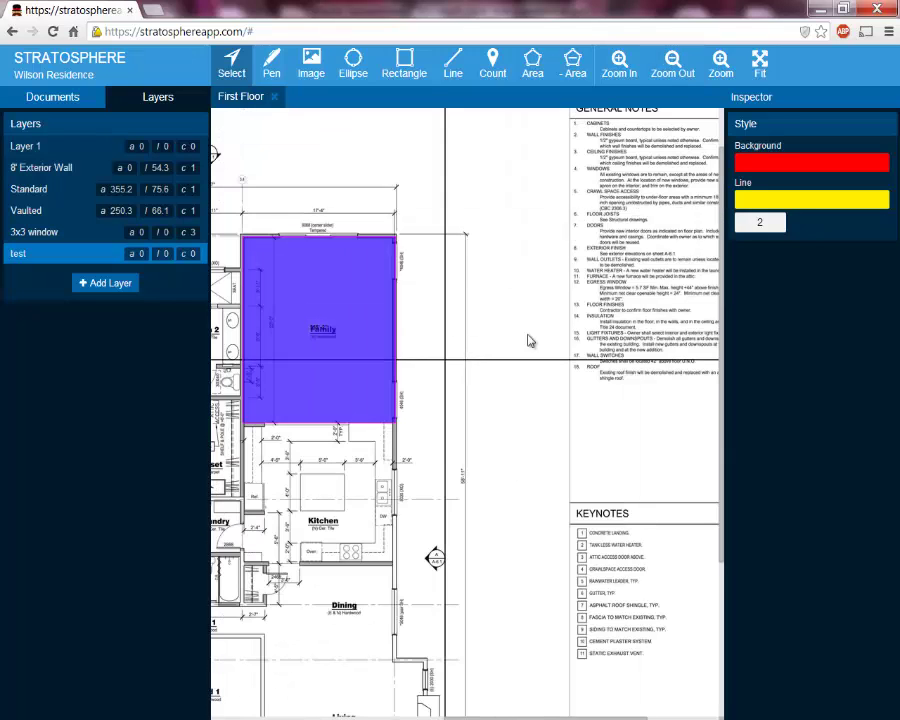
{"action": "left_click_drag", "start_coordinate": [526, 340], "coordinate": [653, 372]}
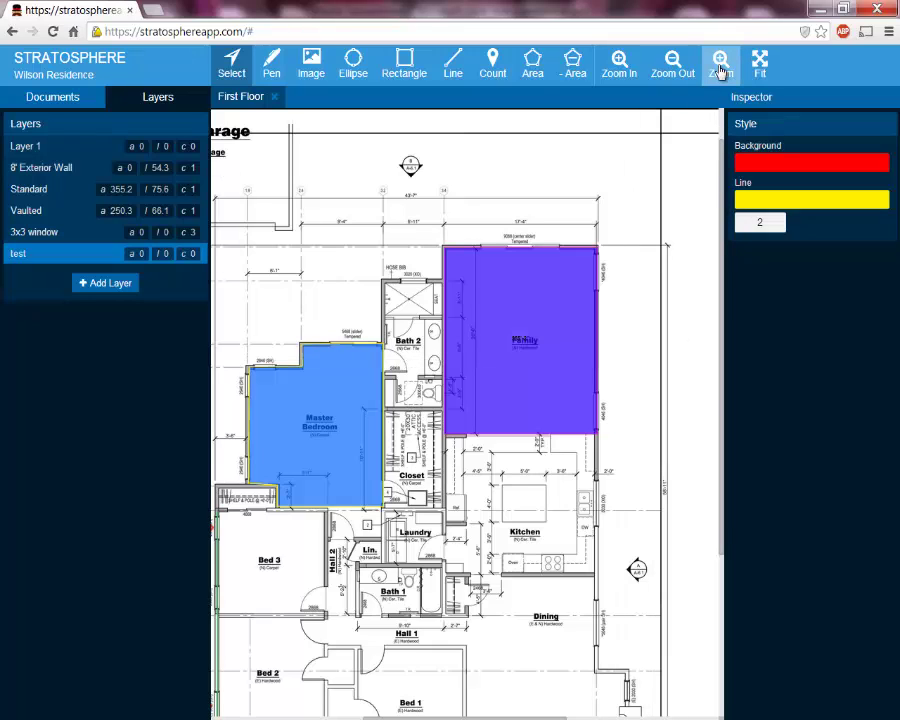
{"action": "left_click_drag", "start_coordinate": [245, 240], "coordinate": [628, 450]}
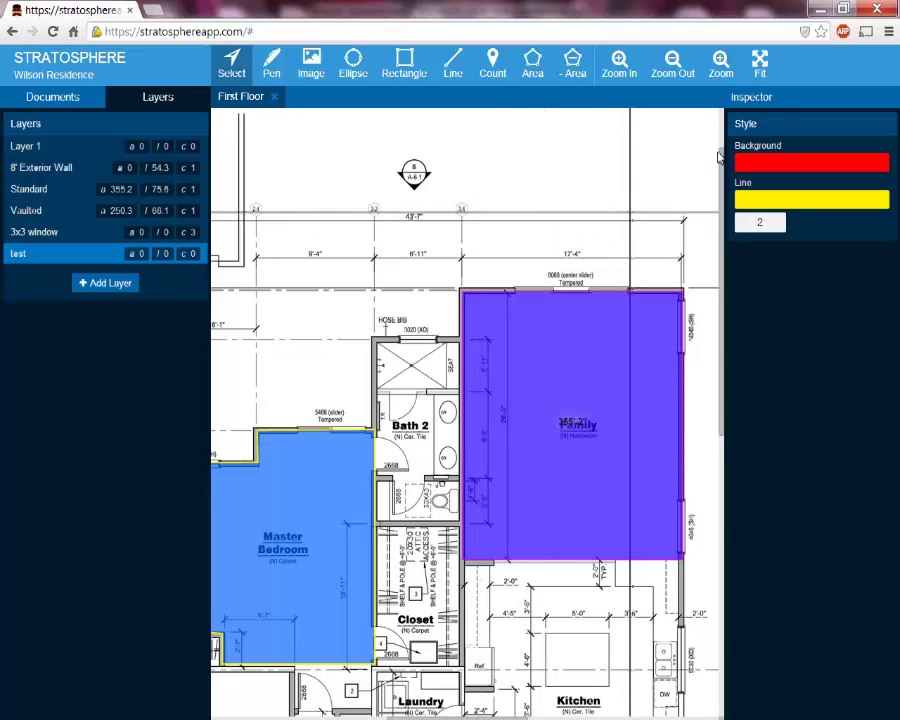
{"action": "left_click", "coordinate": [759, 66]}
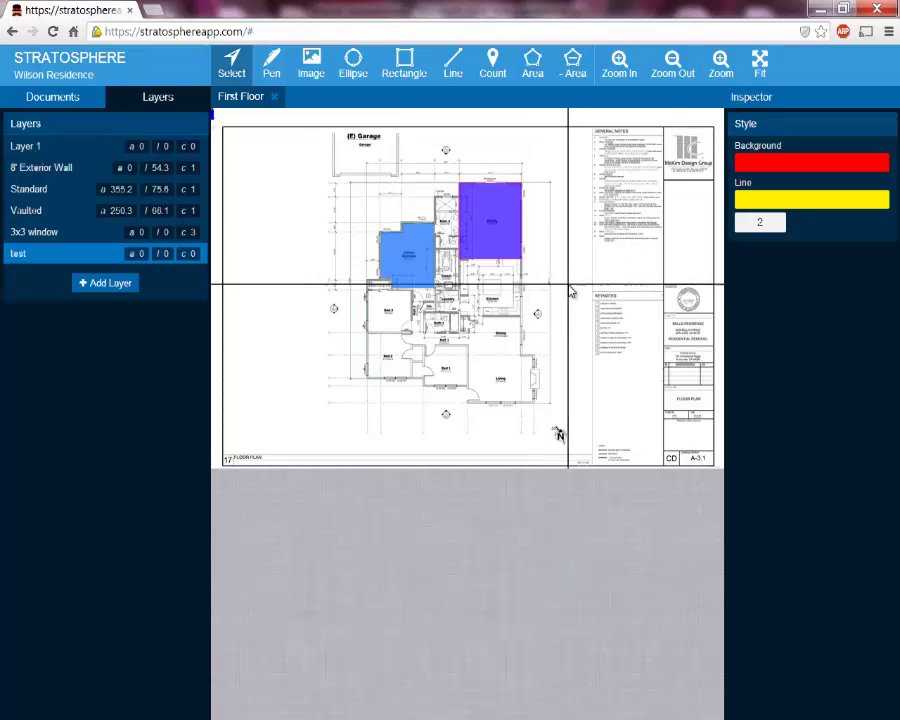
{"action": "scroll", "coordinate": [569, 292], "scroll_direction": "up", "scroll_amount": 5}
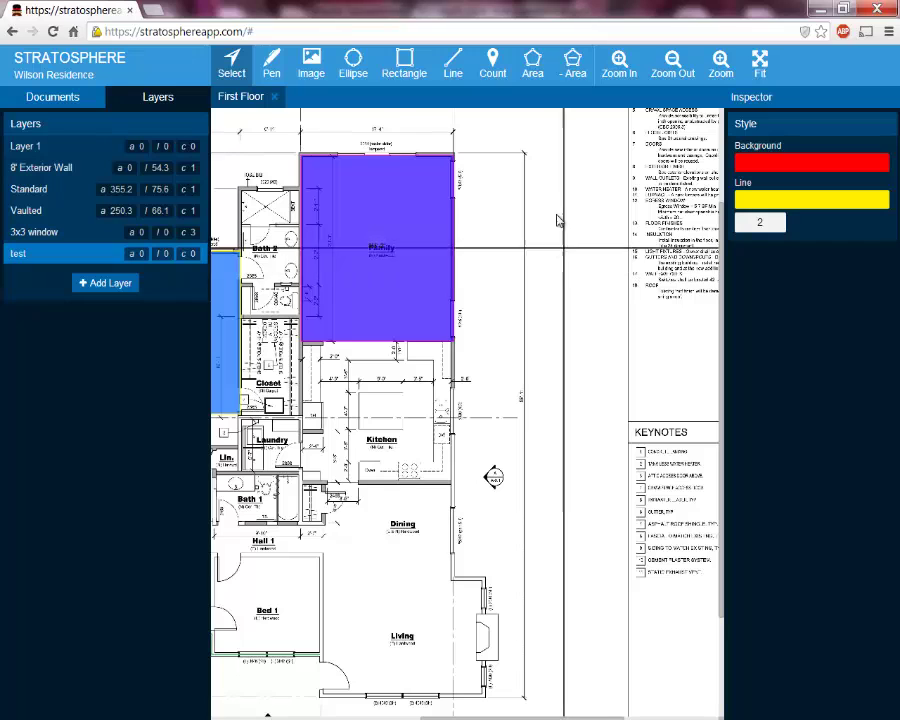
Draw a four-cornered diamond area right of the Family room: area 124.2, perimeter 45.5
{"action": "left_click", "coordinate": [532, 72]}
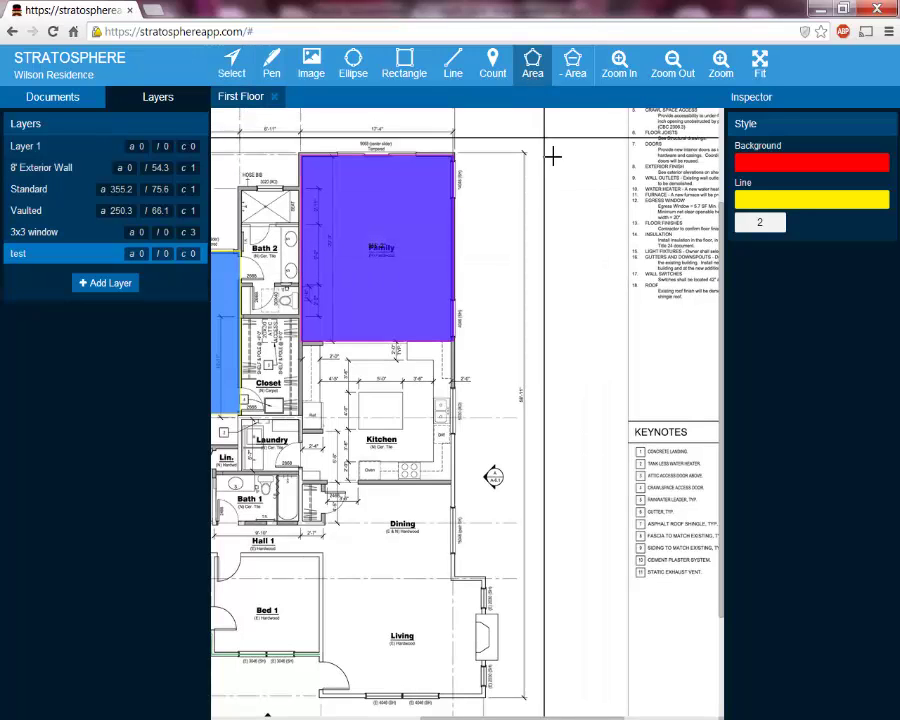
{"action": "left_click", "coordinate": [554, 176]}
{"action": "left_click", "coordinate": [498, 247]}
{"action": "left_click", "coordinate": [555, 323]}
{"action": "left_click", "coordinate": [632, 285]}
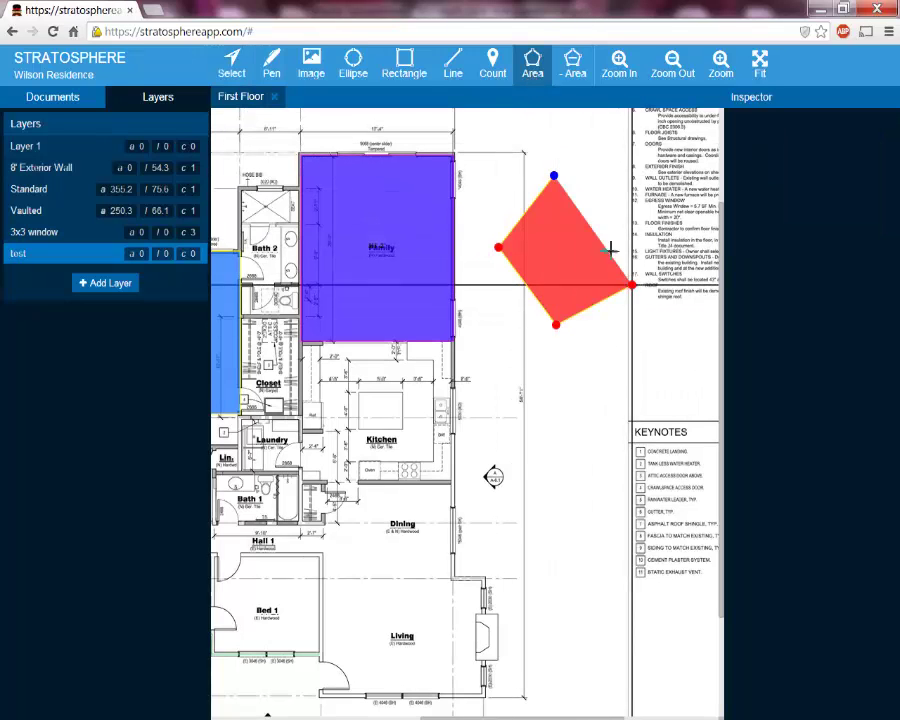
{"action": "left_click", "coordinate": [554, 176]}
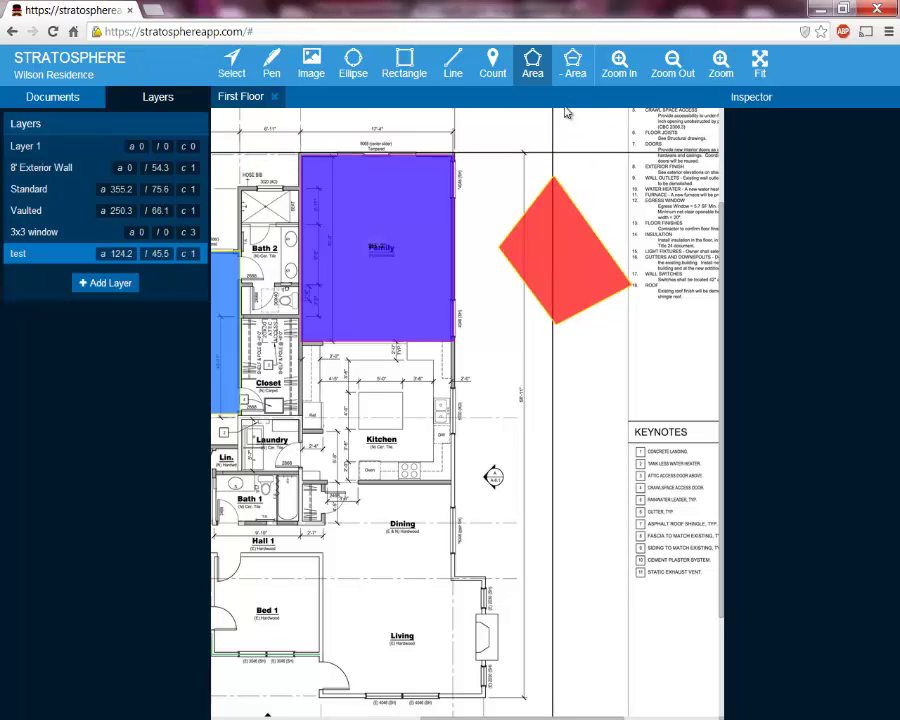
Deduct a small cutout inside the diamond, bringing the test layer to area 103.7, perimeter 63.8
{"action": "left_click", "coordinate": [575, 70]}
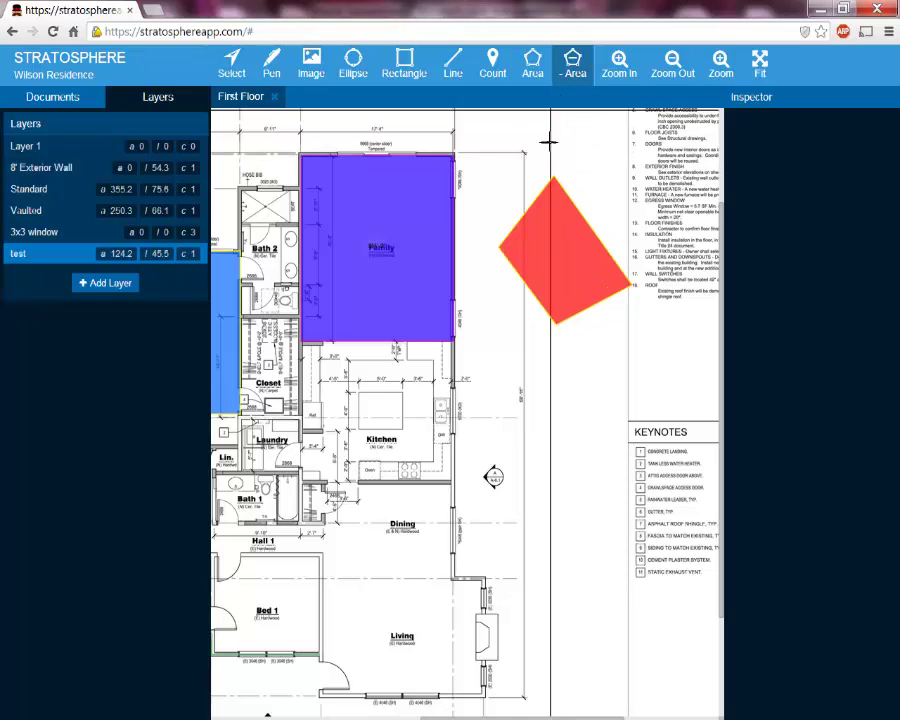
{"action": "left_click", "coordinate": [544, 233]}
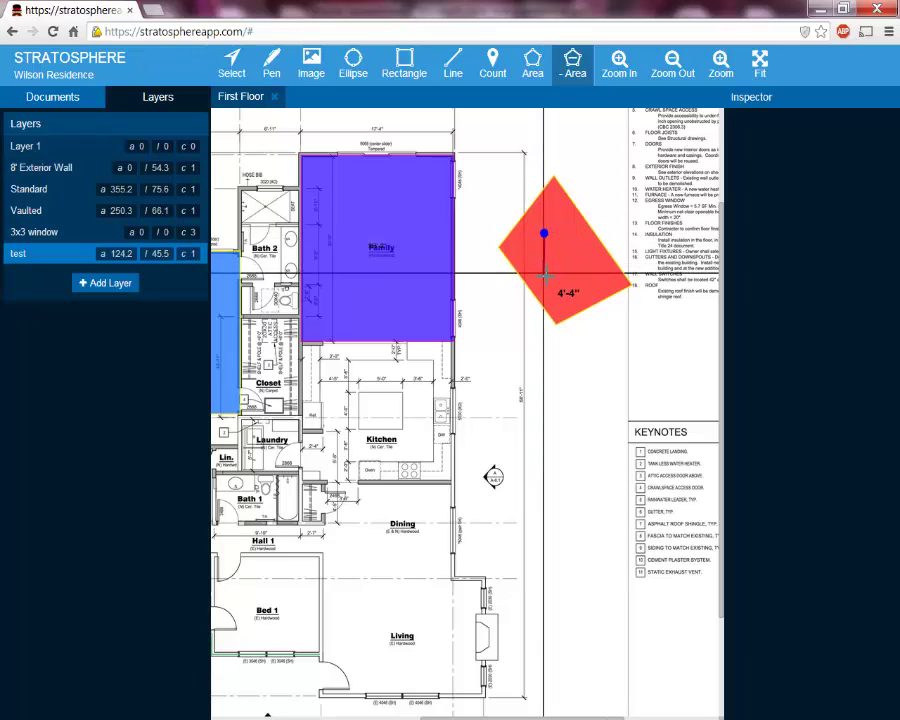
{"action": "left_click", "coordinate": [544, 273]}
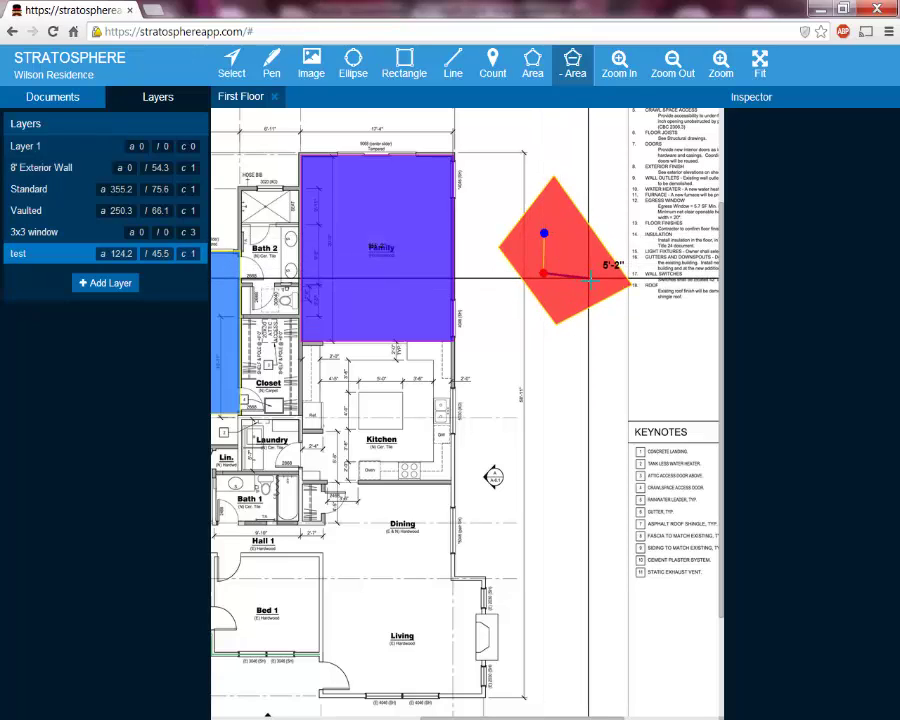
{"action": "left_click", "coordinate": [584, 242]}
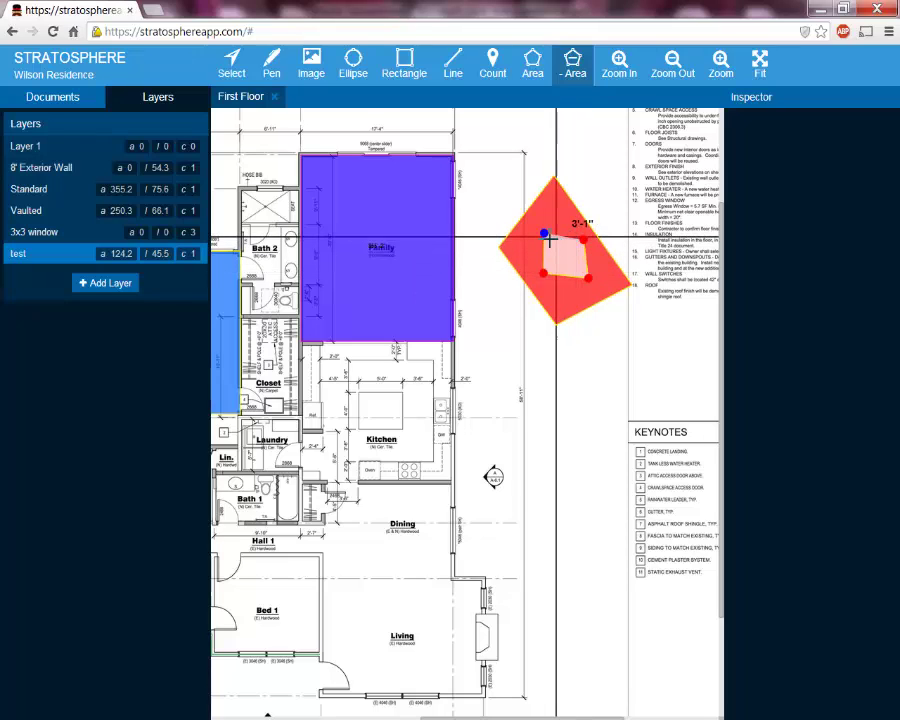
{"action": "left_click", "coordinate": [543, 233]}
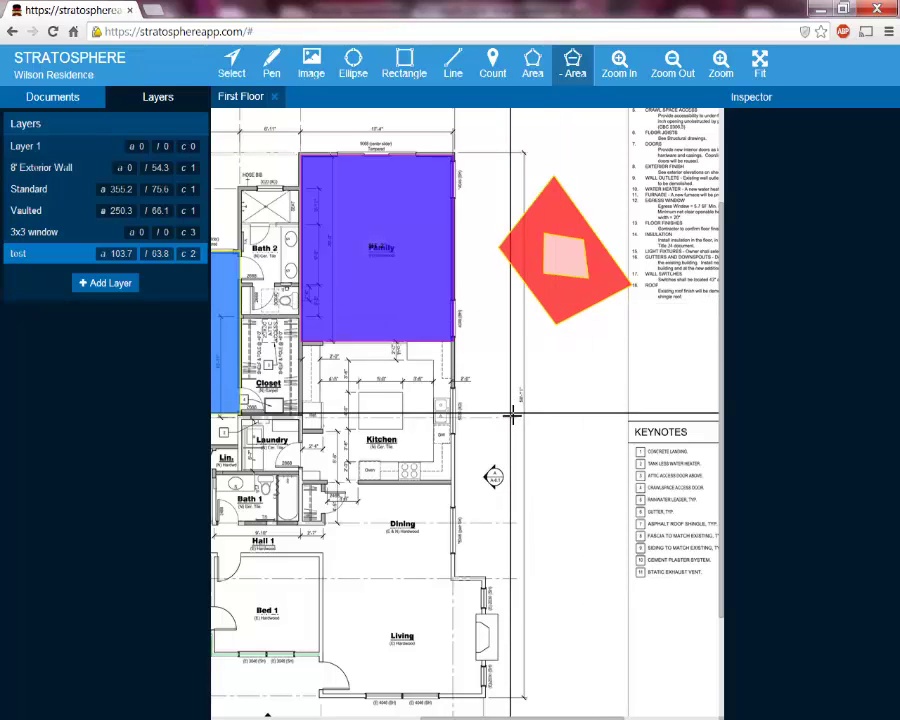
Zoom out, pan over to the Garage and Master Bedroom, and zoom back in close
{"action": "scroll", "coordinate": [512, 415], "scroll_direction": "down", "scroll_amount": 3}
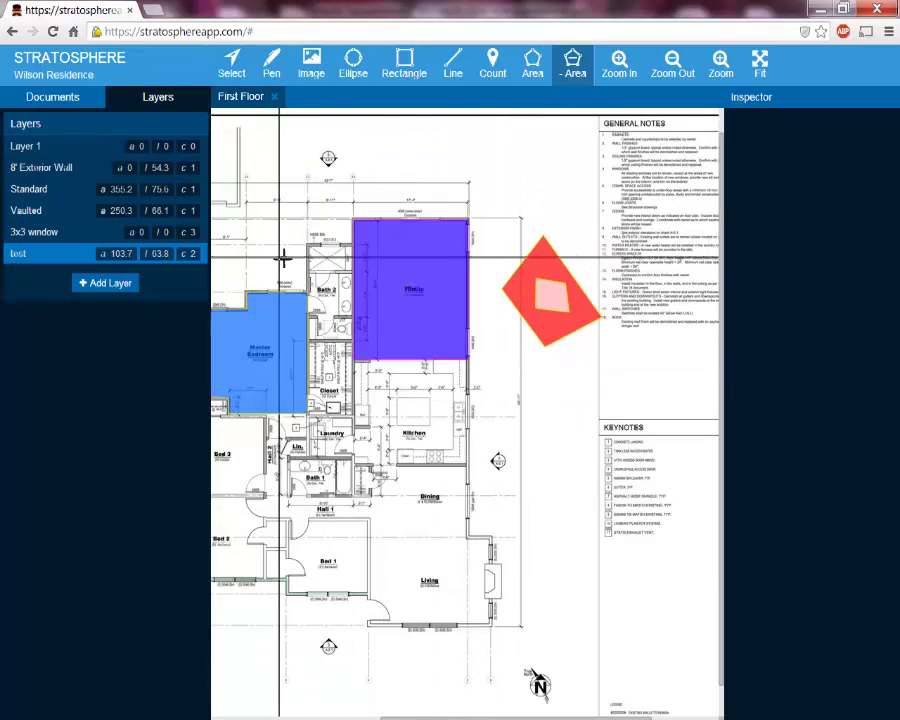
{"action": "left_click_drag", "start_coordinate": [361, 468], "coordinate": [490, 472]}
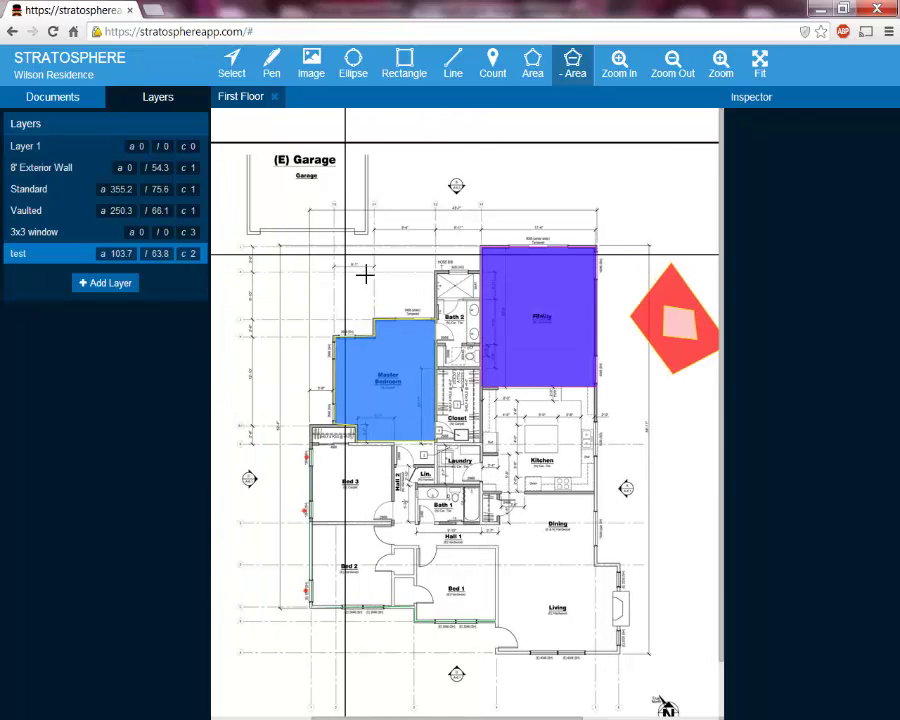
{"action": "left_click_drag", "start_coordinate": [344, 298], "coordinate": [437, 337]}
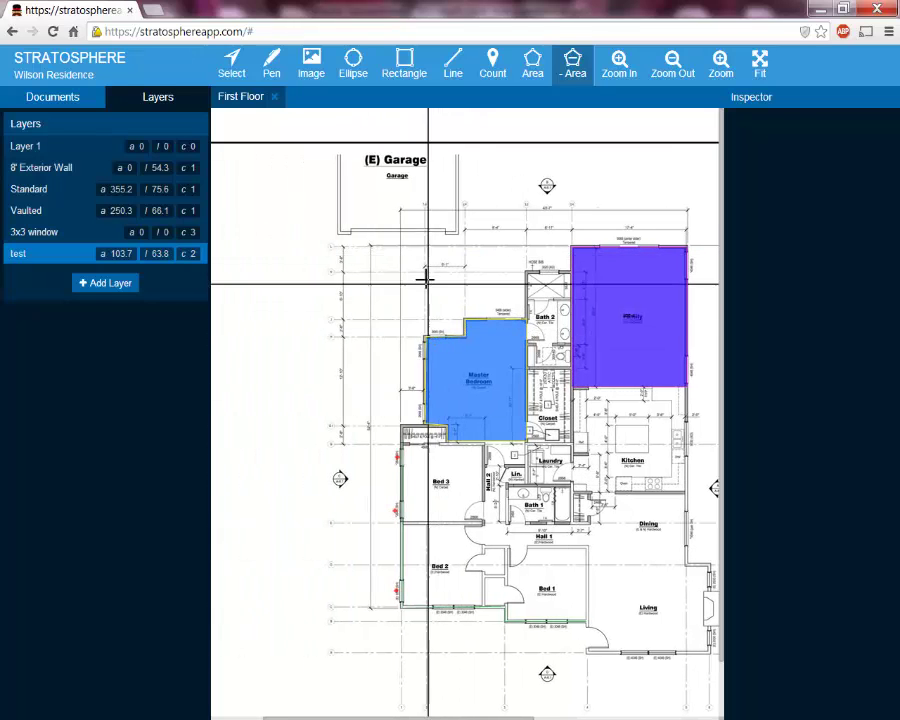
{"action": "scroll", "coordinate": [425, 282], "scroll_direction": "up", "scroll_amount": 1}
{"action": "scroll", "coordinate": [425, 282], "scroll_direction": "up", "scroll_amount": 1}
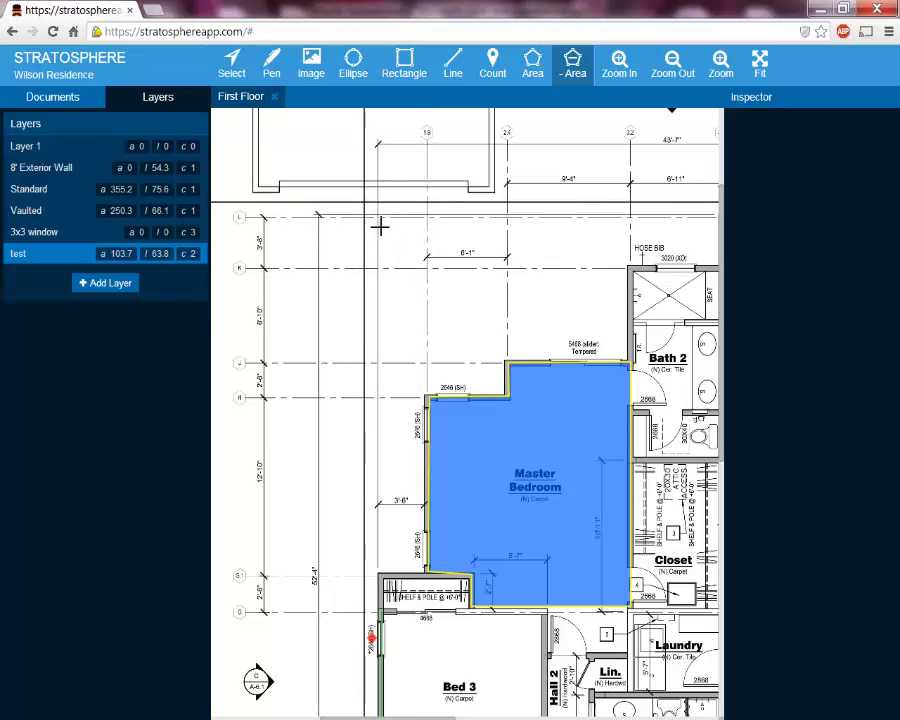
{"action": "left_click_drag", "start_coordinate": [380, 225], "coordinate": [420, 478]}
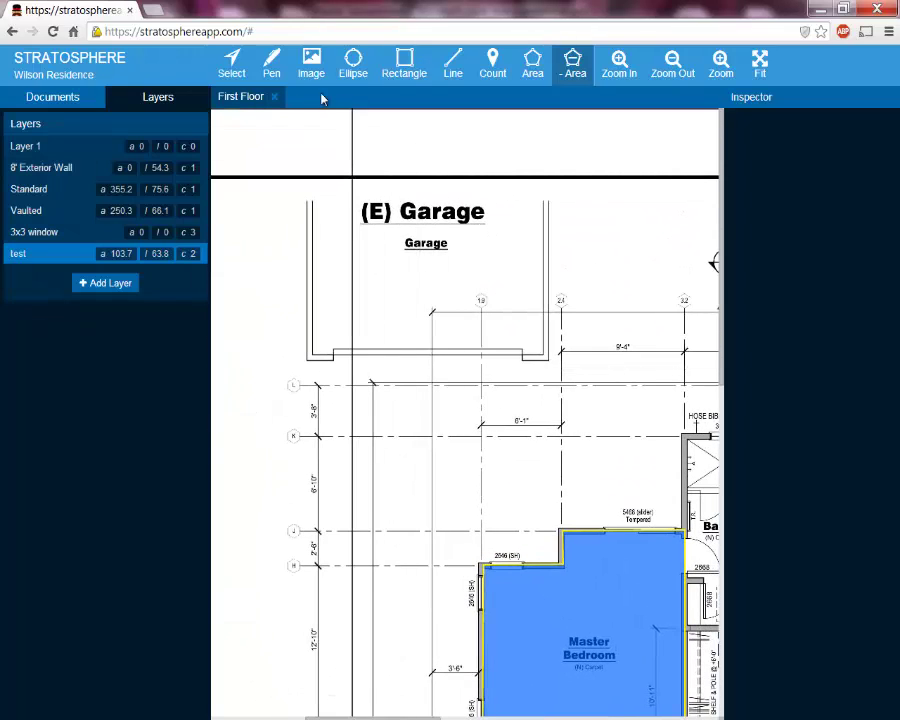
{"action": "left_click", "coordinate": [273, 63]}
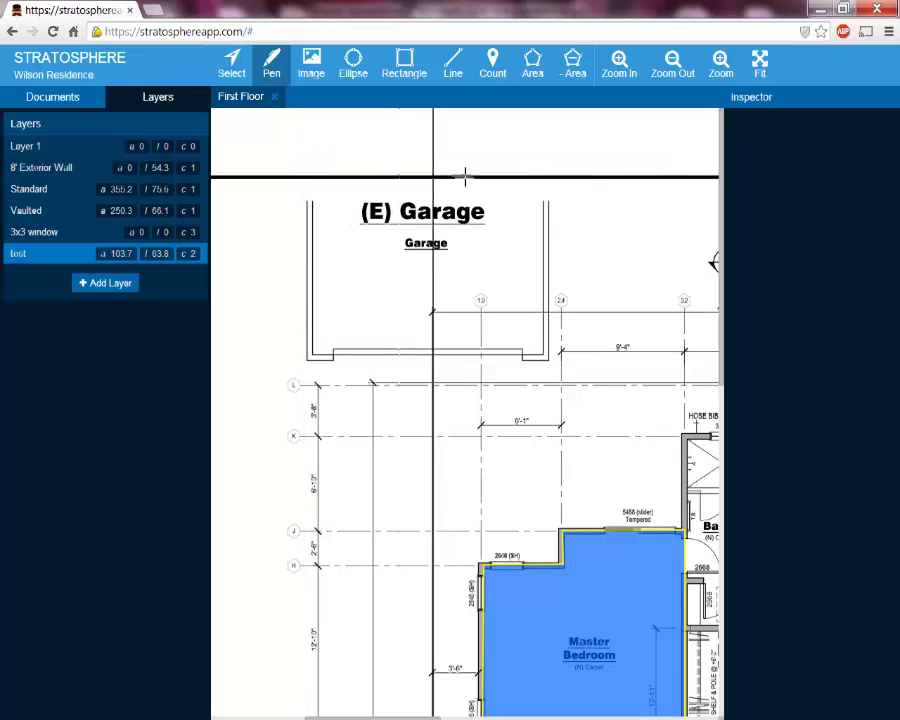
Loop a yellow freehand stroke around (E) Garage, underline Garage, and select the underline
{"action": "mouse_move", "coordinate": [447, 163]}
{"action": "left_mouse_down"}
{"action": "mouse_move", "coordinate": [315, 217]}
{"action": "mouse_move", "coordinate": [510, 283]}
{"action": "mouse_move", "coordinate": [462, 167]}
{"action": "left_mouse_up"}
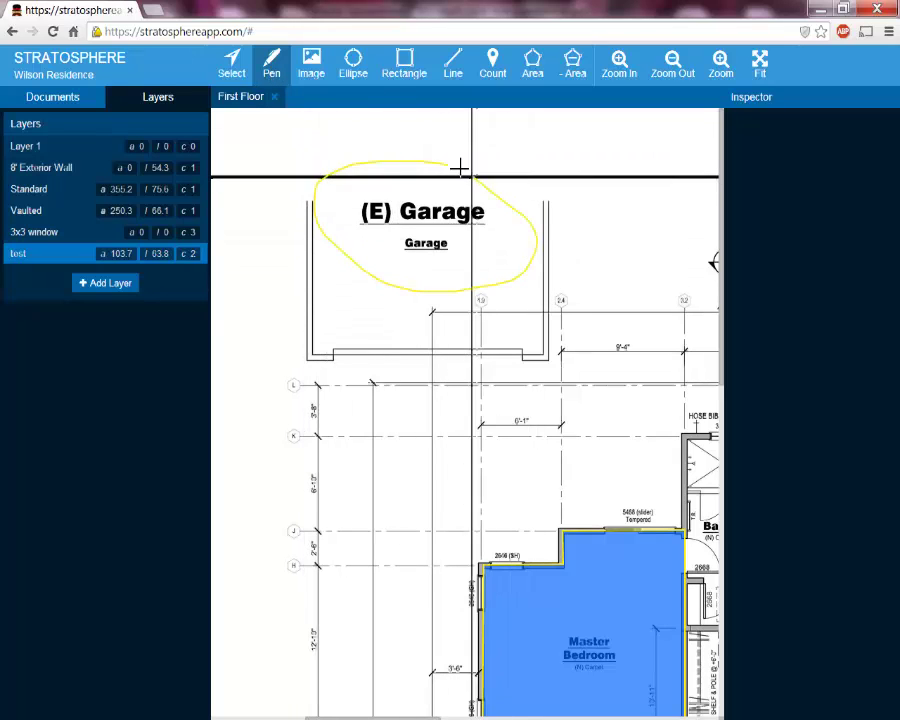
{"action": "mouse_move", "coordinate": [392, 250]}
{"action": "left_mouse_down"}
{"action": "mouse_move", "coordinate": [408, 243]}
{"action": "mouse_move", "coordinate": [428, 255]}
{"action": "mouse_move", "coordinate": [400, 262]}
{"action": "mouse_move", "coordinate": [438, 269]}
{"action": "mouse_move", "coordinate": [458, 261]}
{"action": "left_mouse_up"}
{"action": "left_click", "coordinate": [244, 73]}
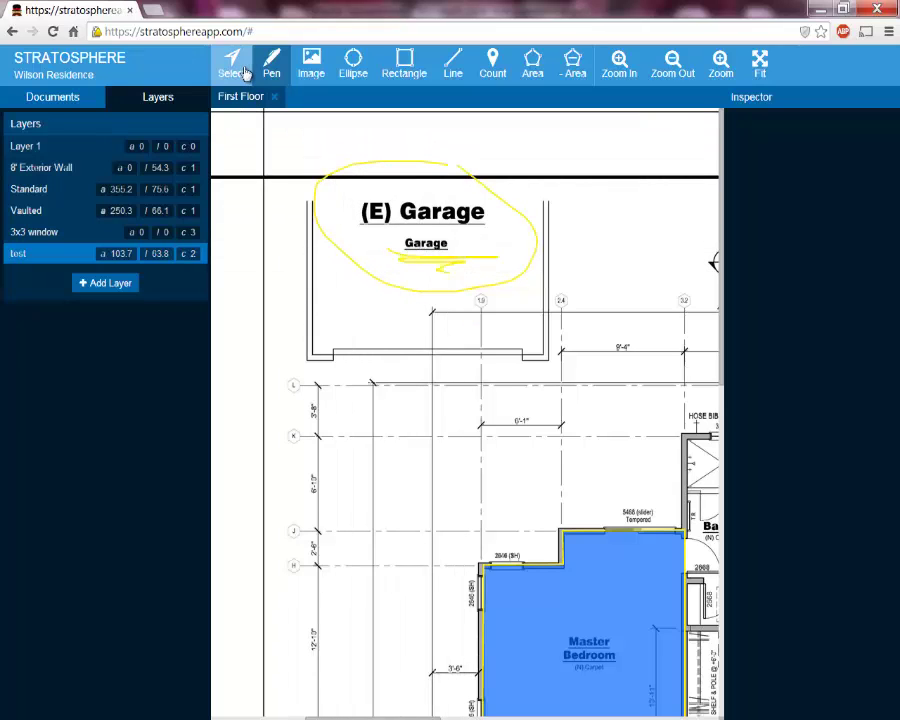
{"action": "left_click", "coordinate": [425, 260]}
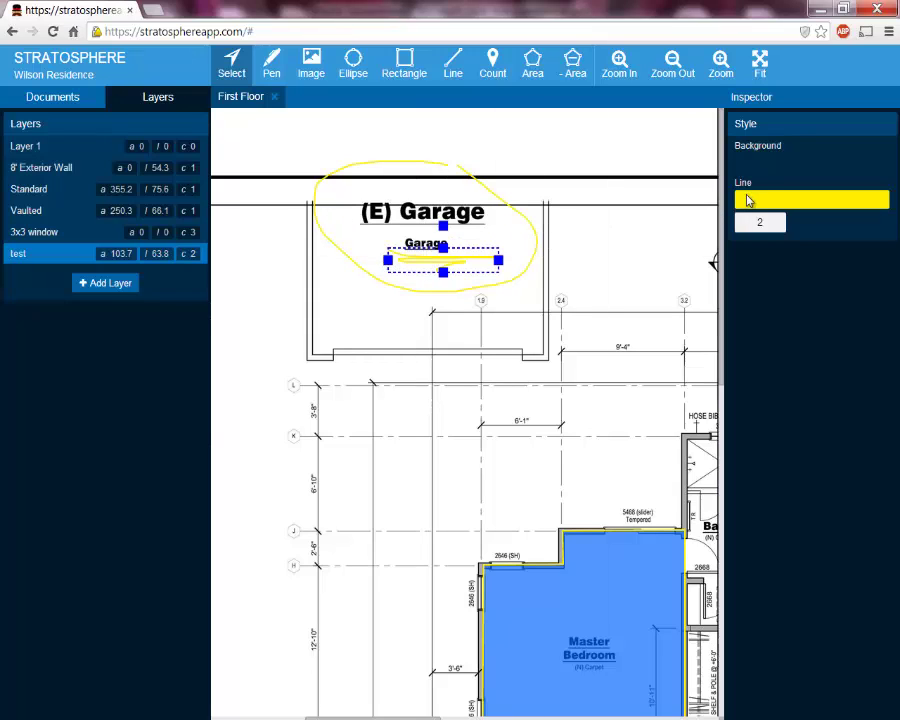
Recolour the Garage underline to green 00FF38 with line width 5
{"action": "left_click", "coordinate": [751, 203]}
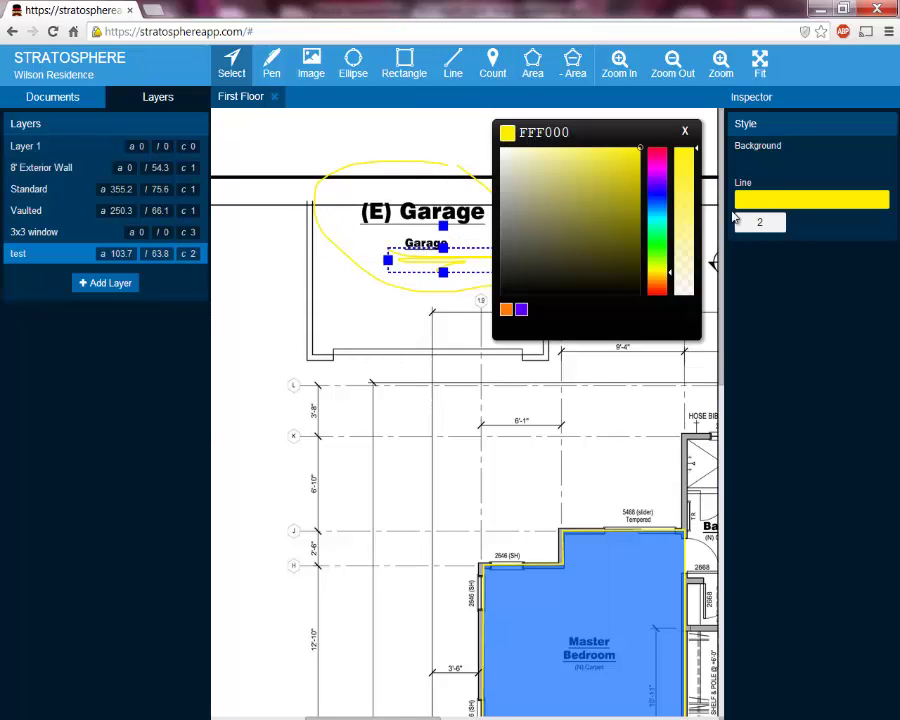
{"action": "left_click", "coordinate": [659, 242]}
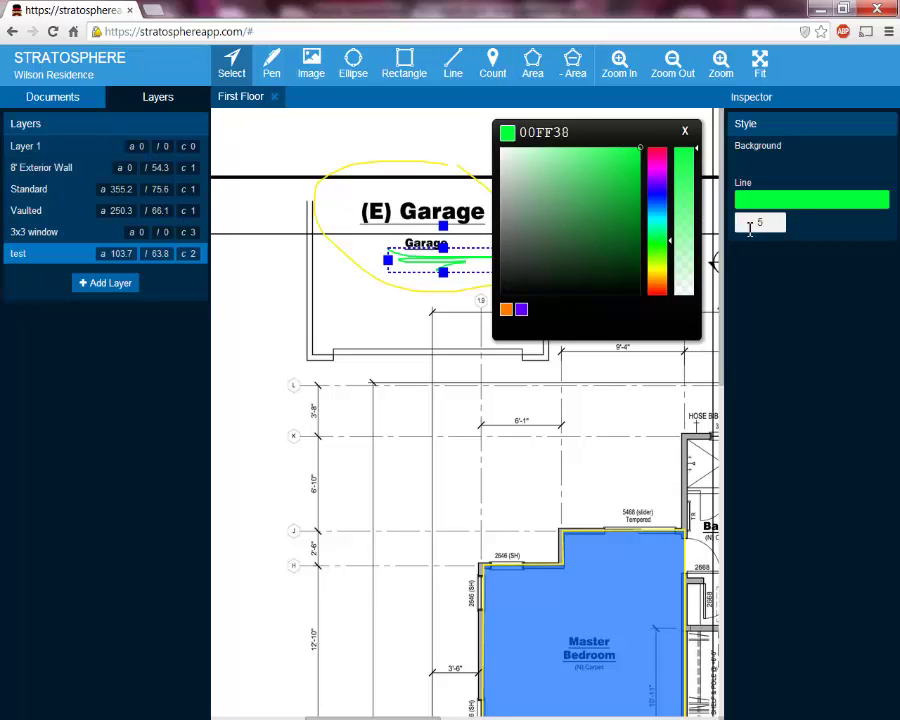
{"action": "left_click", "coordinate": [686, 134]}
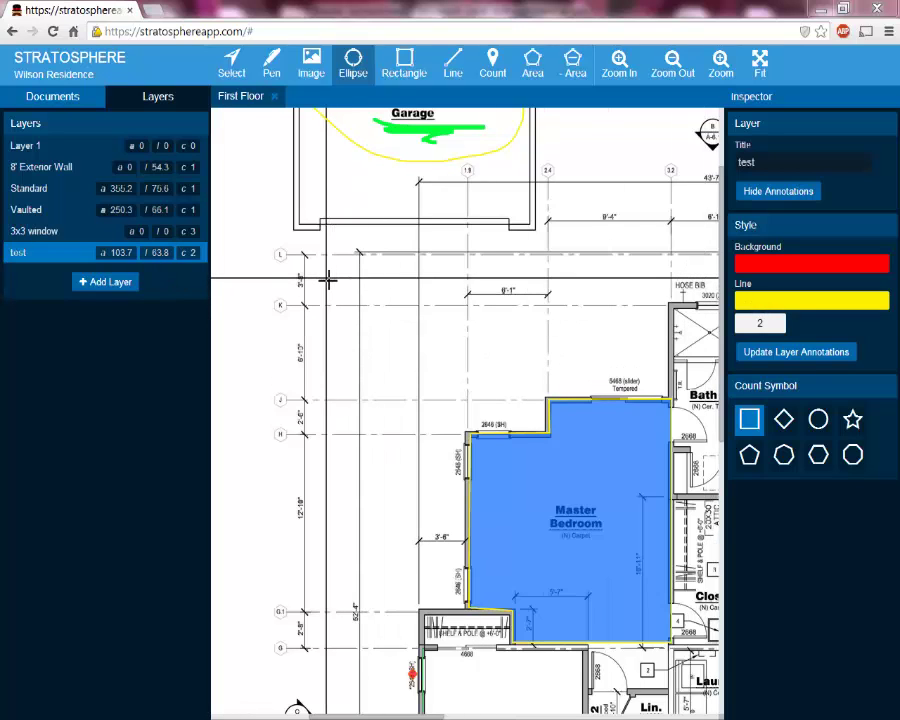
Draw a red ellipse above-left of the Master Bedroom, then bring up the Add image dialog
{"action": "left_click_drag", "start_coordinate": [327, 277], "coordinate": [451, 375]}
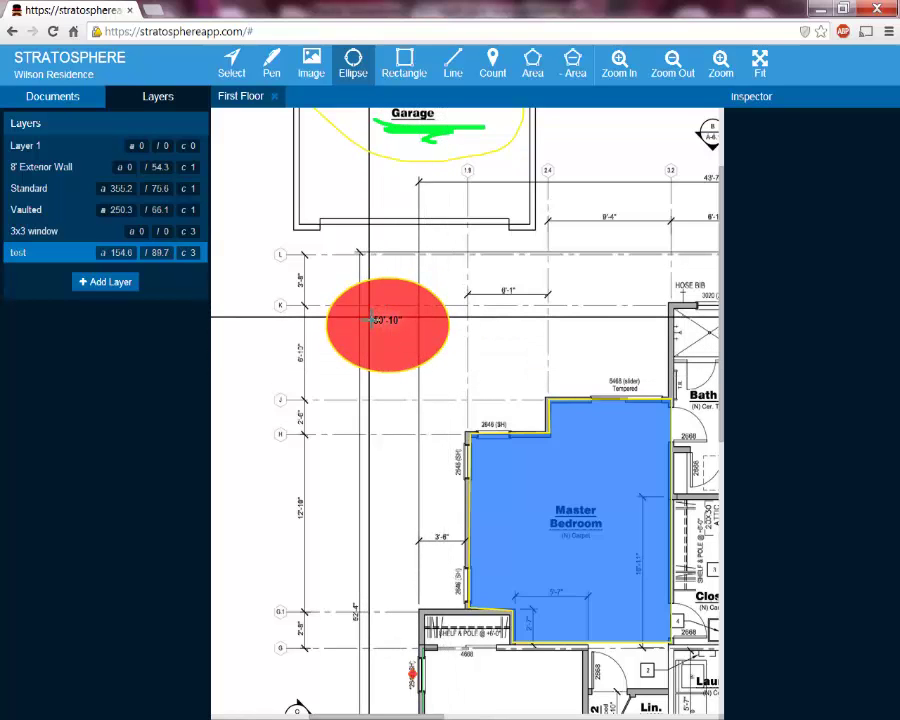
{"action": "scroll", "coordinate": [376, 316], "scroll_direction": "down", "scroll_amount": 2}
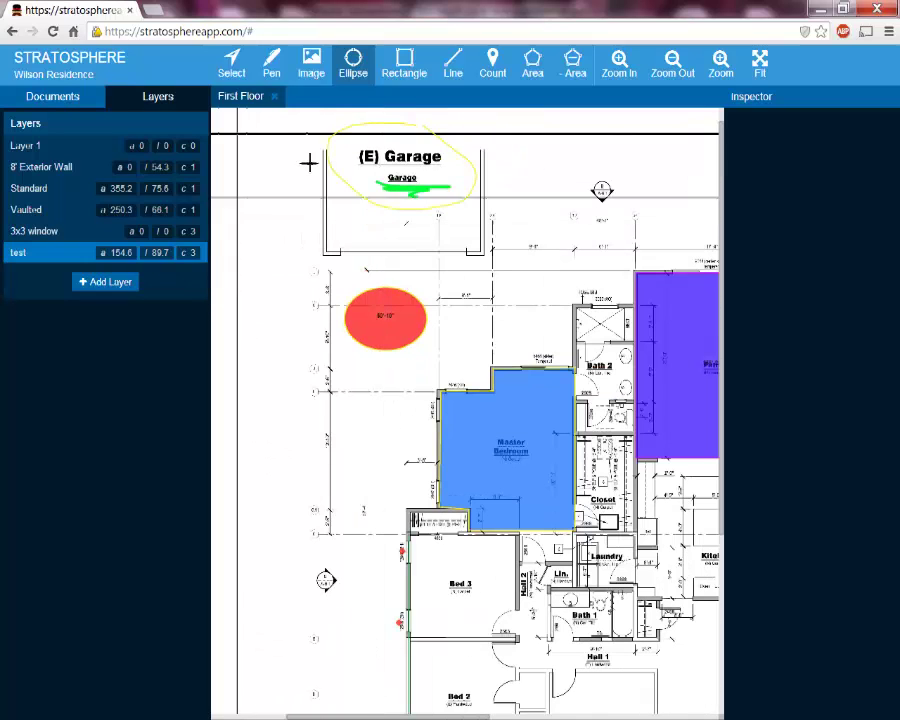
{"action": "left_click", "coordinate": [315, 75]}
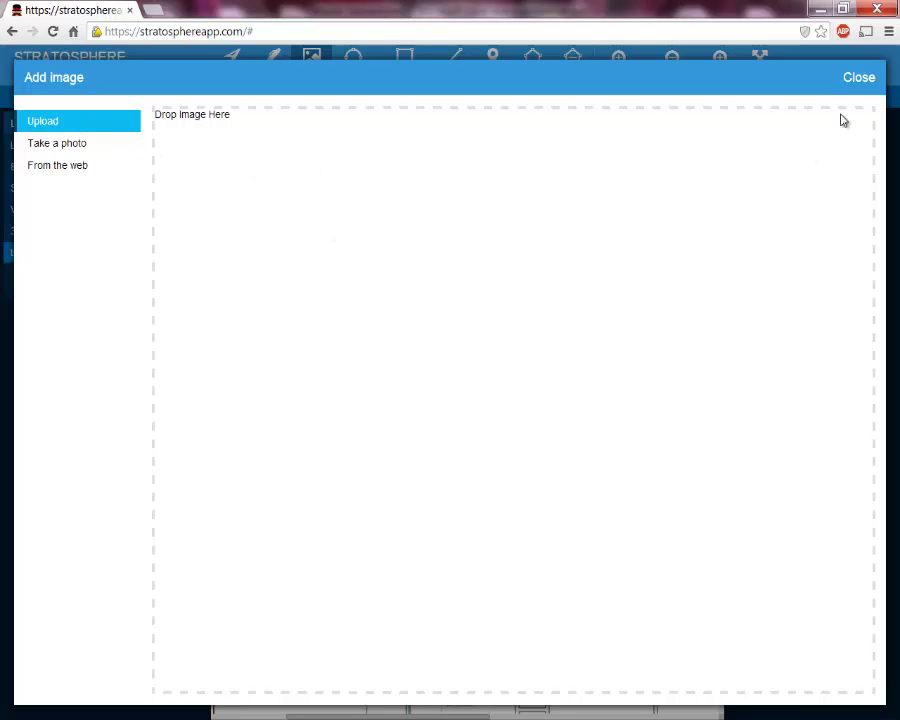
Dismiss the Add image dialog without uploading any image
{"action": "left_click", "coordinate": [857, 78]}
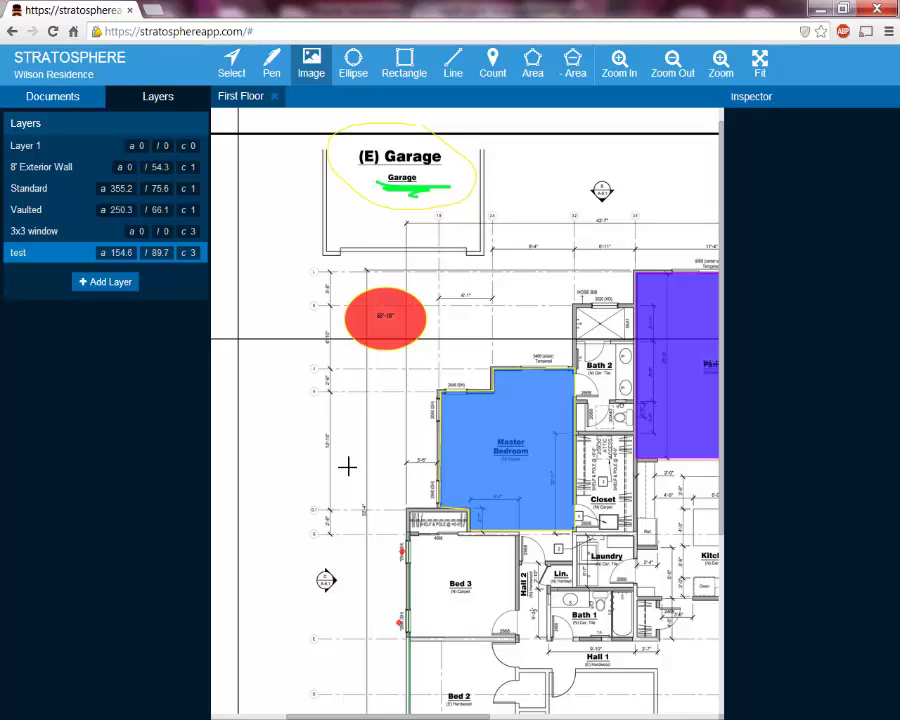
{"action": "scroll", "coordinate": [366, 488], "scroll_direction": "down", "scroll_amount": 2}
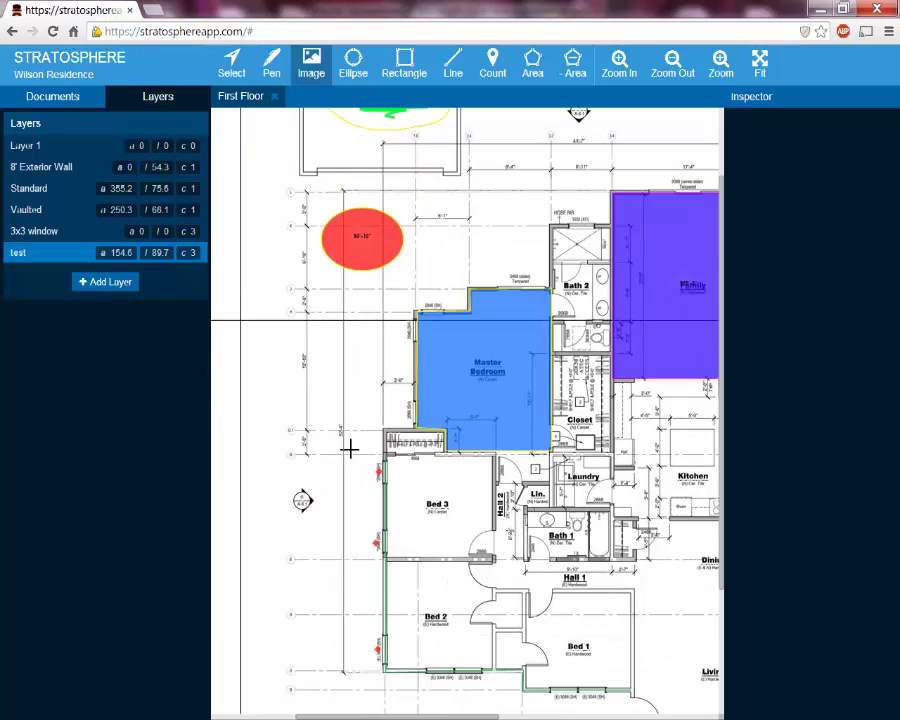
{"action": "scroll", "coordinate": [350, 448], "scroll_direction": "down", "scroll_amount": 1}
{"action": "scroll", "coordinate": [309, 404], "scroll_direction": "down", "scroll_amount": 1}
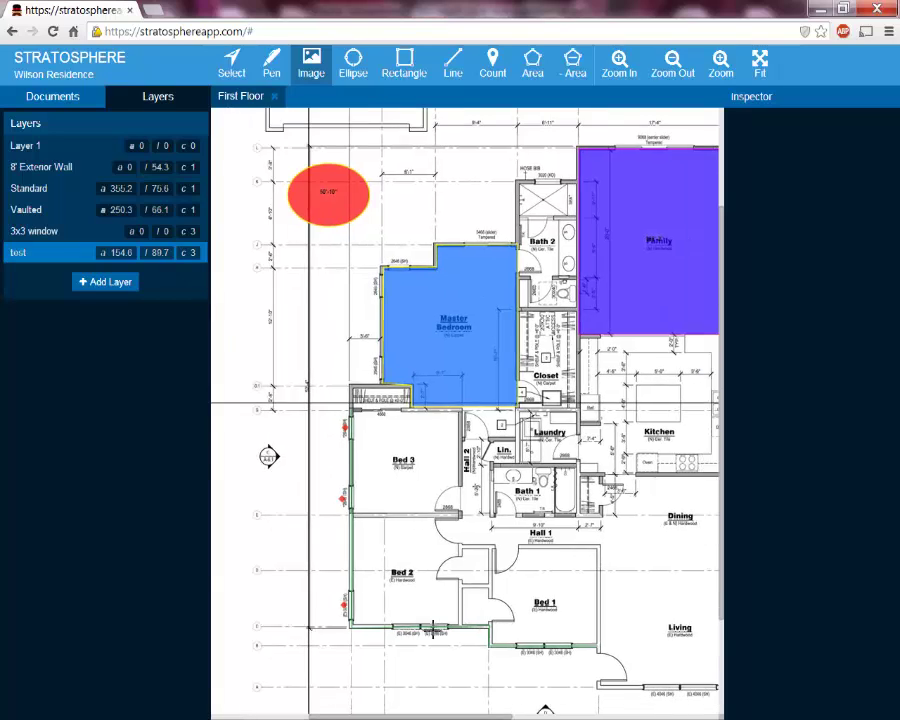
{"action": "scroll", "coordinate": [309, 404], "scroll_direction": "right", "scroll_amount": 3}
{"action": "scroll", "coordinate": [309, 404], "scroll_direction": "down", "scroll_amount": 1}
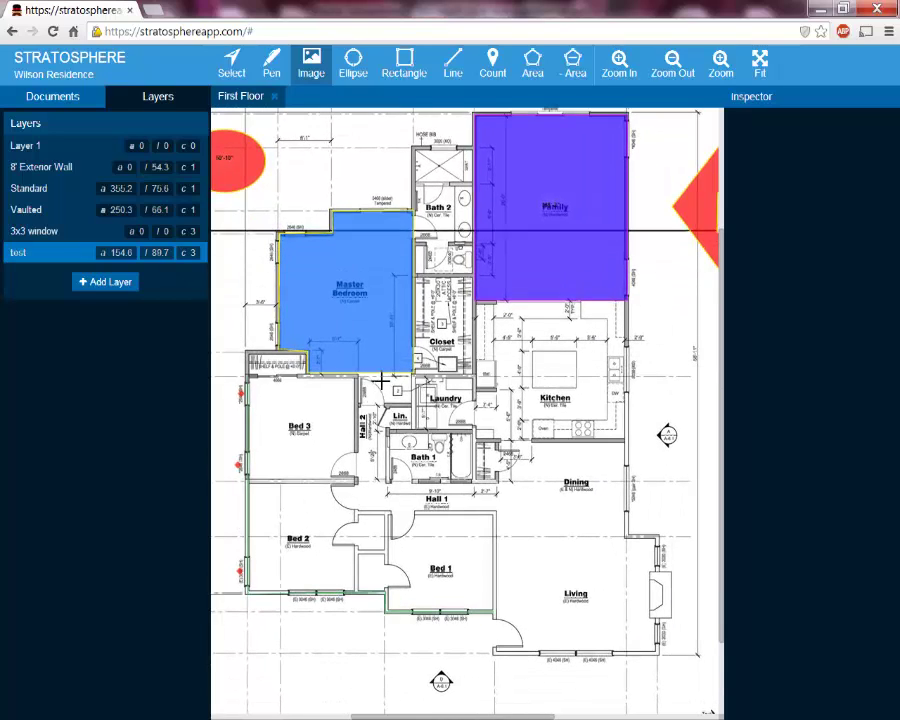